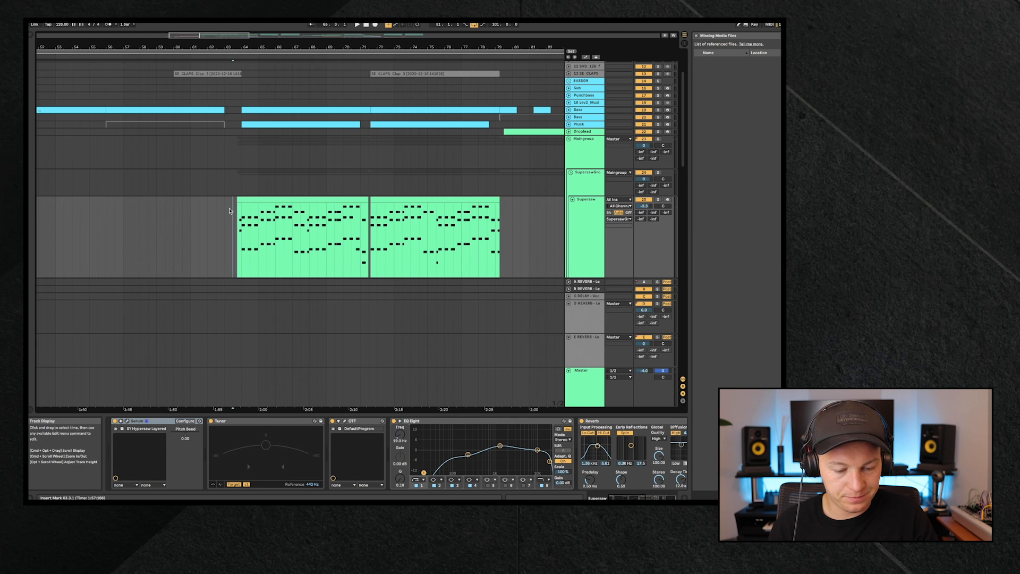
# Play the drop from bar 63 and solo the Supersaw group and the Leadgroup
pyautogui.scroll(-2, 233, 211)
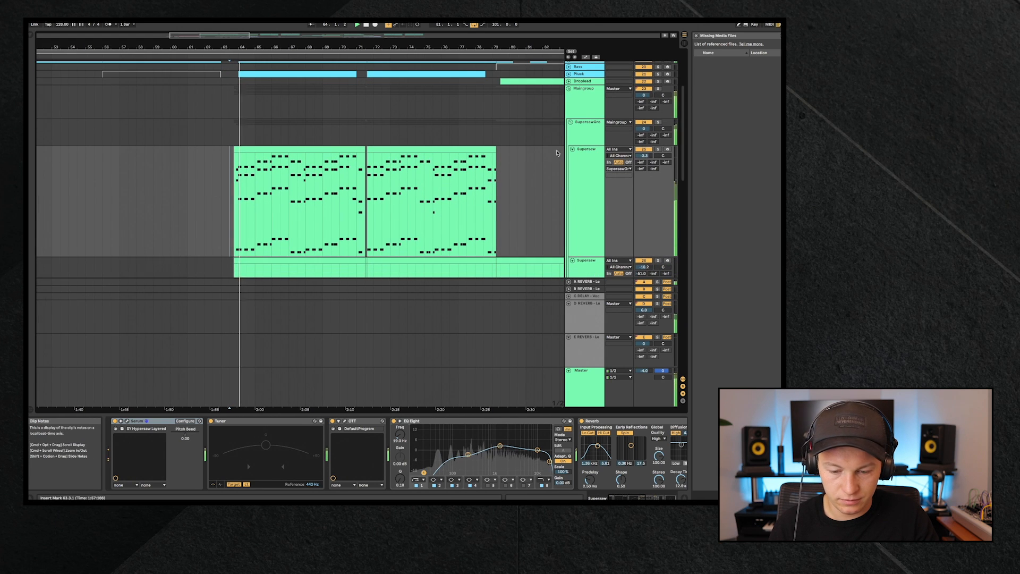
pyautogui.click(658, 123)
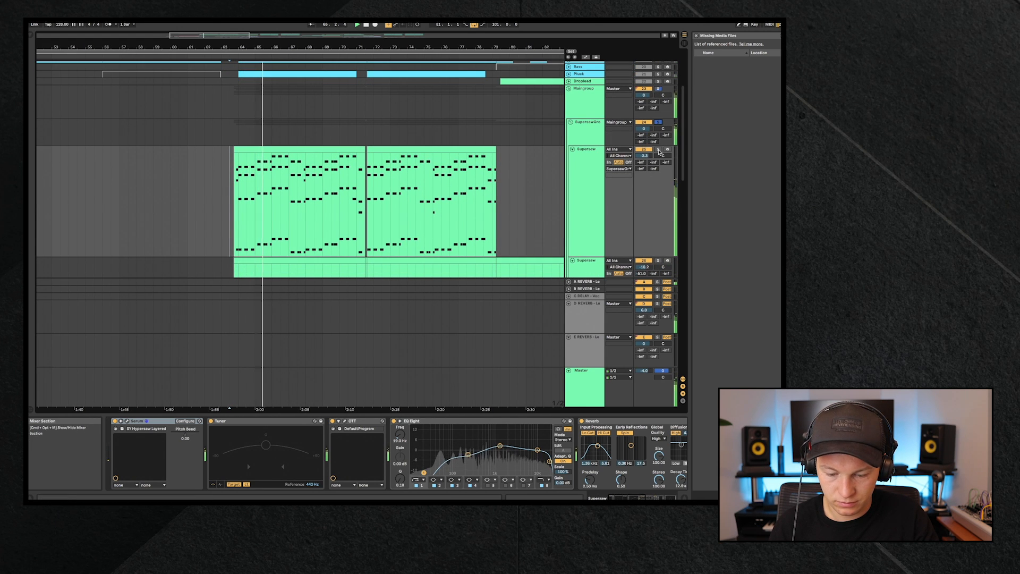
pyautogui.scroll(-3, 659, 151)
pyautogui.scroll(-2, 659, 151)
pyautogui.click(658, 177)
pyautogui.scroll(-1, 439, 221)
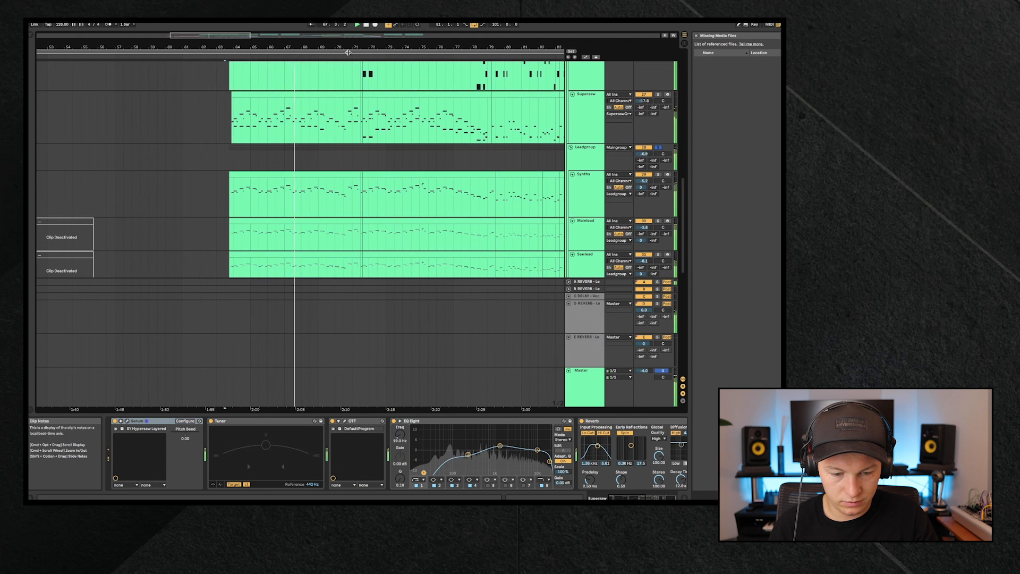
# Zoom in on the lead section and fold the D and E reverb return tracks while listening to the soloed groups
pyautogui.moveTo(344, 47); pyautogui.dragTo(366, 47)
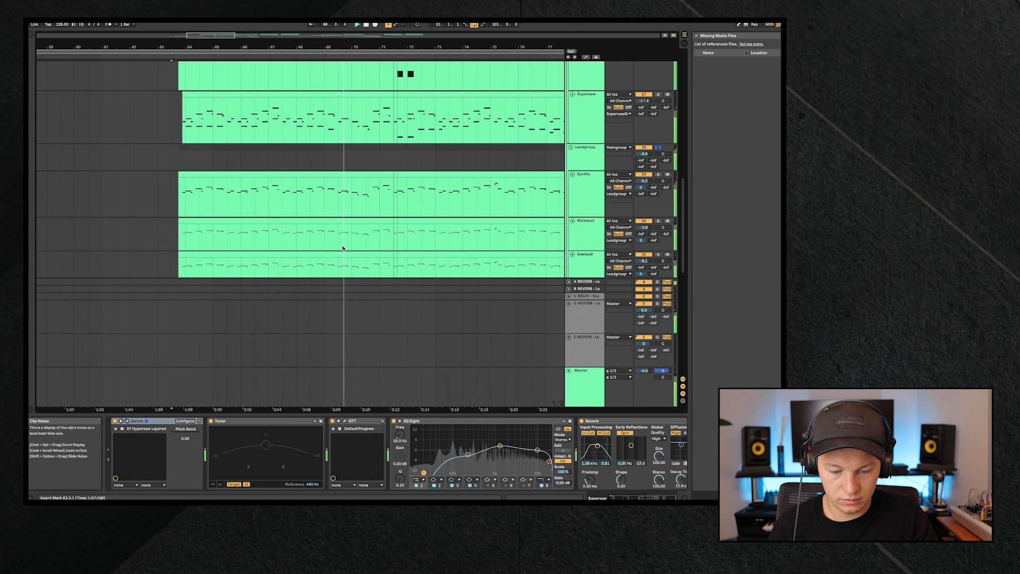
pyautogui.scroll(2, 531, 313)
pyautogui.hscroll(3, 532, 314)
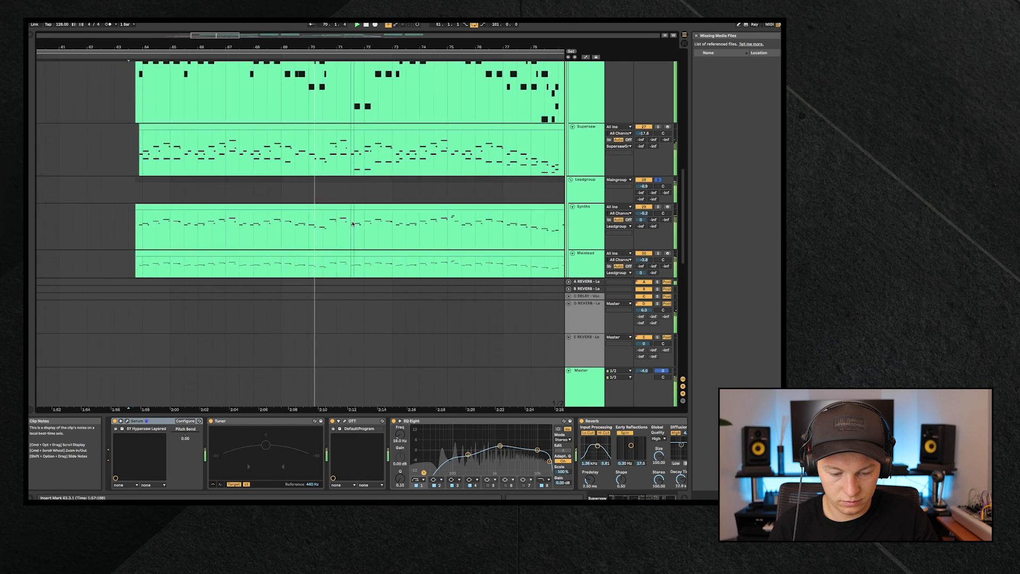
pyautogui.click(569, 304)
pyautogui.click(569, 337)
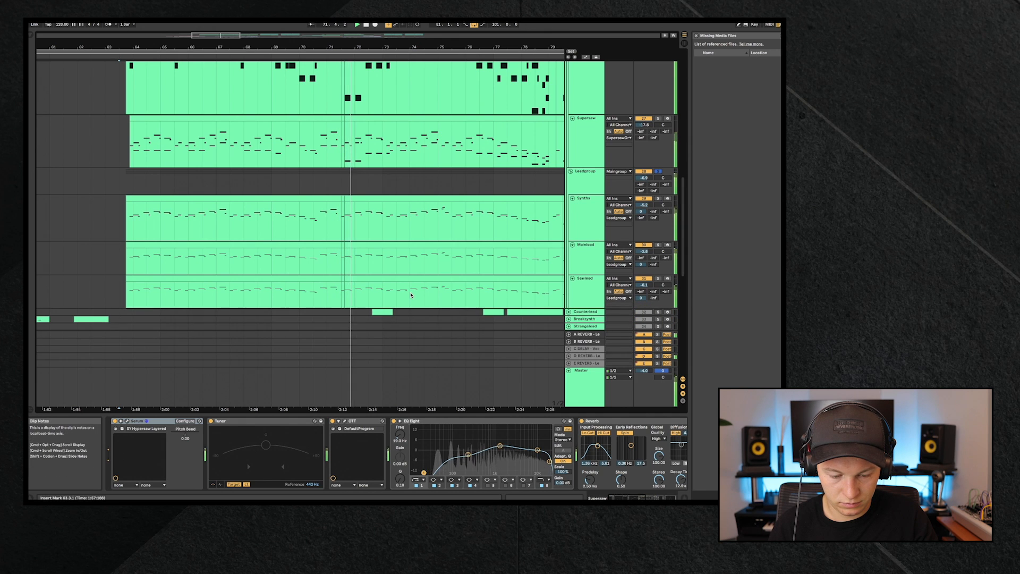
pyautogui.hscroll(3, 398, 232)
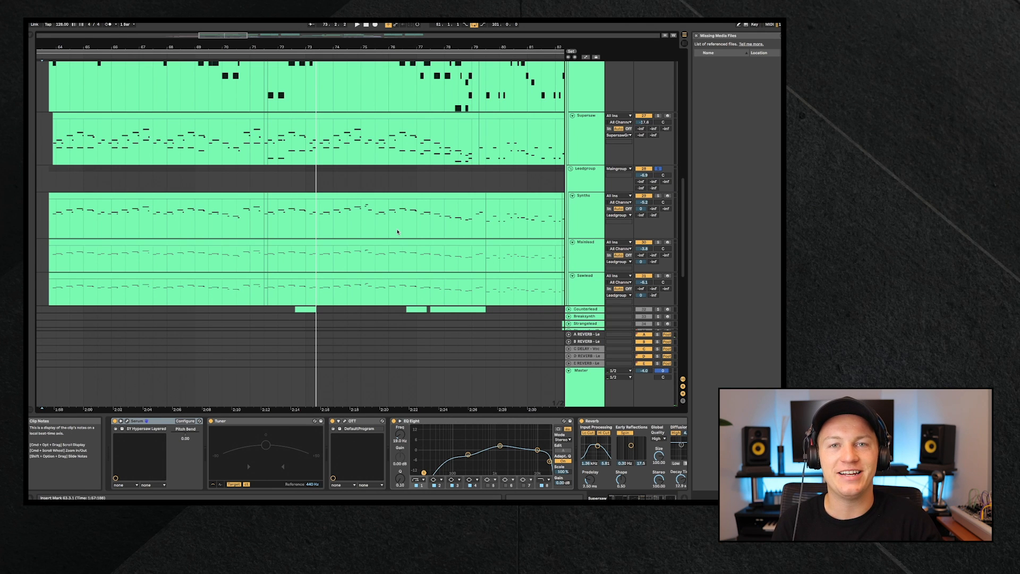
pyautogui.hscroll(-5, 158, 228)
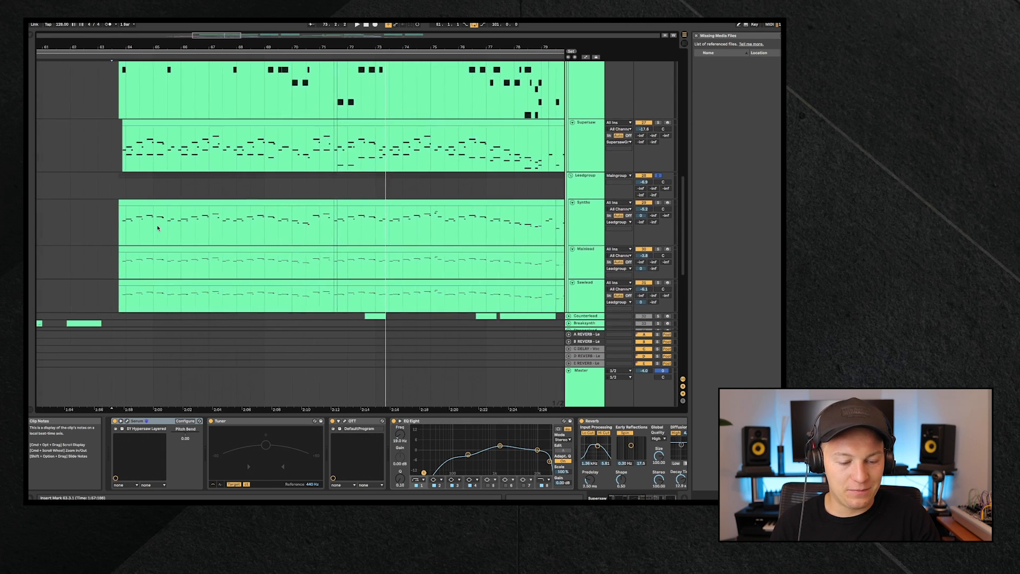
# Mark the first phrase of the Synths clip from 64.1.1 to 71.3.1 to check its length
pyautogui.click(129, 224)
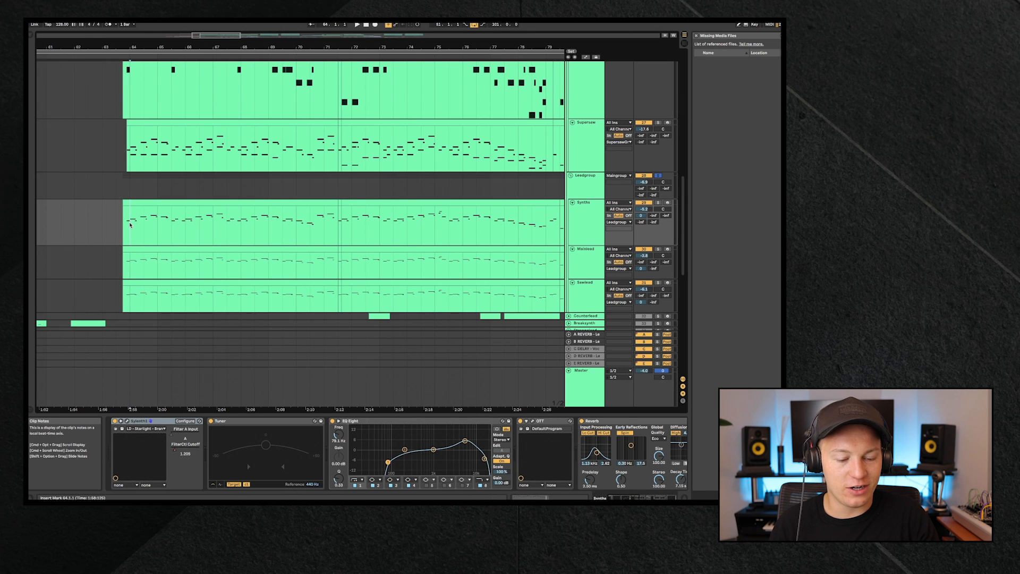
pyautogui.press('space')
pyautogui.click(126, 203)
pyautogui.click(127, 228)
pyautogui.moveTo(127, 229); pyautogui.dragTo(343, 215)
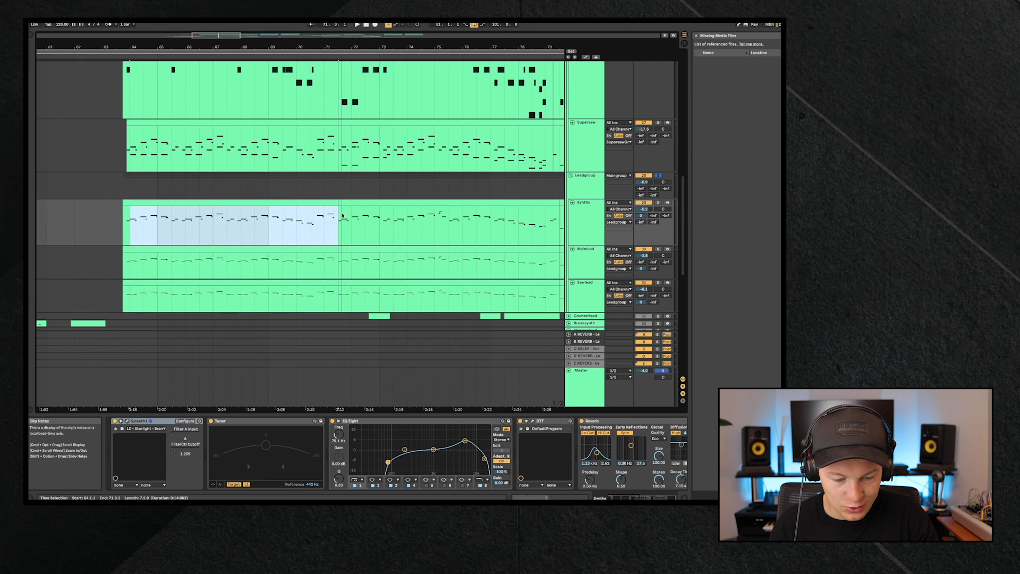
pyautogui.click(339, 220)
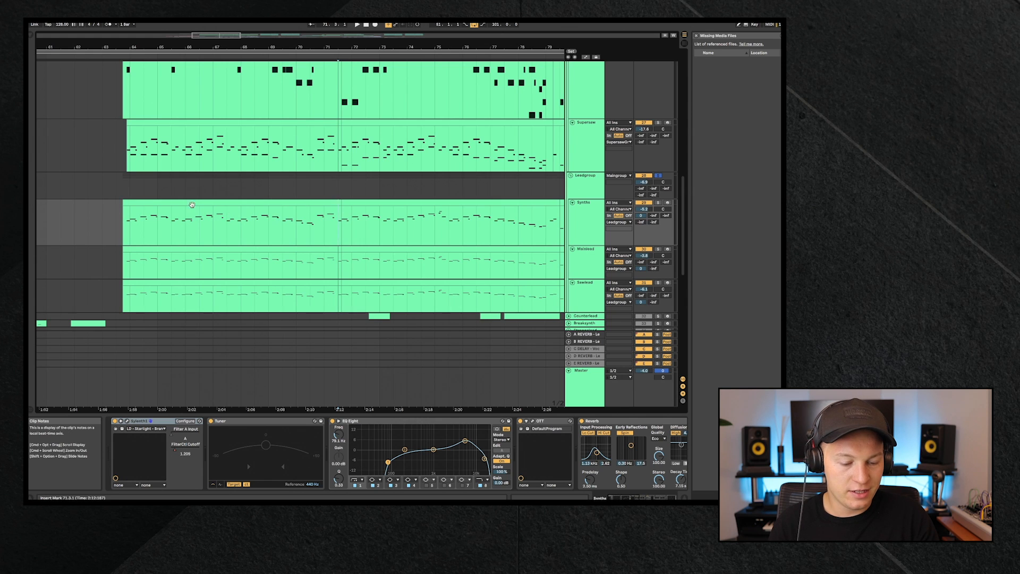
# Solo the first Supersaw track, the one with the chord clips, and play it from bar 64
pyautogui.scroll(10, 143, 227)
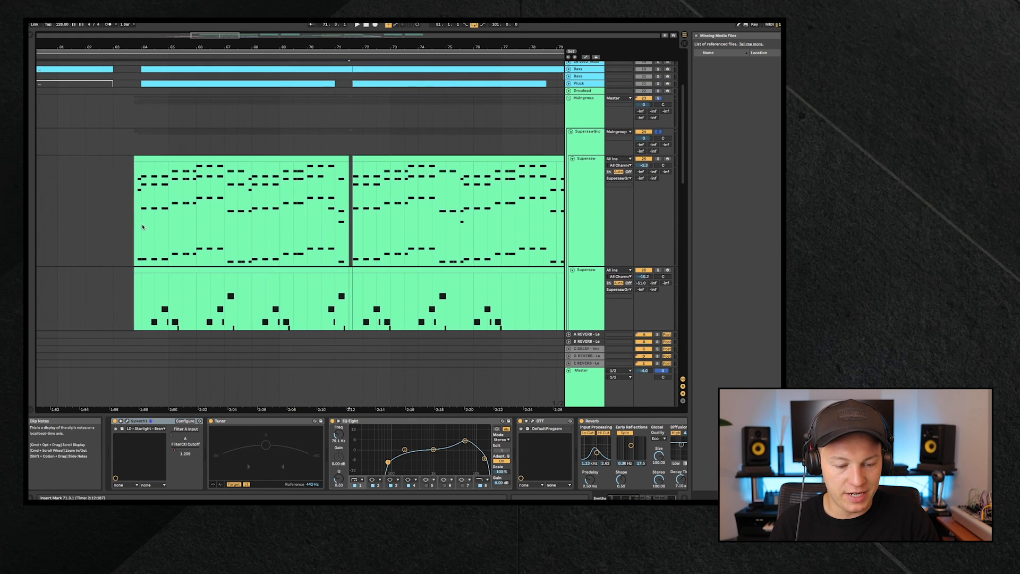
pyautogui.click(144, 220)
pyautogui.scroll(-3, 144, 220)
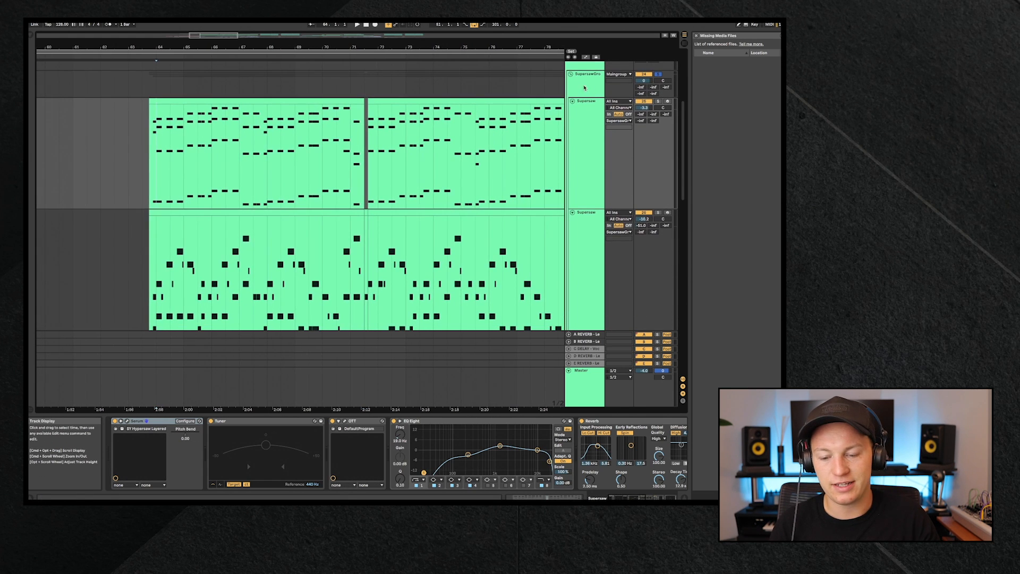
pyautogui.click(658, 102)
pyautogui.press('space')
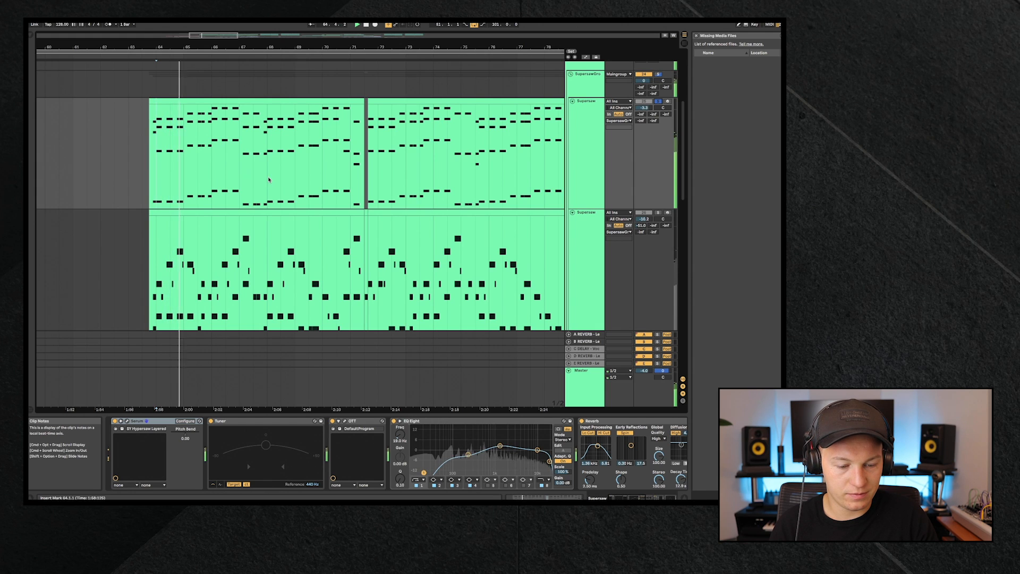
# Examine the first Supersaw chord clip in the note editor during playback, with the missing media files list hidden, and stop playback
pyautogui.doubleClick(269, 180)
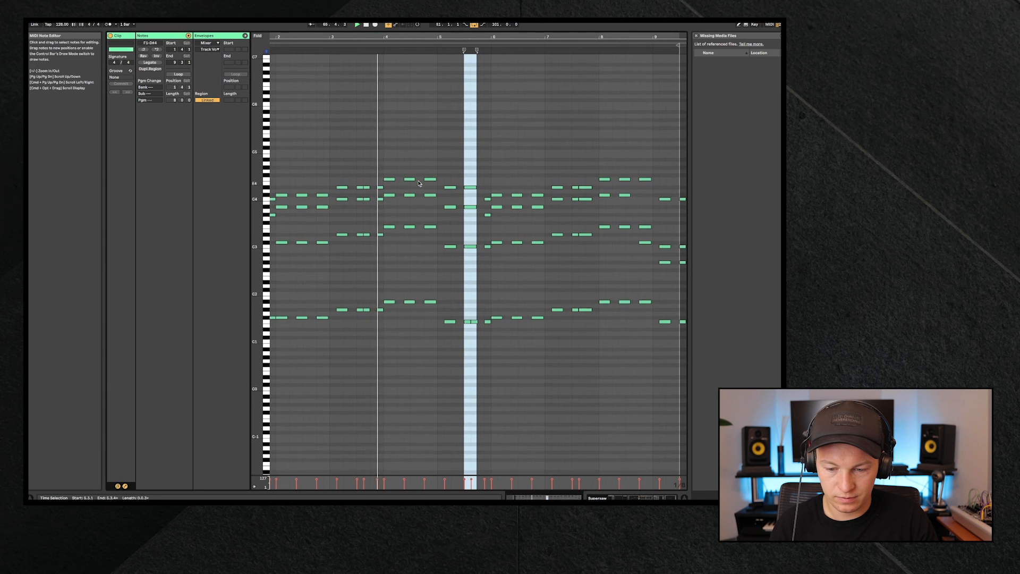
pyautogui.click(697, 36)
pyautogui.scroll(-1, 574, 203)
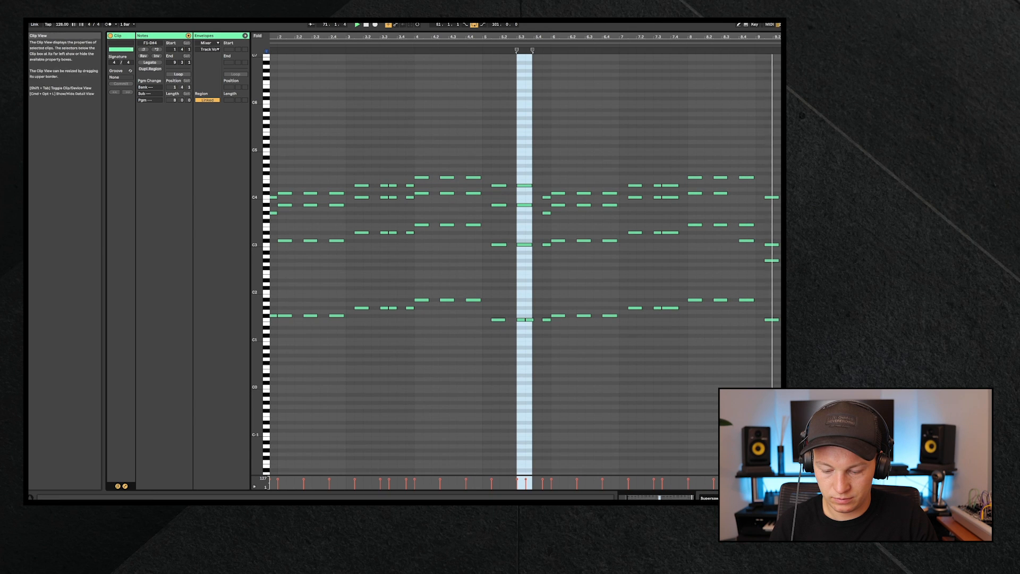
pyautogui.click(659, 497)
pyautogui.press('space')
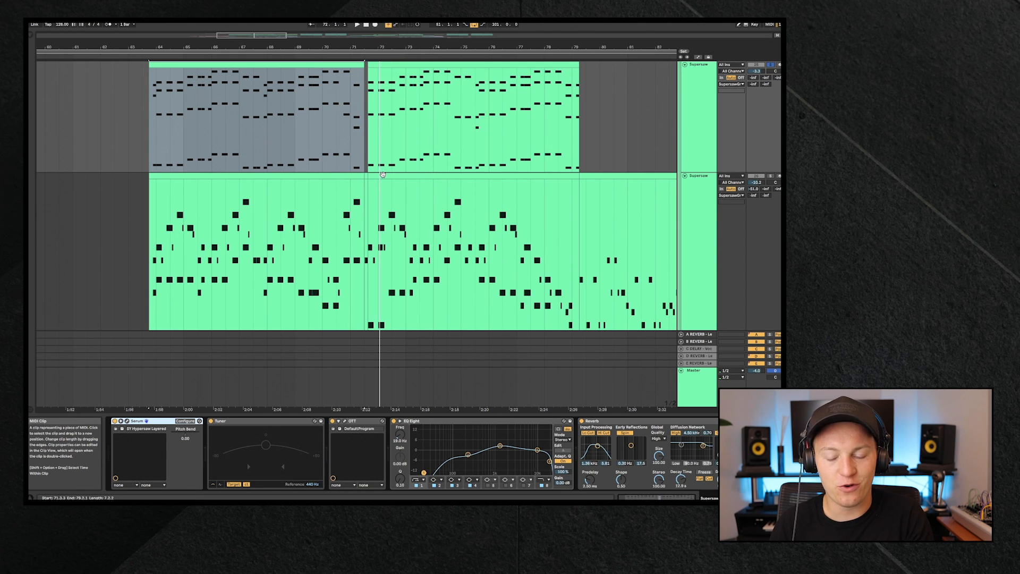
# Solo the second Supersaw track and play its first clip from 63.4.1
pyautogui.click(282, 177)
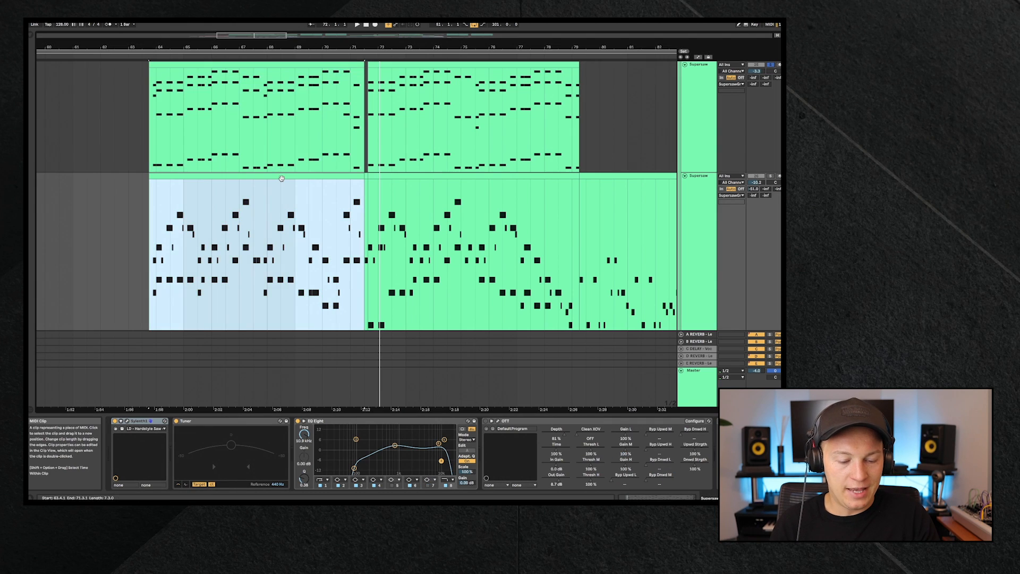
pyautogui.scroll(-2, 282, 180)
pyautogui.hscroll(-2, 282, 180)
pyautogui.scroll(1, 282, 180)
pyautogui.hscroll(1, 283, 181)
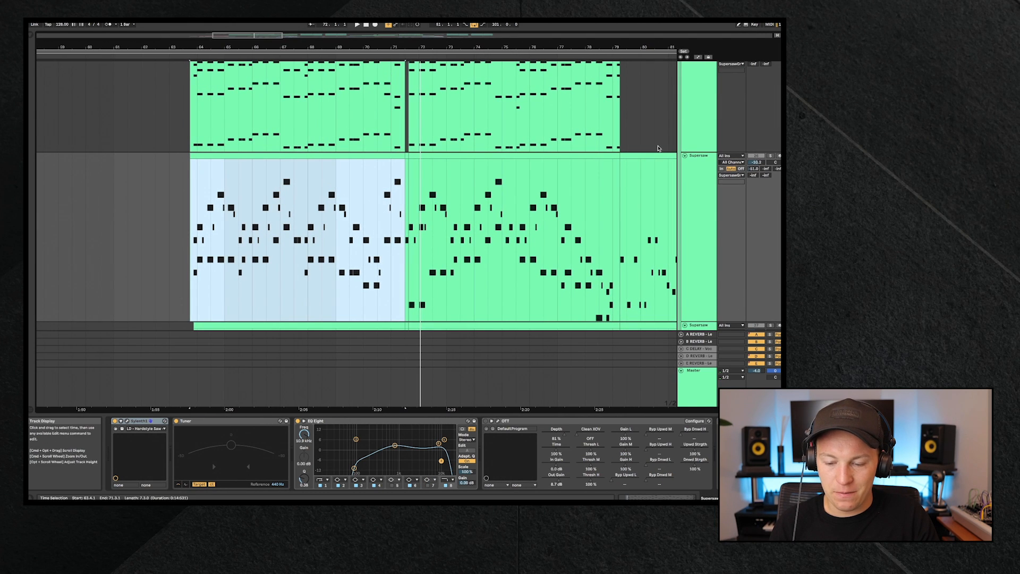
pyautogui.click(709, 168)
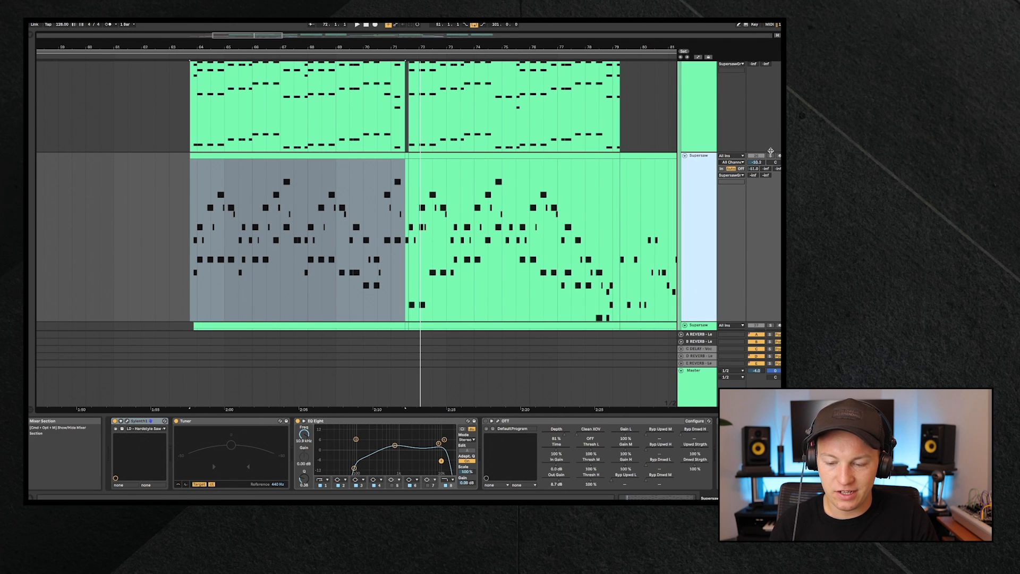
pyautogui.click(330, 156)
pyautogui.press('space')
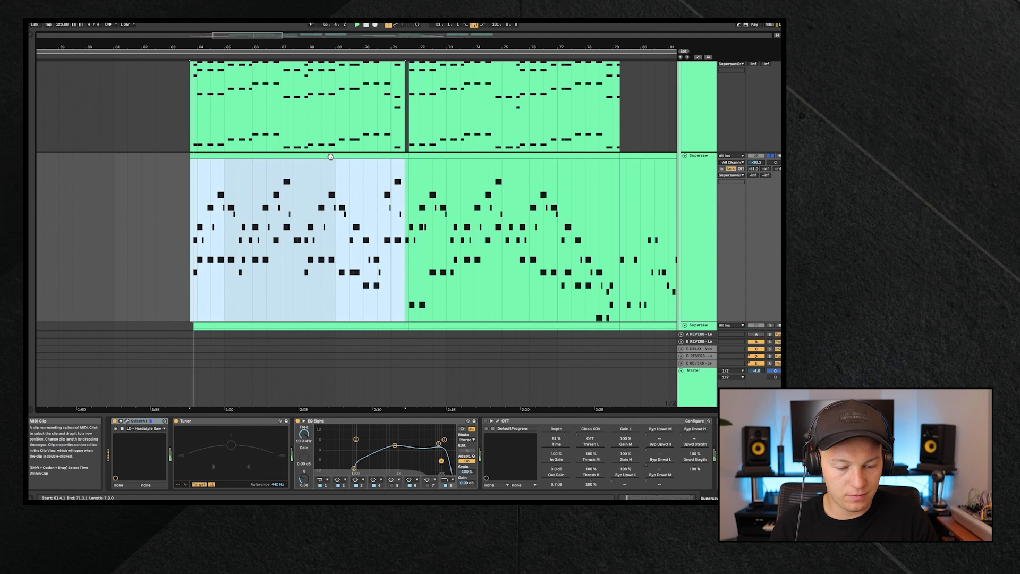
# Listen to the first two Supersaw layers together from the start of the phrase and stop playback
pyautogui.hscroll(-1, 310, 281)
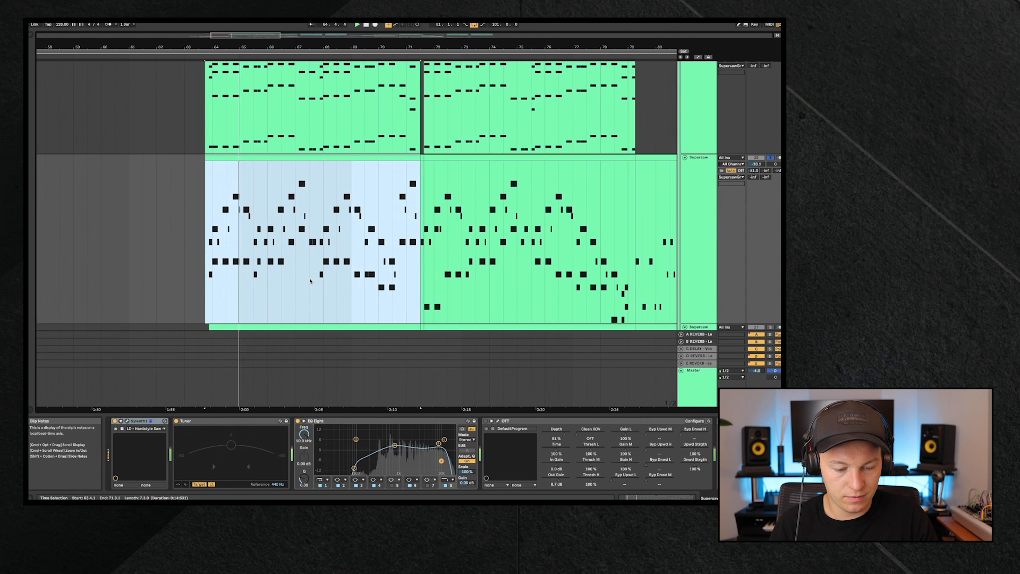
pyautogui.scroll(3, 310, 281)
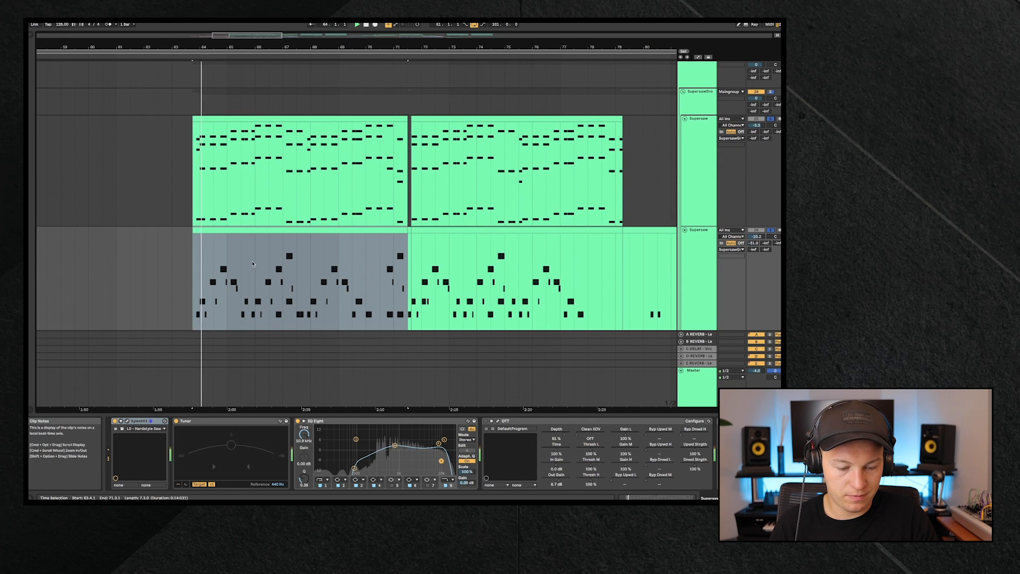
pyautogui.scroll(-2, 253, 264)
pyautogui.scroll(-8, 253, 264)
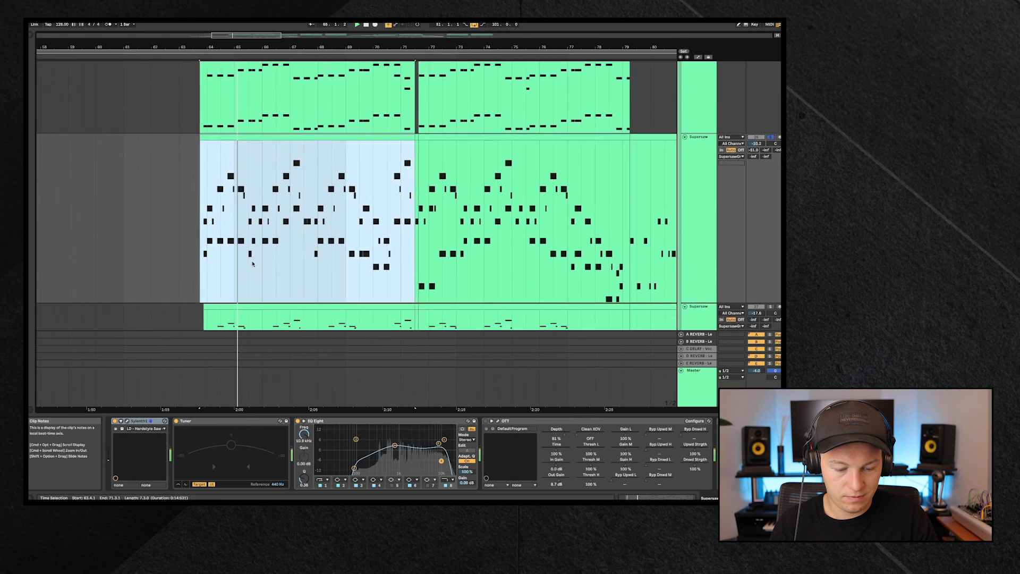
pyautogui.press('space')
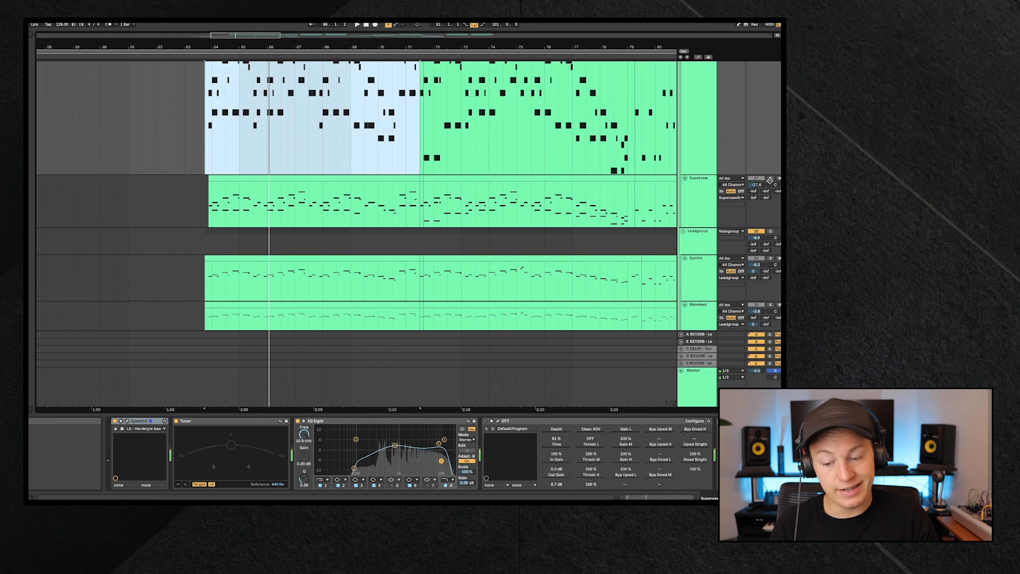
# Solo the third Supersaw track and play its first clip, on its own and together with the other Supersaw layers
pyautogui.click(770, 179)
pyautogui.click(292, 177)
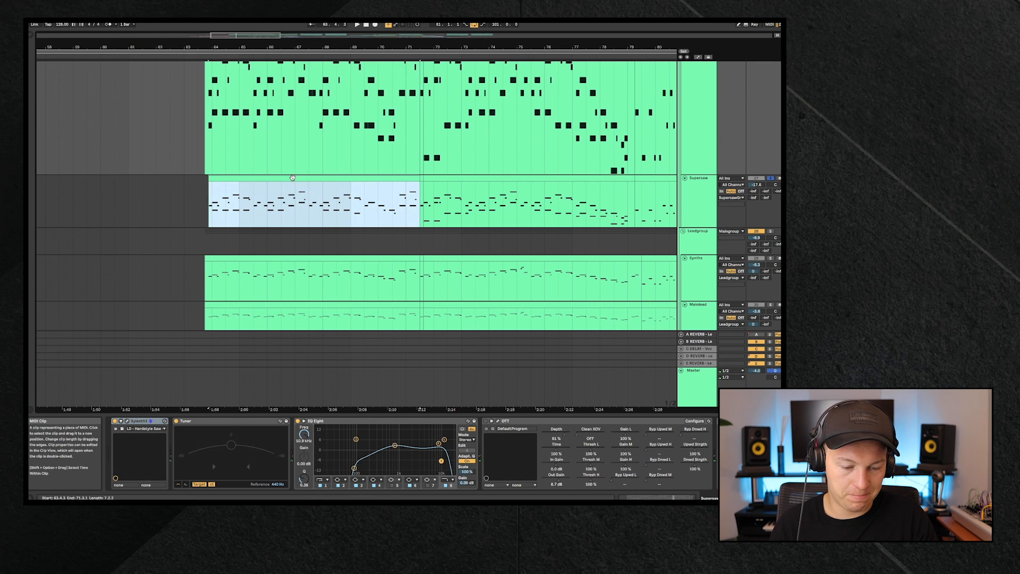
pyautogui.press('space')
pyautogui.click(697, 181)
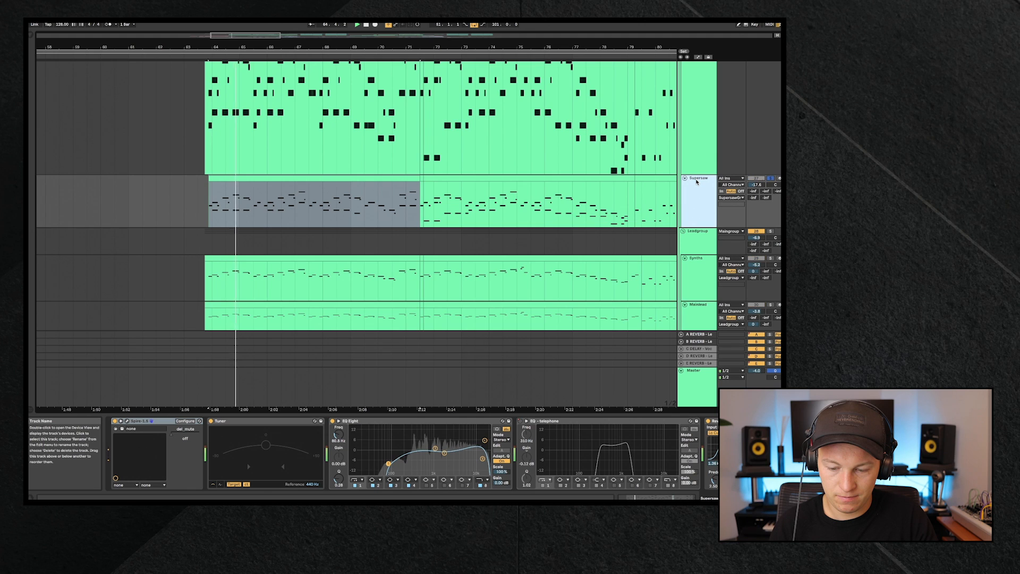
pyautogui.scroll(6, 698, 183)
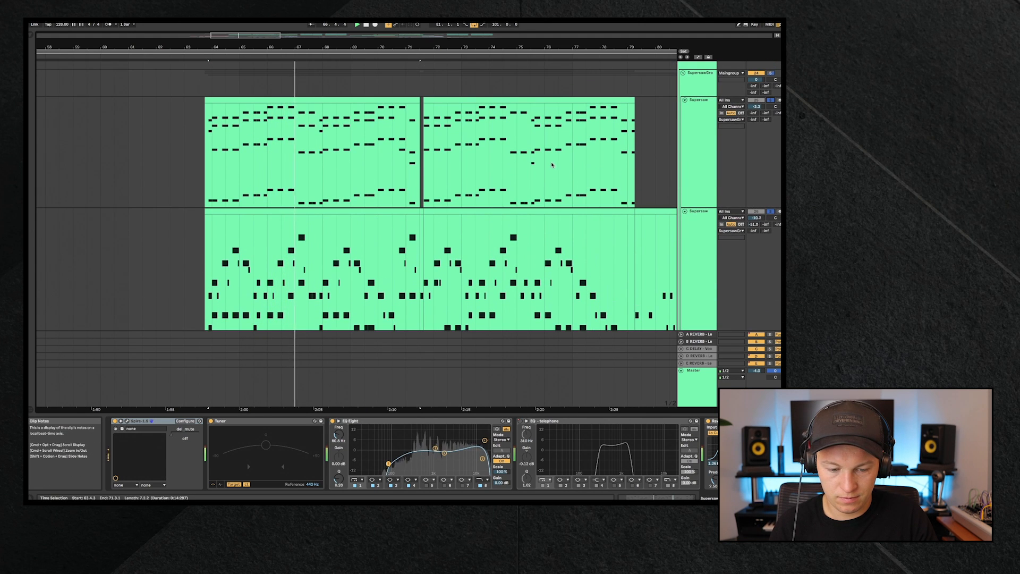
pyautogui.scroll(-6, 551, 165)
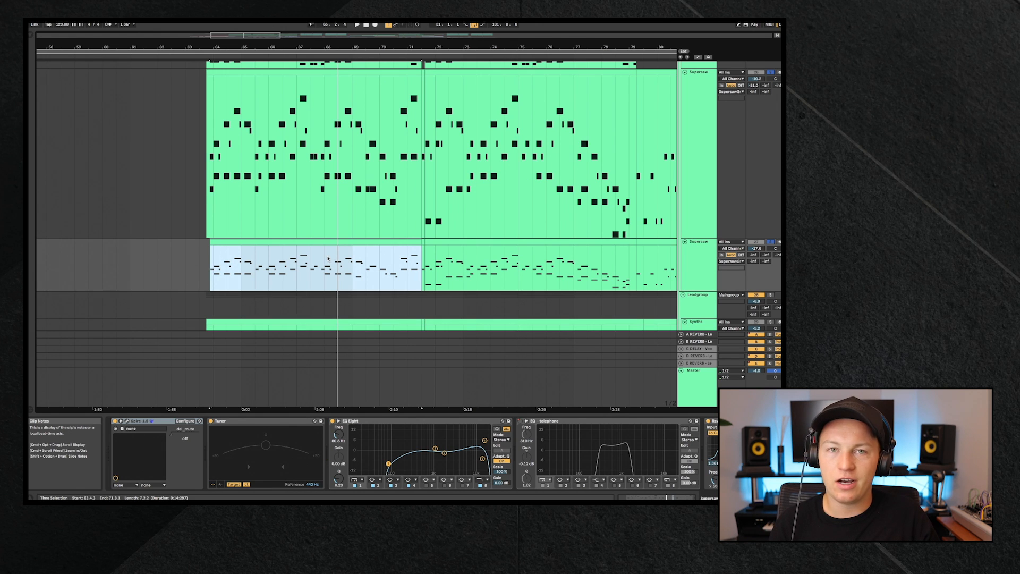
# Solo the Synths track in the Leadgroup, play its first clip, and stop playback
pyautogui.scroll(-4, 328, 259)
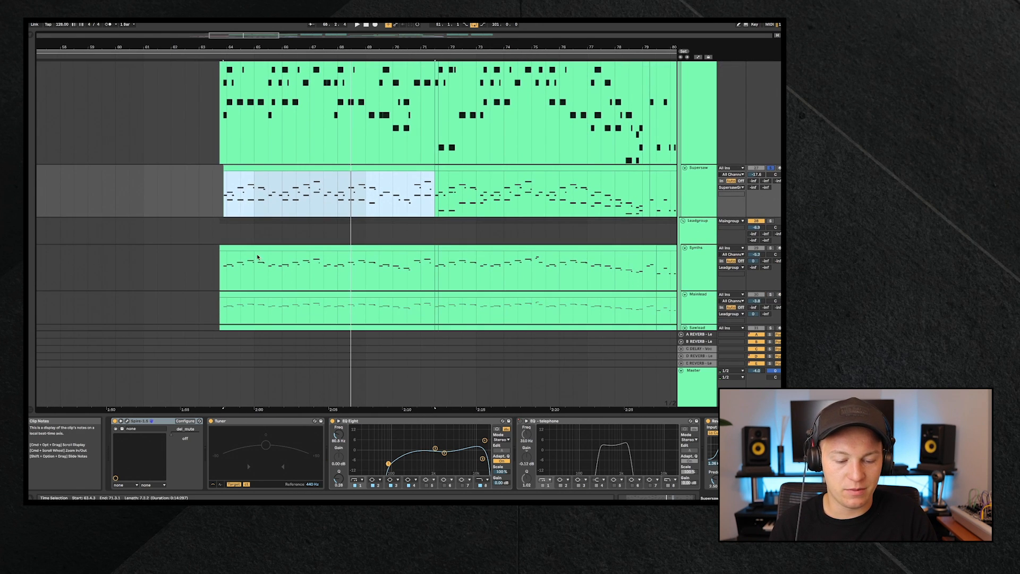
pyautogui.click(256, 250)
pyautogui.scroll(-4, 255, 251)
pyautogui.click(771, 178)
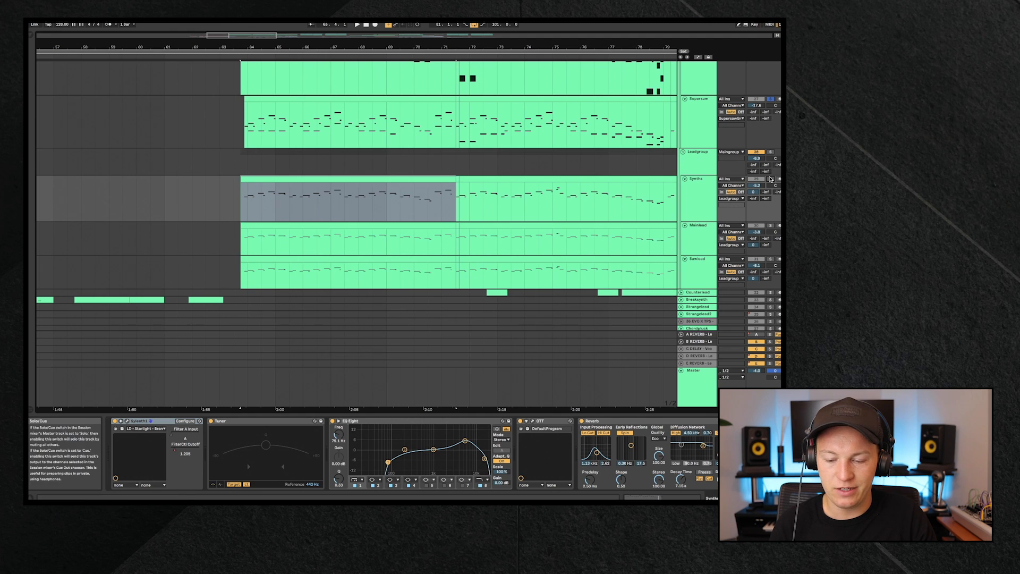
pyautogui.click(261, 178)
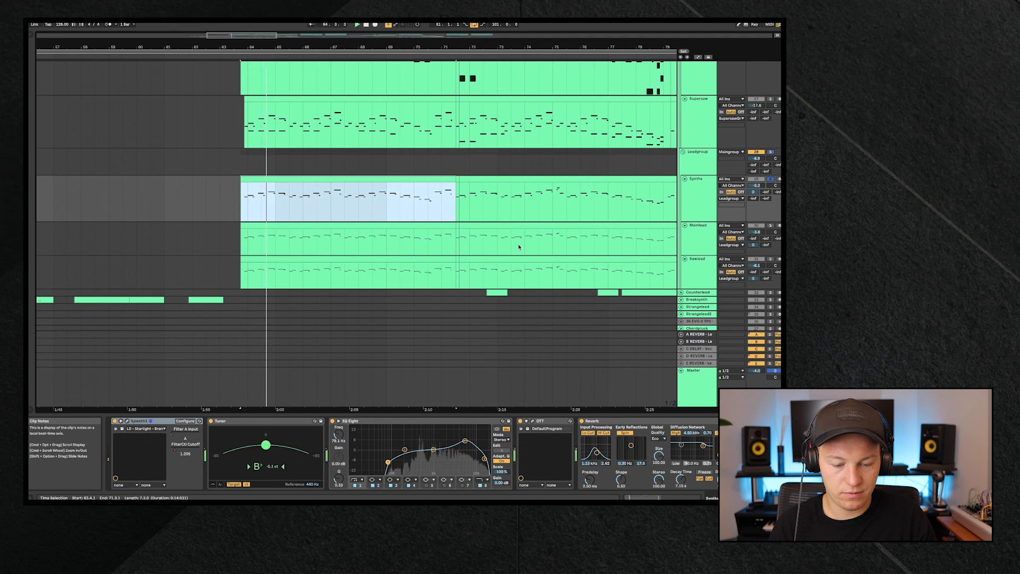
pyautogui.click(701, 197)
pyautogui.press('space')
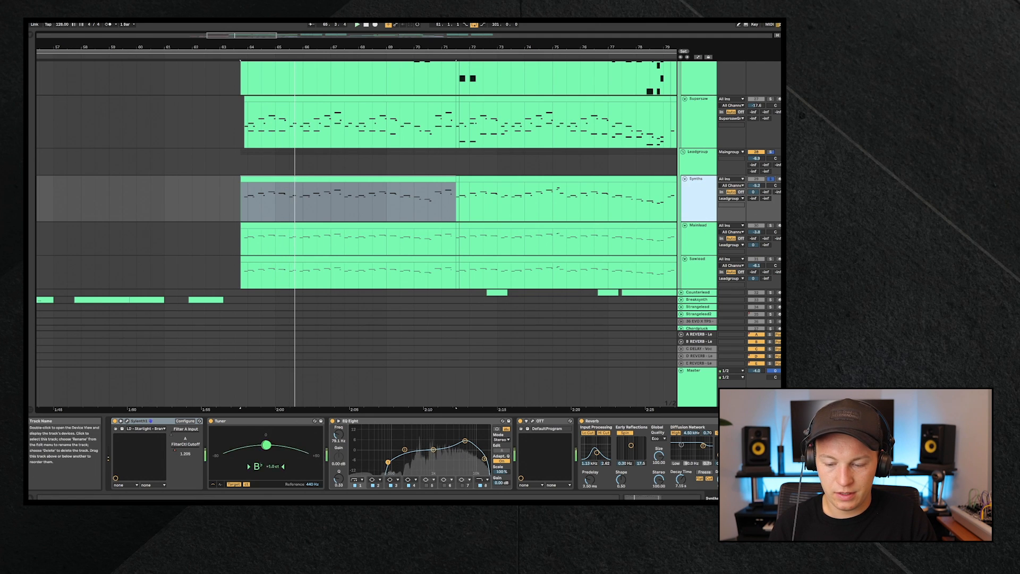
# Solo the Mainlead track and play its first clip
pyautogui.click(771, 227)
pyautogui.click(322, 223)
pyautogui.press('space')
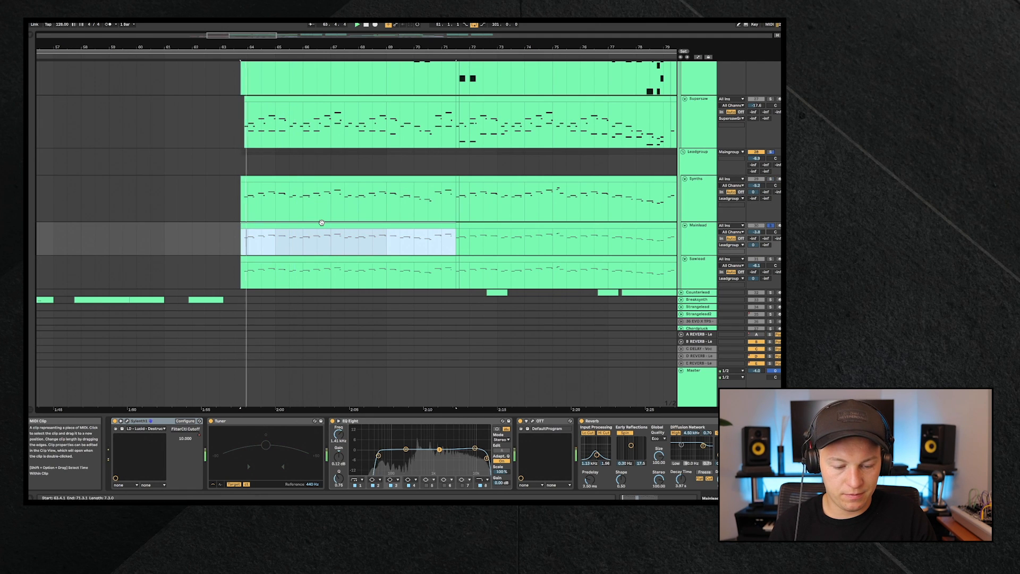
# Solo the Sawlead track in the Leadgroup and play its first clip
pyautogui.click(771, 259)
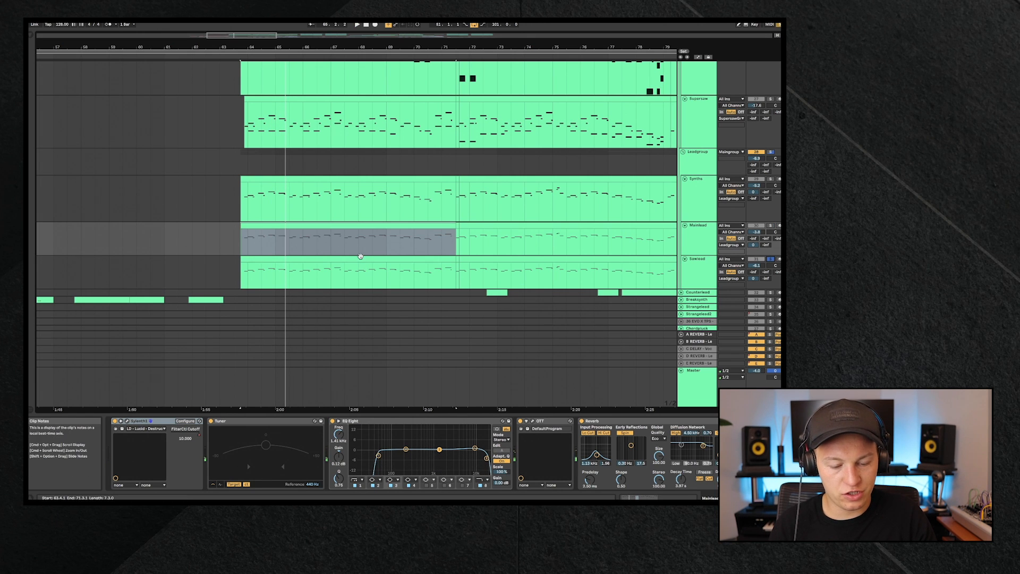
pyautogui.click(360, 259)
pyautogui.press('space')
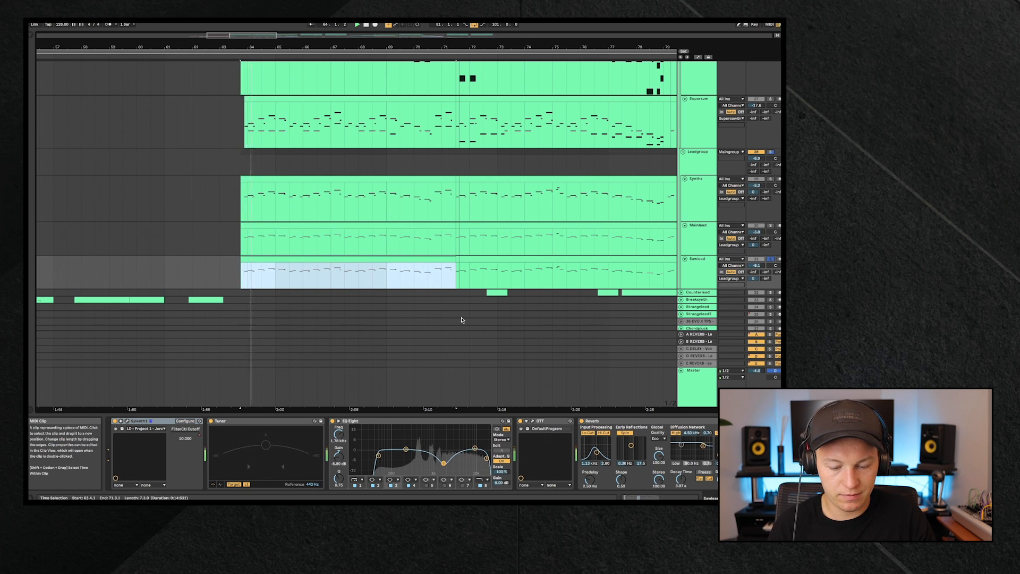
# Add the Mainlead and Synths tracks to the solo, show the Leadgroup's effect devices, and play the three leads together
pyautogui.scroll(-4, 462, 320)
pyautogui.scroll(3, 462, 320)
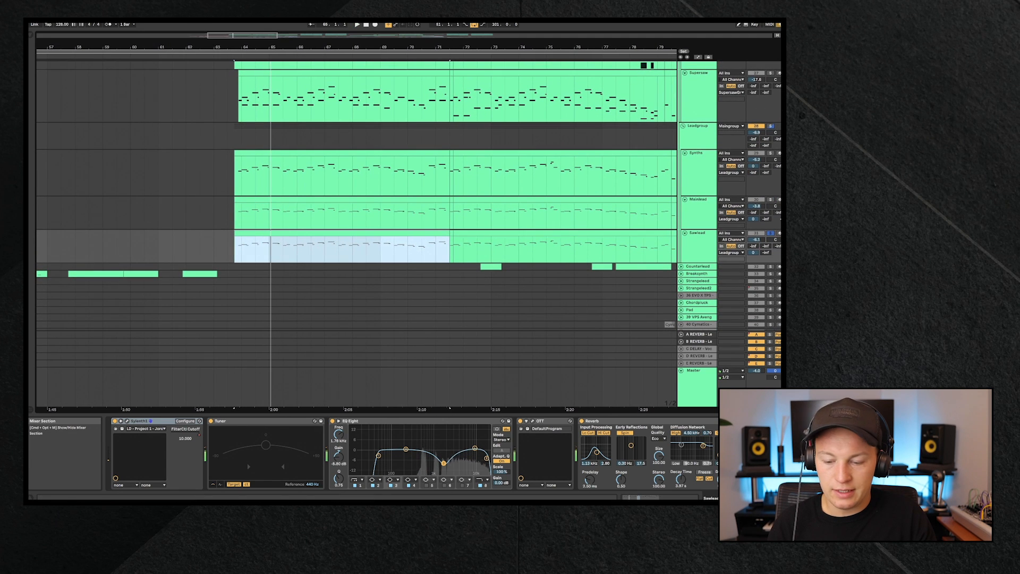
pyautogui.keyDown('ctrl'); pyautogui.click(770, 200); pyautogui.keyUp('ctrl')
pyautogui.click(693, 139)
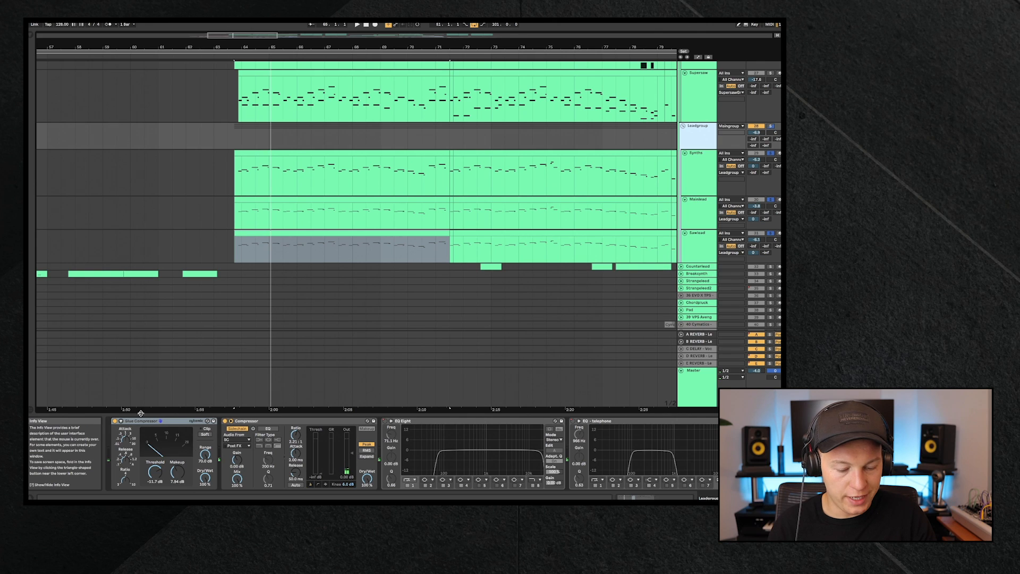
pyautogui.hscroll(8, 391, 464)
pyautogui.hscroll(-8, 388, 460)
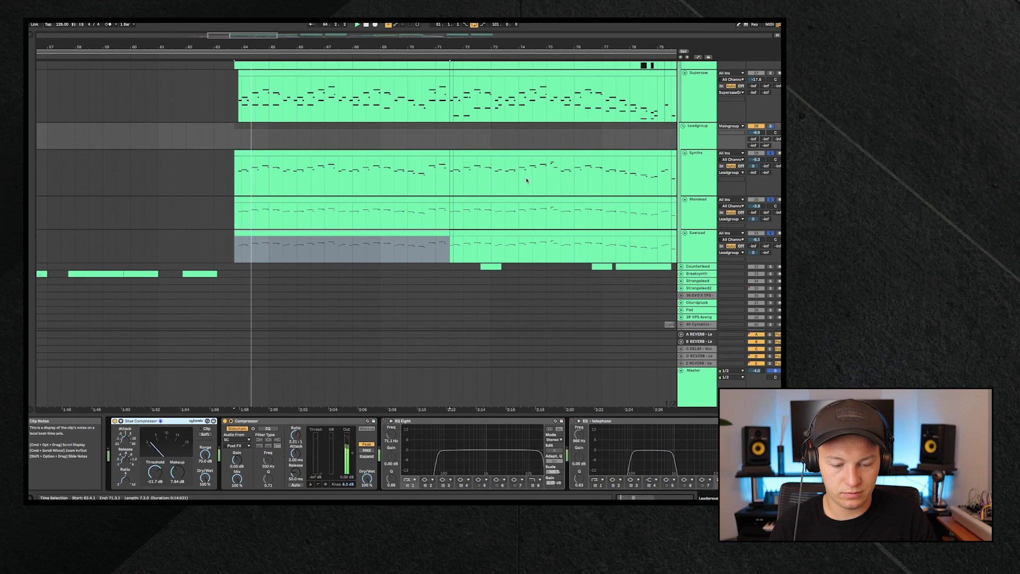
pyautogui.scroll(4, 527, 180)
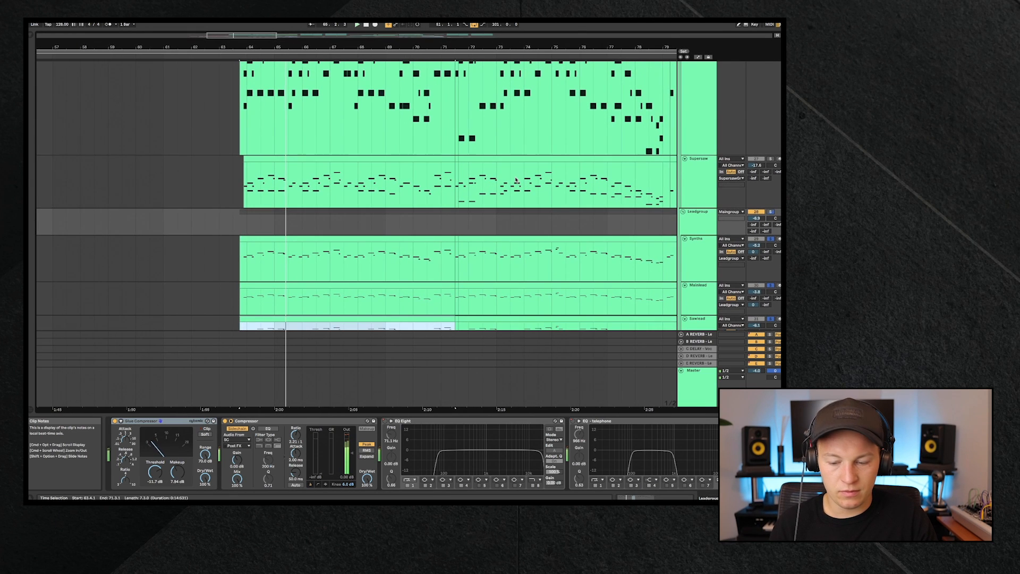
# Add the three Supersaw tracks to the soloed leads and listen to the whole main group together
pyautogui.keyDown('super'); pyautogui.click(772, 160); pyautogui.keyUp('super')
pyautogui.scroll(4, 772, 160)
pyautogui.keyDown('super'); pyautogui.click(771, 89); pyautogui.keyUp('super')
pyautogui.press('space')
pyautogui.scroll(2, 468, 210)
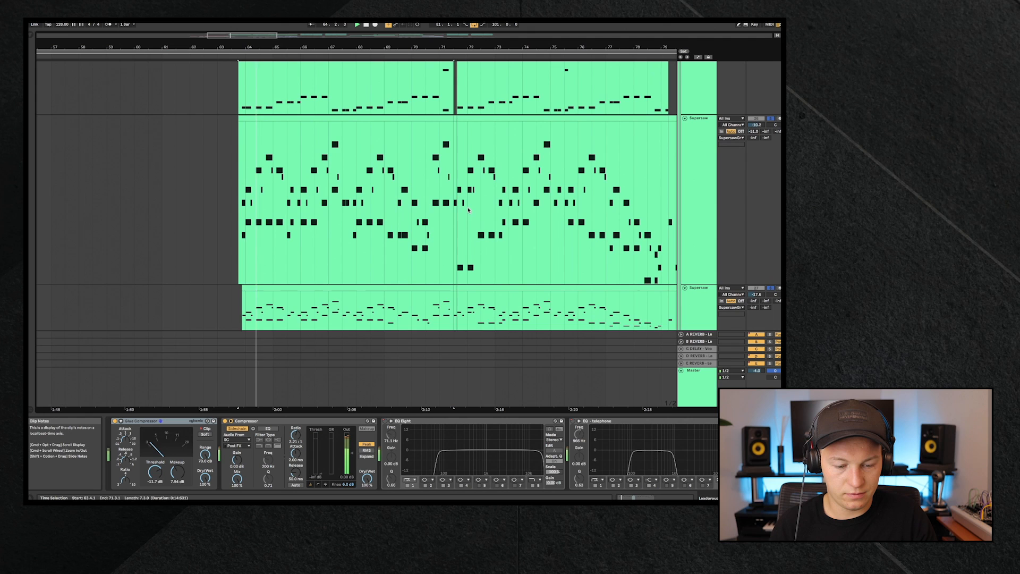
pyautogui.scroll(6, 468, 210)
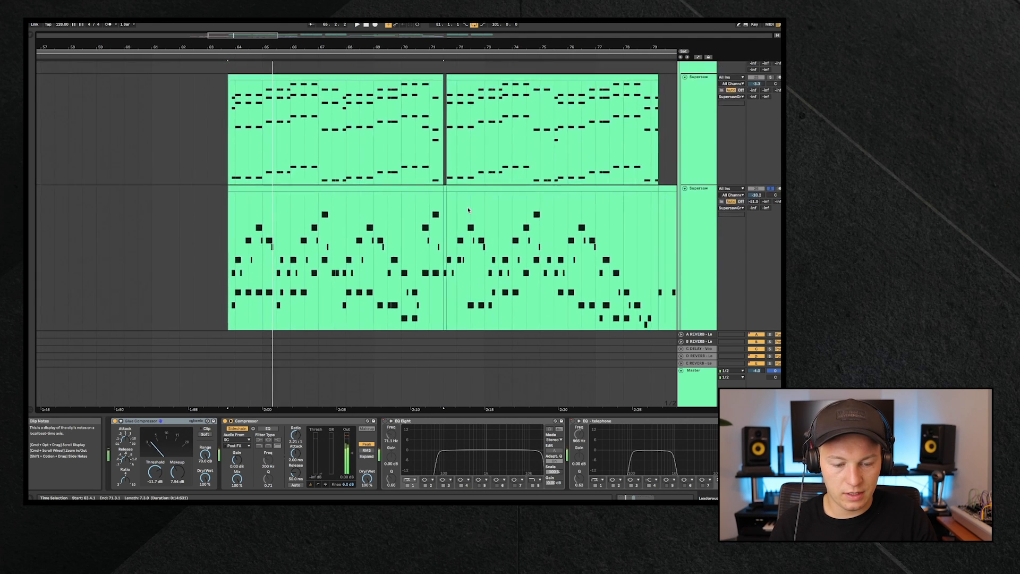
pyautogui.keyDown('super'); pyautogui.click(770, 190); pyautogui.keyUp('super')
pyautogui.press('space')
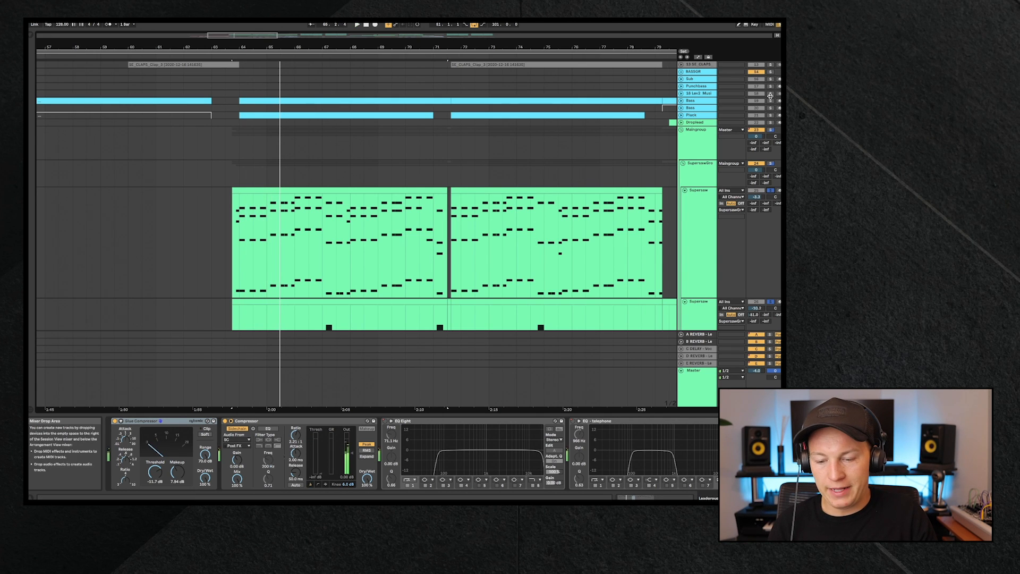
# Add the upper Bass track to the solo, expand it, and play it with the Supersaw and lead layers
pyautogui.keyDown('super'); pyautogui.click(770, 101); pyautogui.keyUp('super')
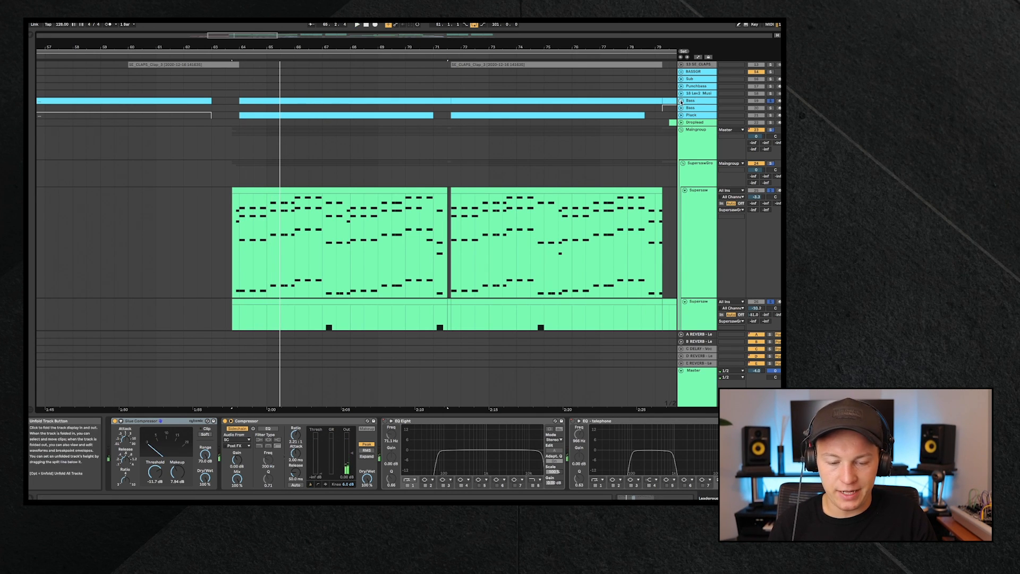
pyautogui.click(681, 101)
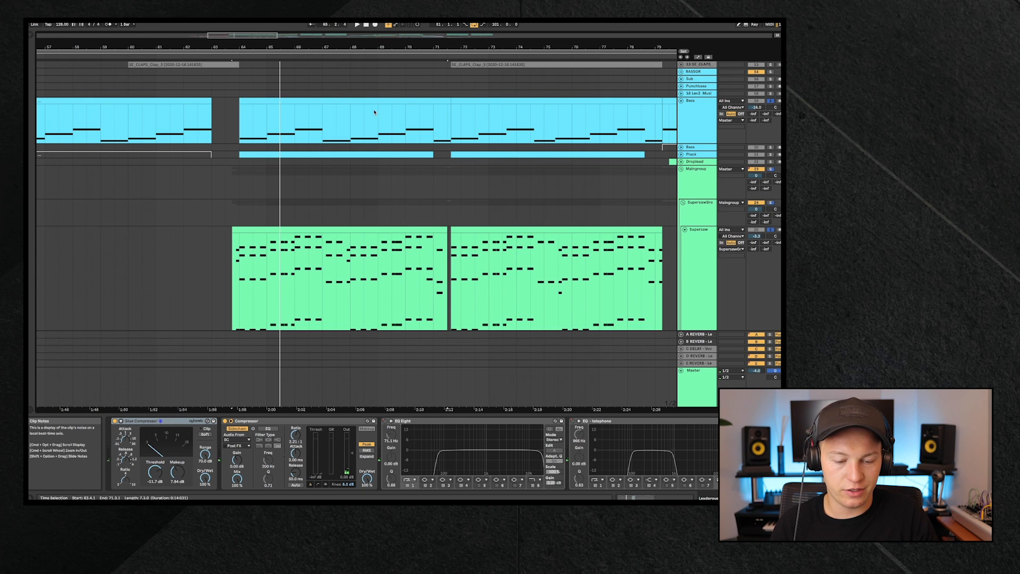
pyautogui.press('space')
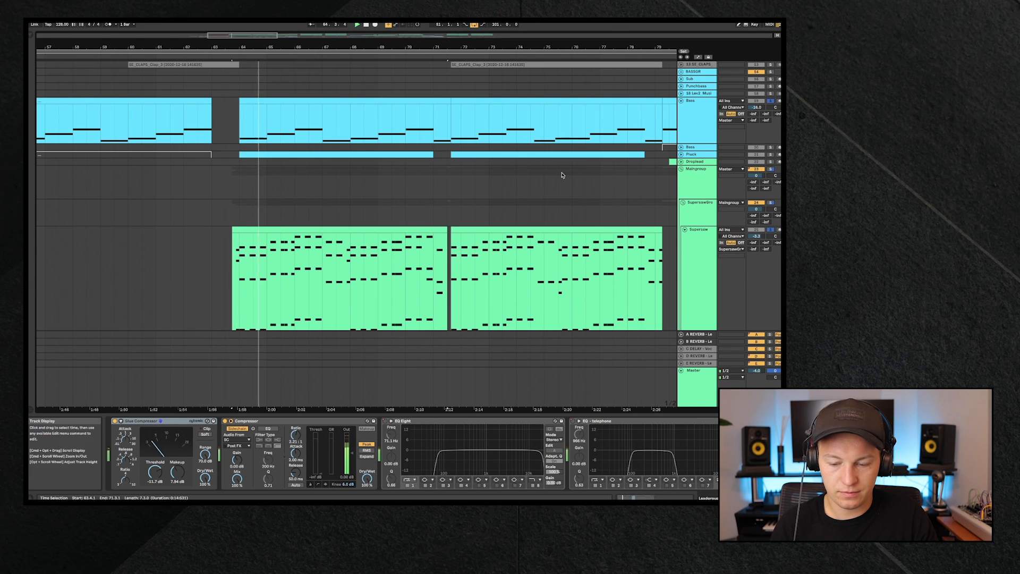
# Expand and solo the Pluck track and play its first active clip from bar 64
pyautogui.click(681, 155)
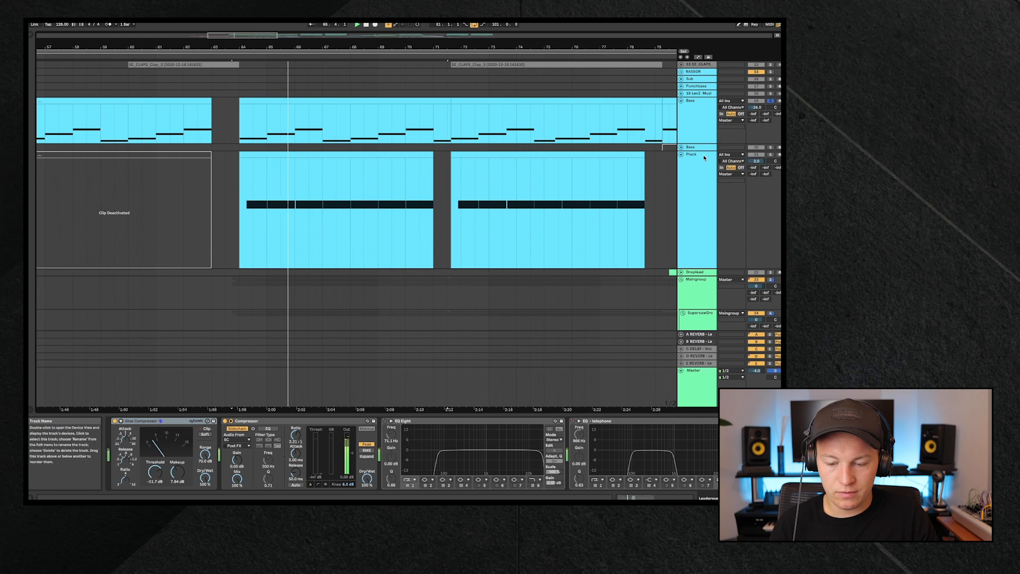
pyautogui.click(705, 157)
pyautogui.click(771, 155)
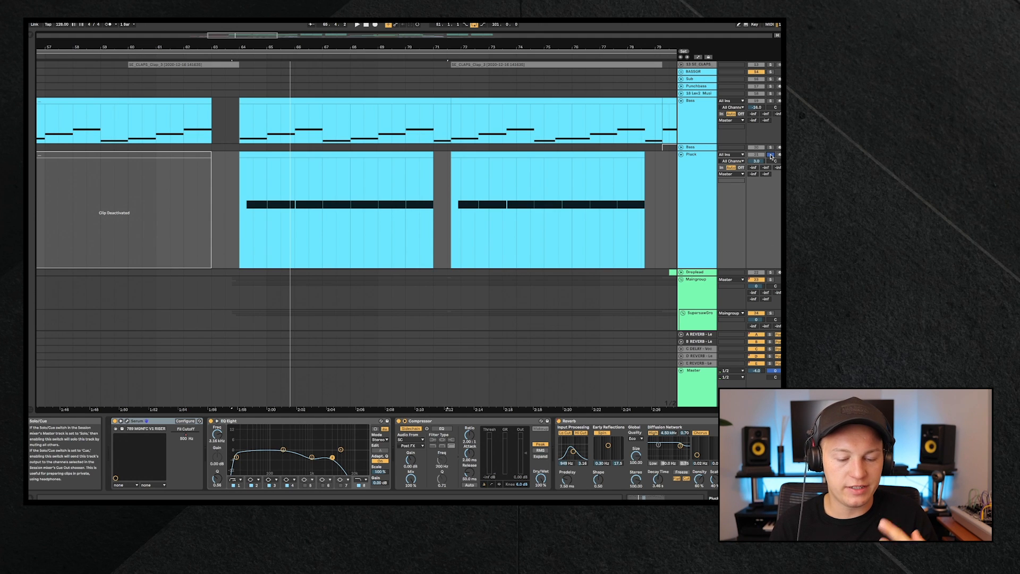
pyautogui.click(335, 155)
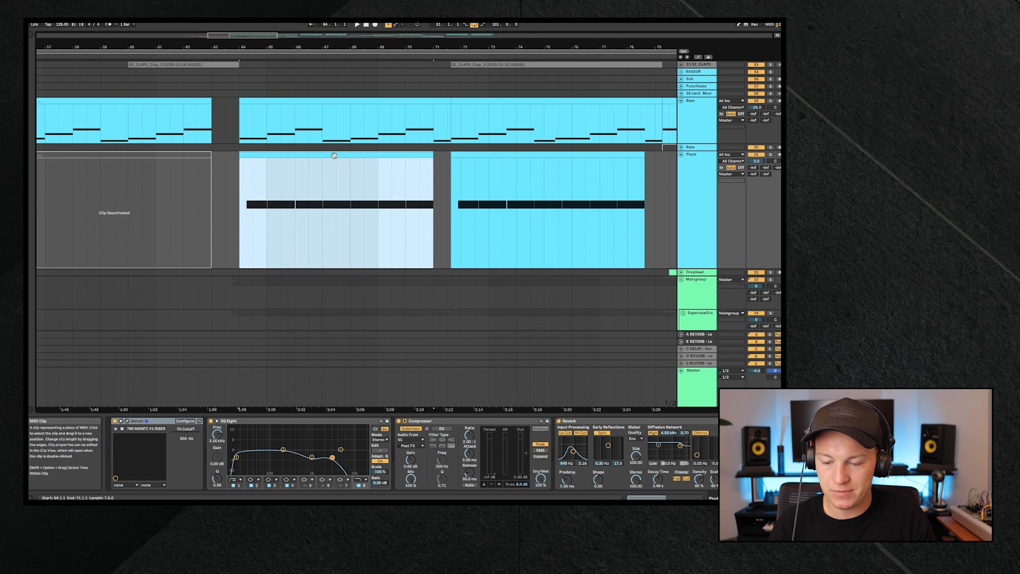
pyautogui.press('space')
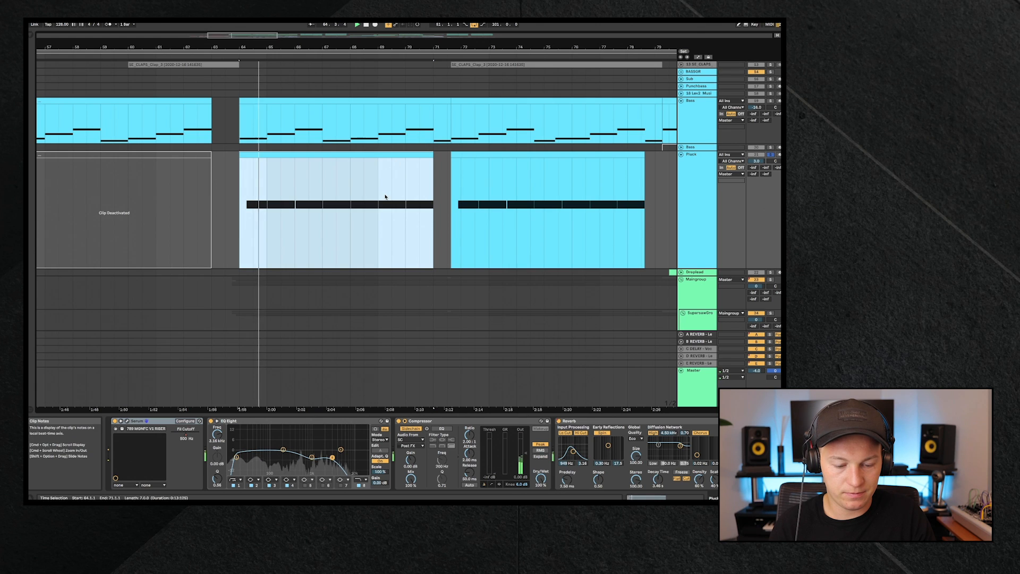
# Solo and expand track 8, the high fx audio track, and listen to its first clip from about bar 66
pyautogui.scroll(5, 385, 197)
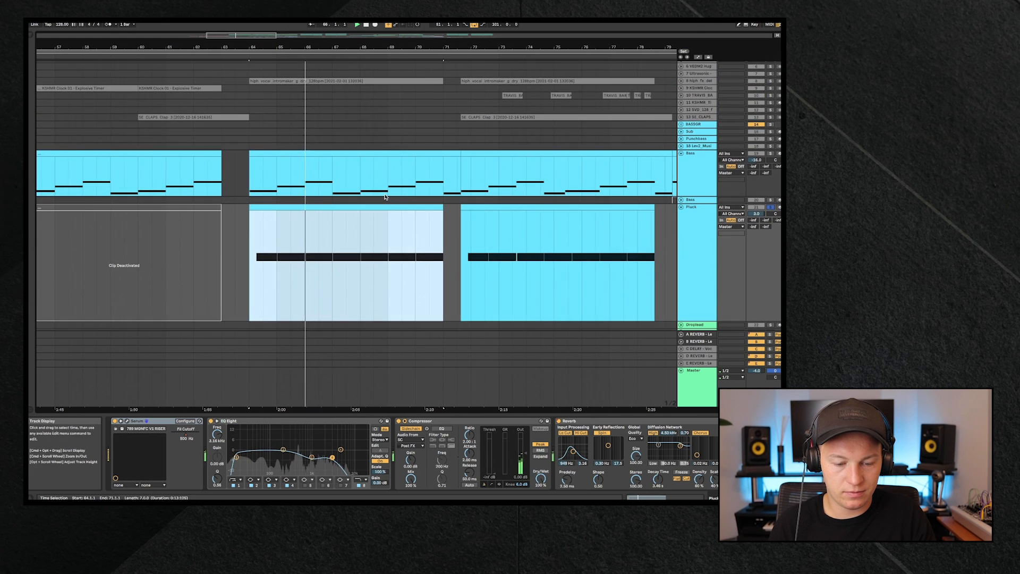
pyautogui.click(770, 81)
pyautogui.click(681, 81)
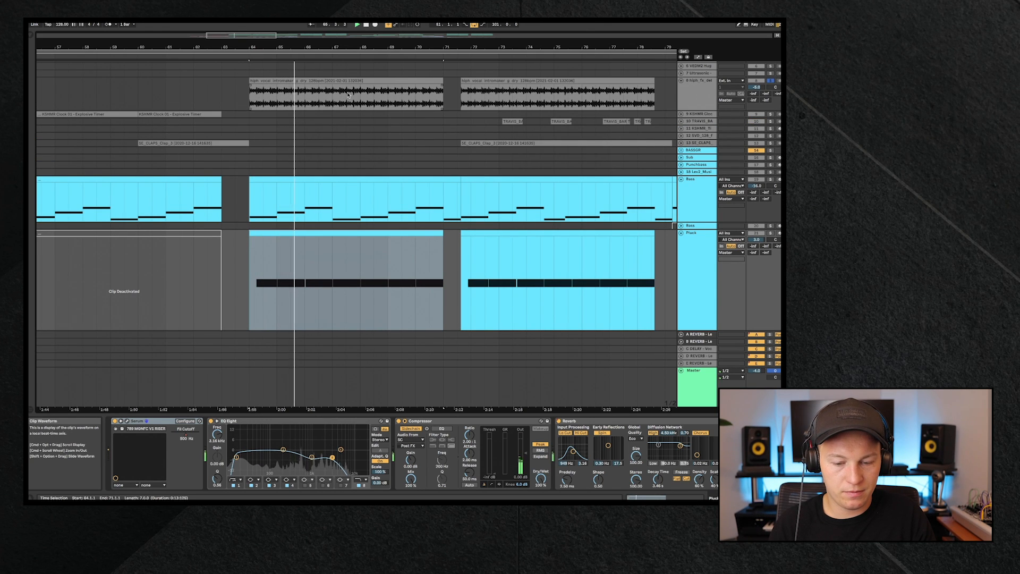
pyautogui.click(322, 101)
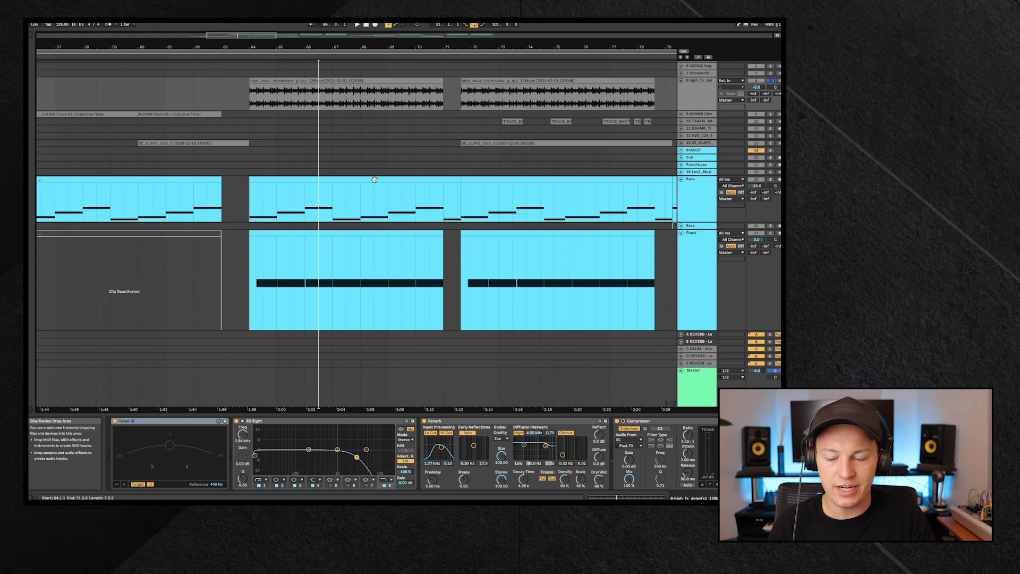
# Add the Bass and Pluck tracks to the soloed high fx track and play all three together
pyautogui.keyDown('super'); pyautogui.click(773, 181); pyautogui.keyUp('super')
pyautogui.keyDown('super'); pyautogui.click(772, 234); pyautogui.keyUp('super')
pyautogui.press('space')
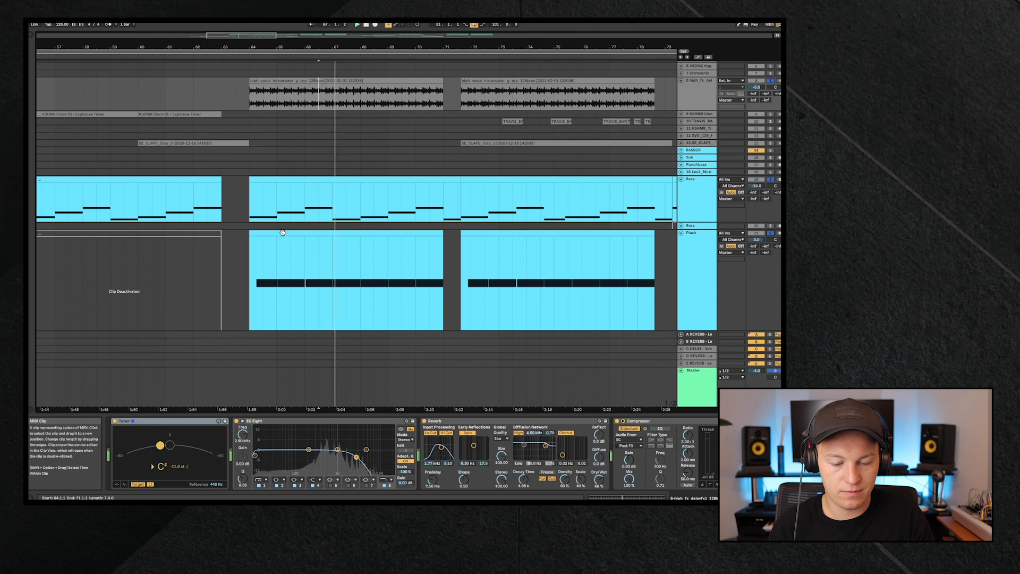
pyautogui.scroll(-3, 300, 255)
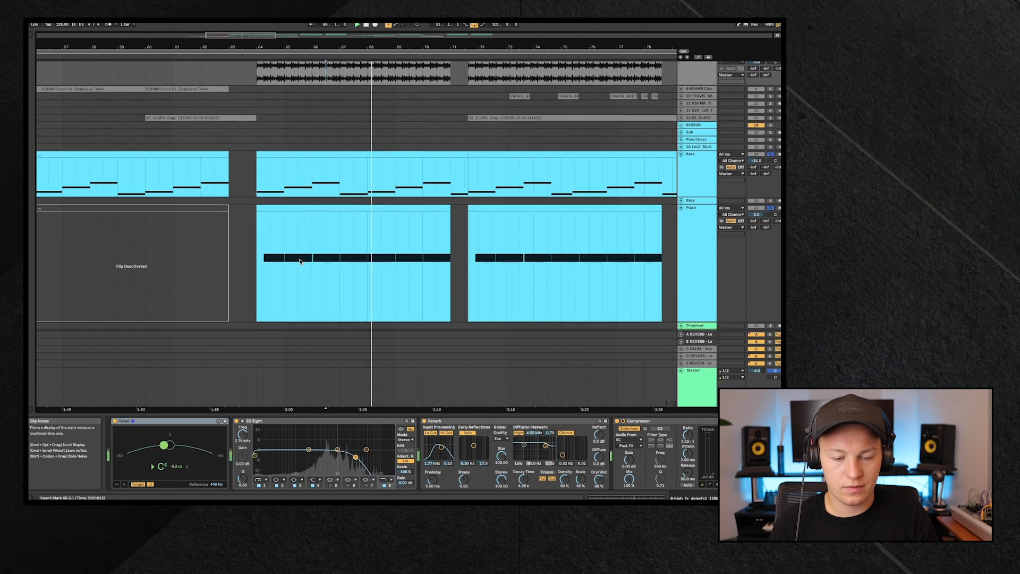
pyautogui.scroll(5, 300, 260)
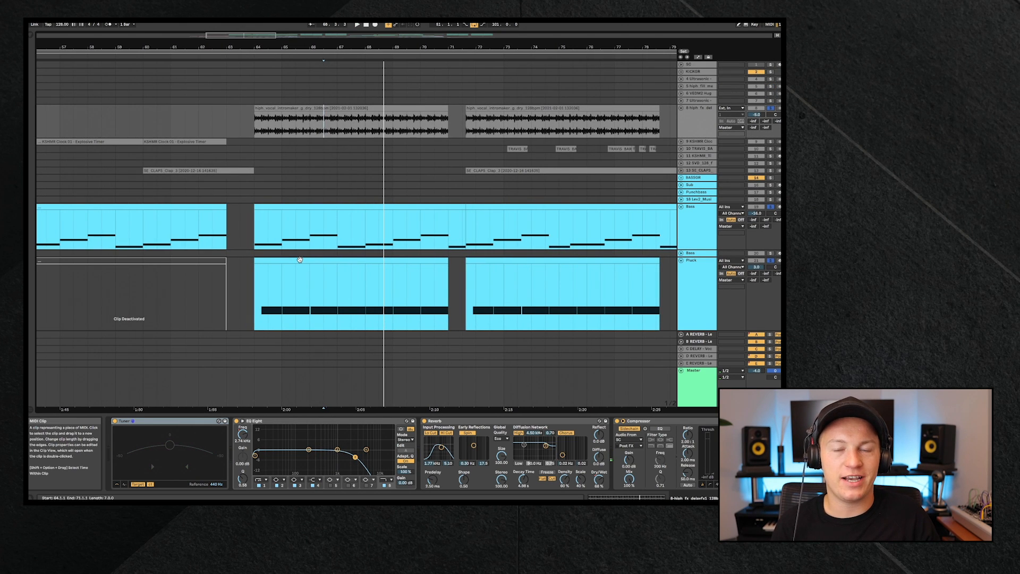
# Move the playback start to bar 64, expand the teal instrument group, and select the first clip of its Instruments track
pyautogui.click(245, 268)
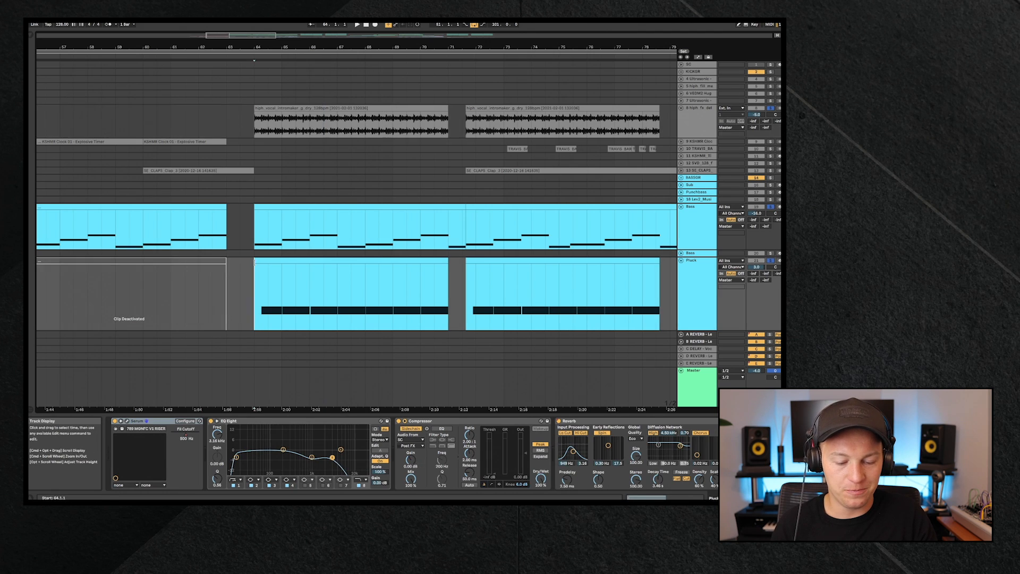
pyautogui.scroll(-8, 244, 268)
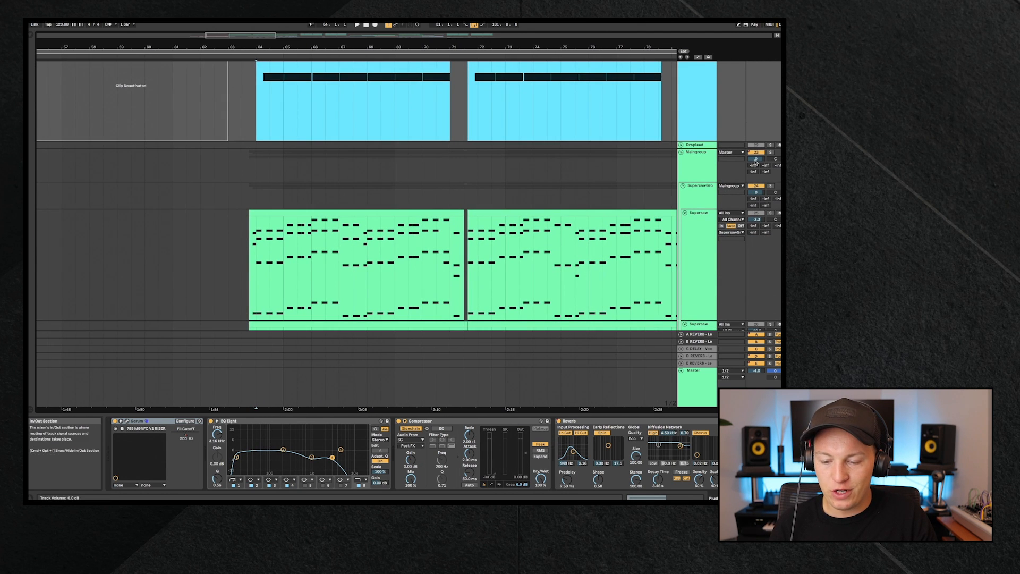
pyautogui.scroll(-10, 239, 160)
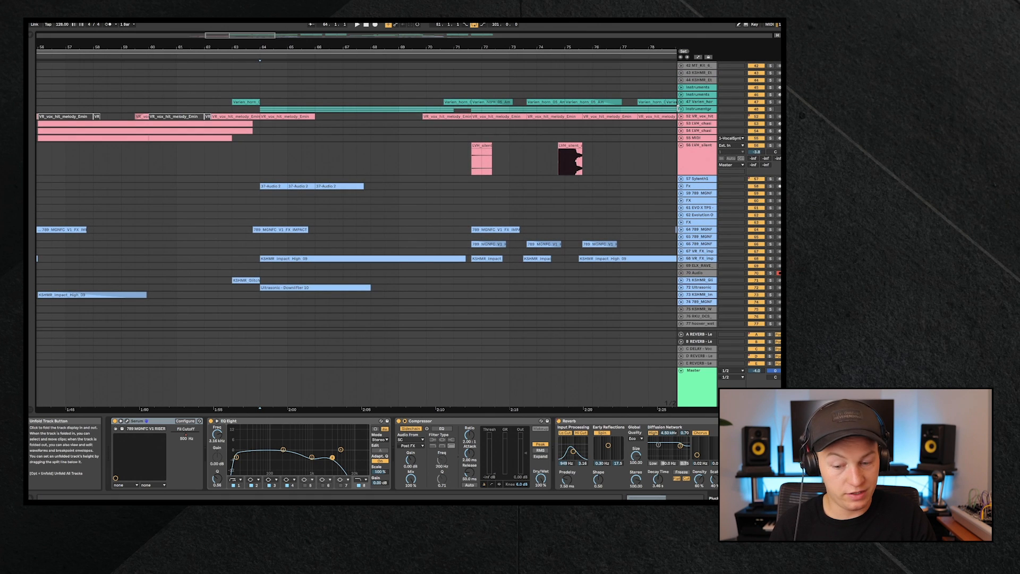
pyautogui.click(681, 109)
pyautogui.click(349, 137)
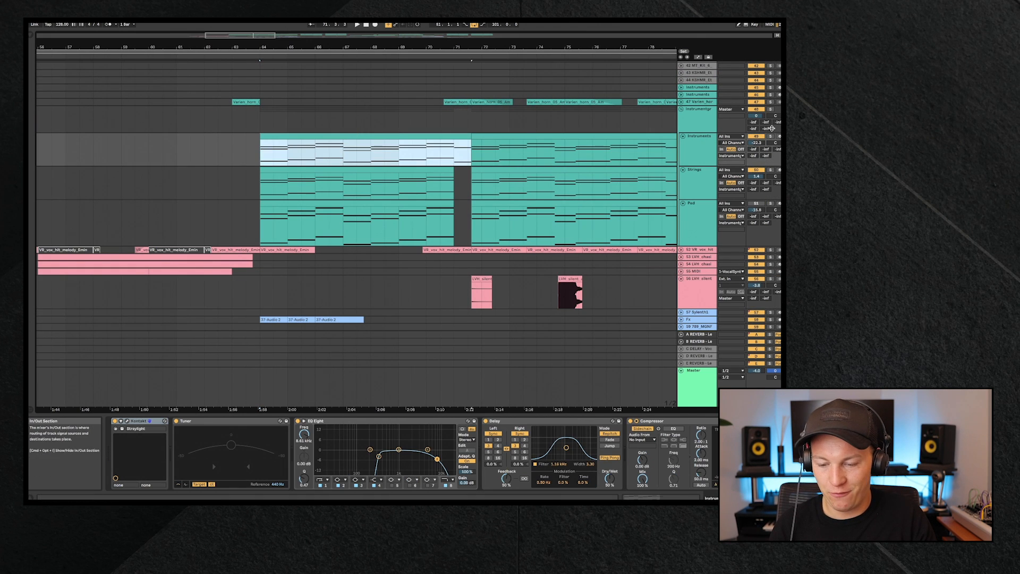
# Solo the Instruments track inside the instrument group, play its first clip, and stop playback
pyautogui.click(771, 136)
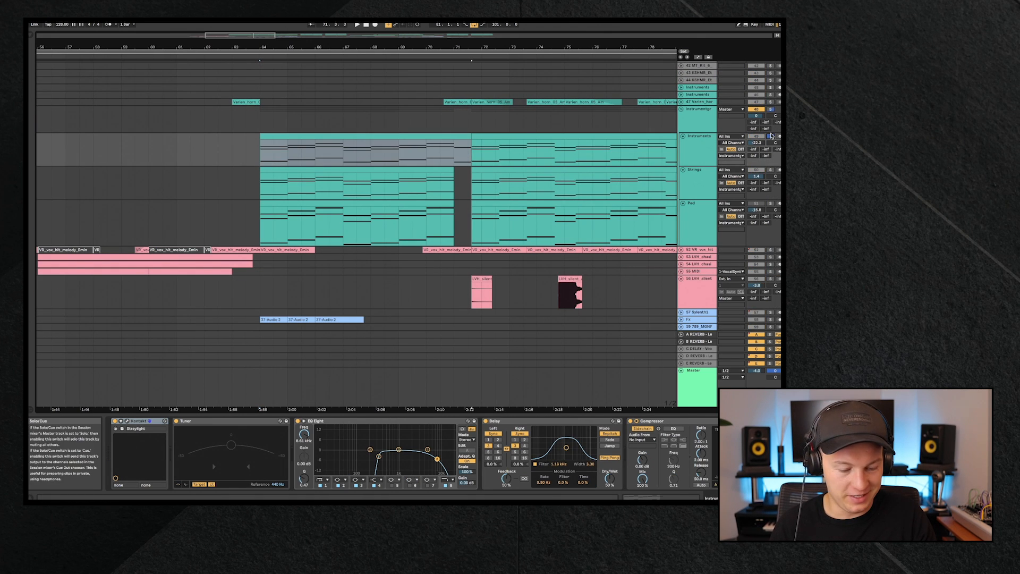
pyautogui.click(298, 136)
pyautogui.press('space')
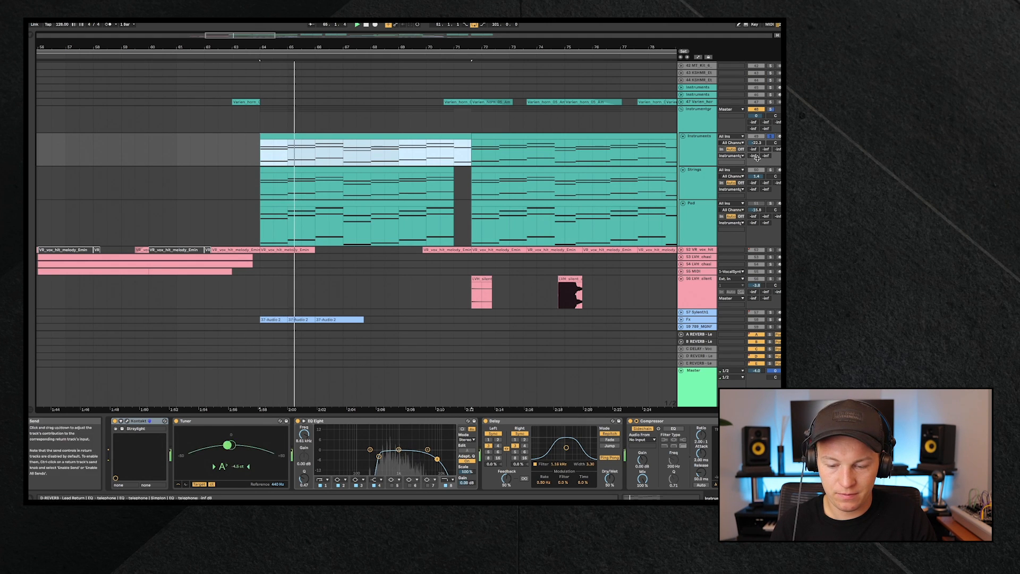
pyautogui.press('space')
# Solo and play the Strings track from bar 64, followed by the first clip of the Pad track on its own
pyautogui.click(770, 171)
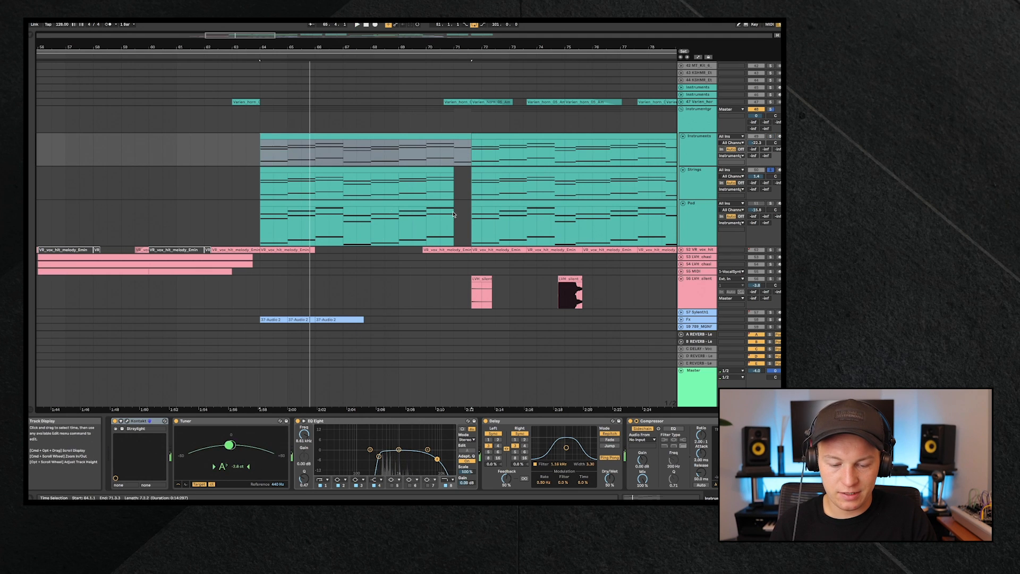
pyautogui.press('space')
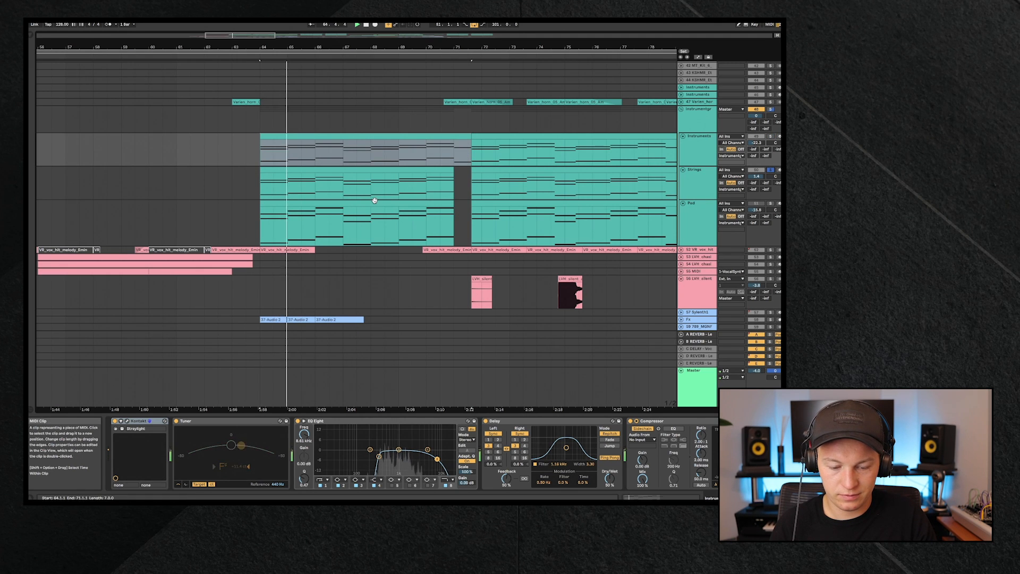
pyautogui.click(770, 204)
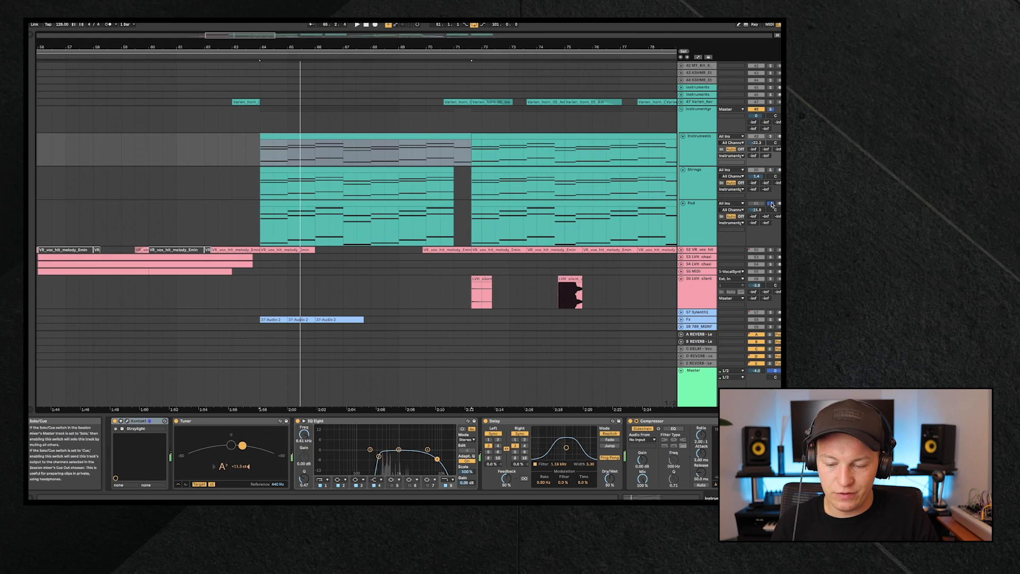
pyautogui.click(705, 211)
pyautogui.click(272, 203)
pyautogui.press('space')
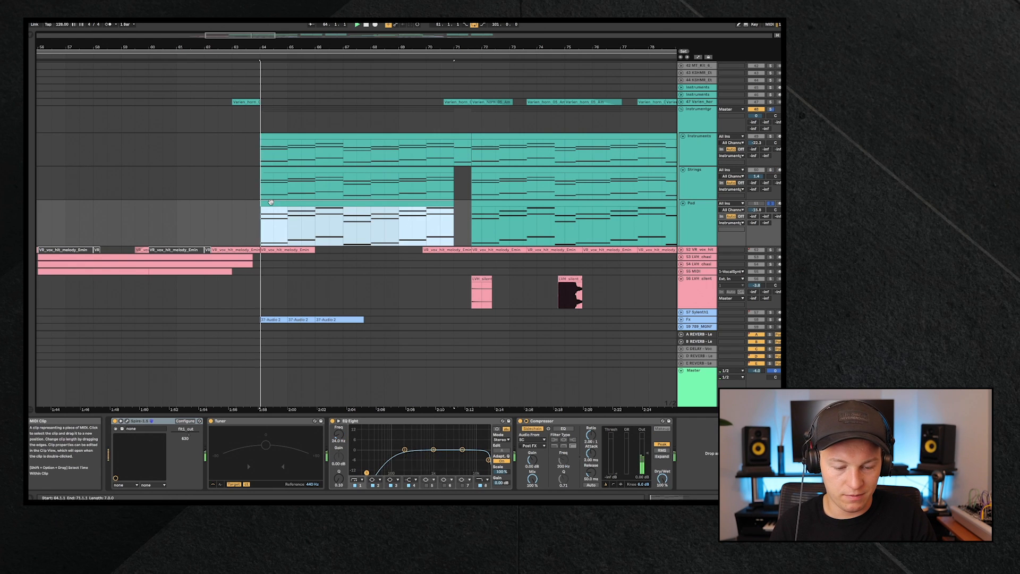
# Expand the Fx track and play it soloed, followed by the MGNFC FX impact and KSHMR Impact High tracks one at a time
pyautogui.click(770, 170)
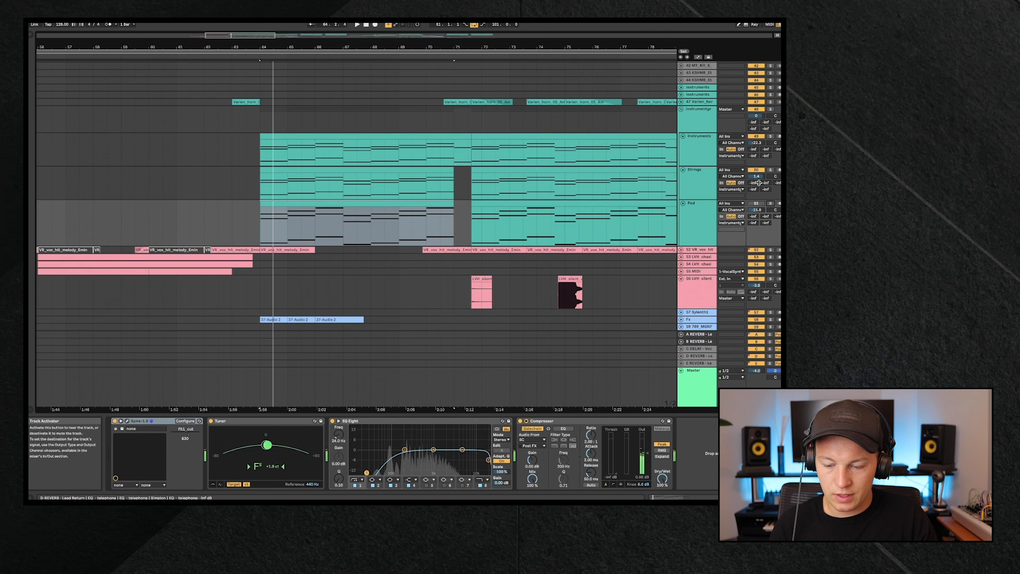
pyautogui.scroll(-2, 675, 295)
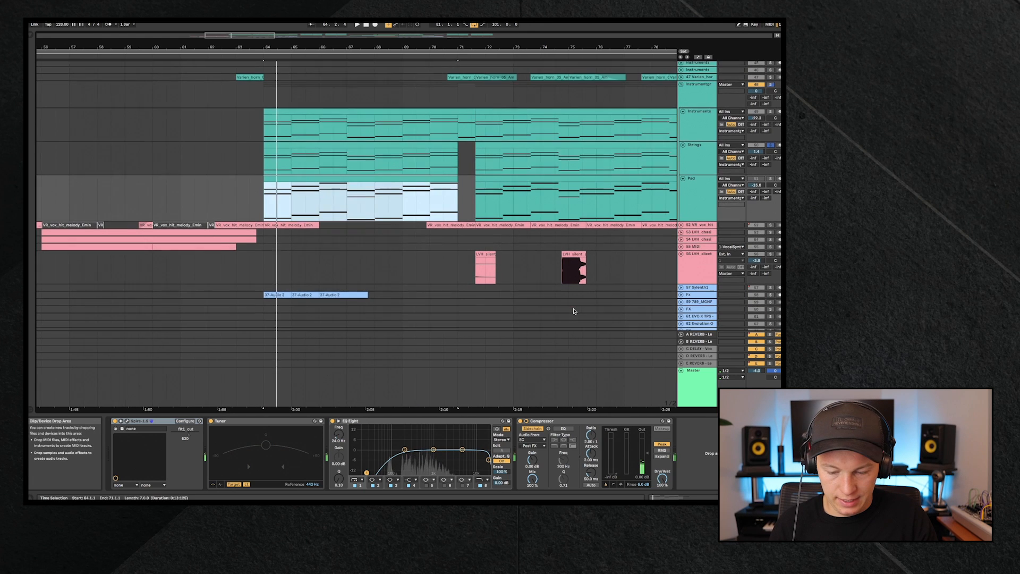
pyautogui.click(681, 295)
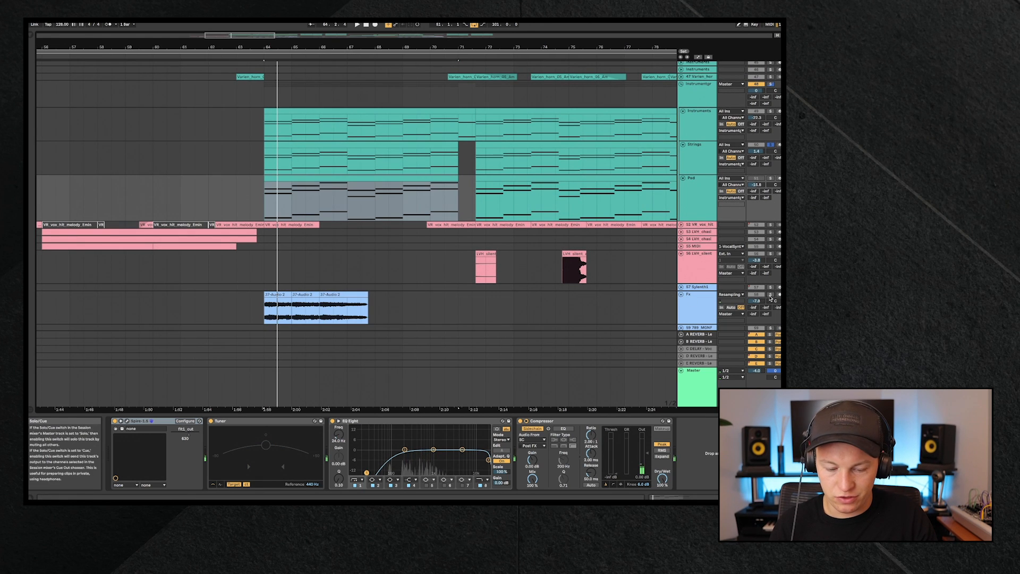
pyautogui.scroll(-5, 413, 319)
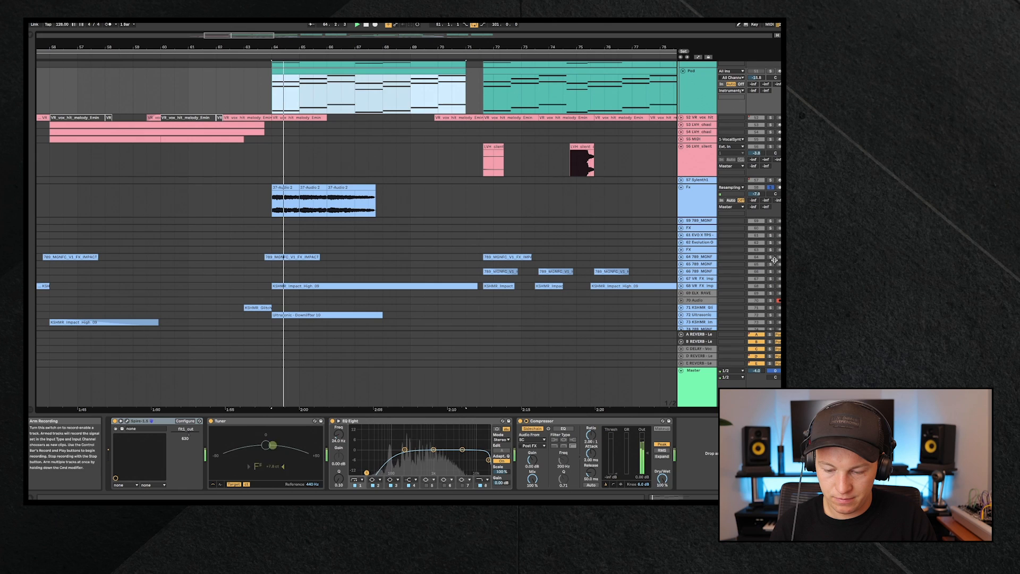
pyautogui.click(771, 257)
pyautogui.click(770, 286)
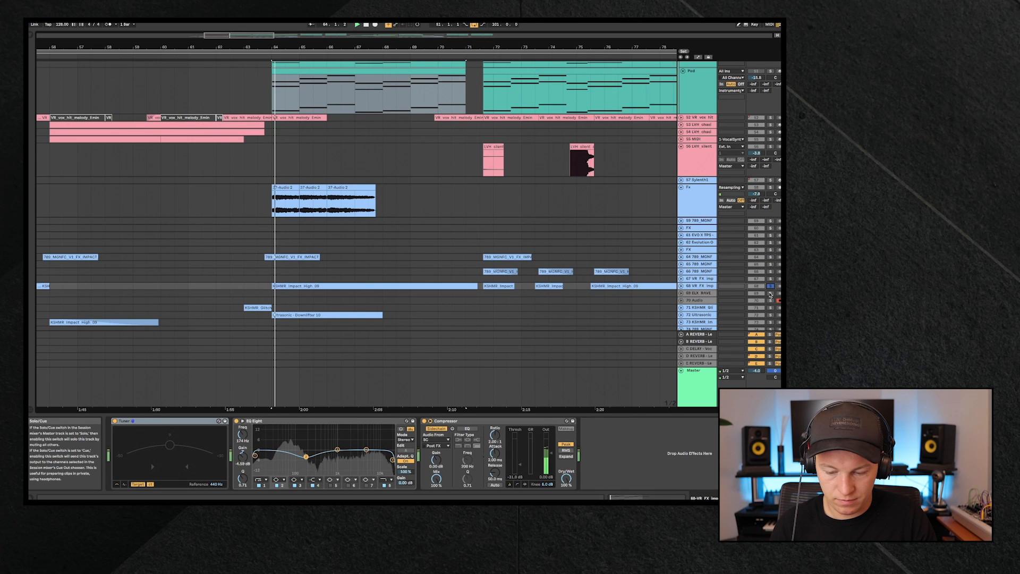
# Set the playback start just before bar 64 and play the drop with all tracks unsoloed while reviewing its layers
pyautogui.click(263, 237)
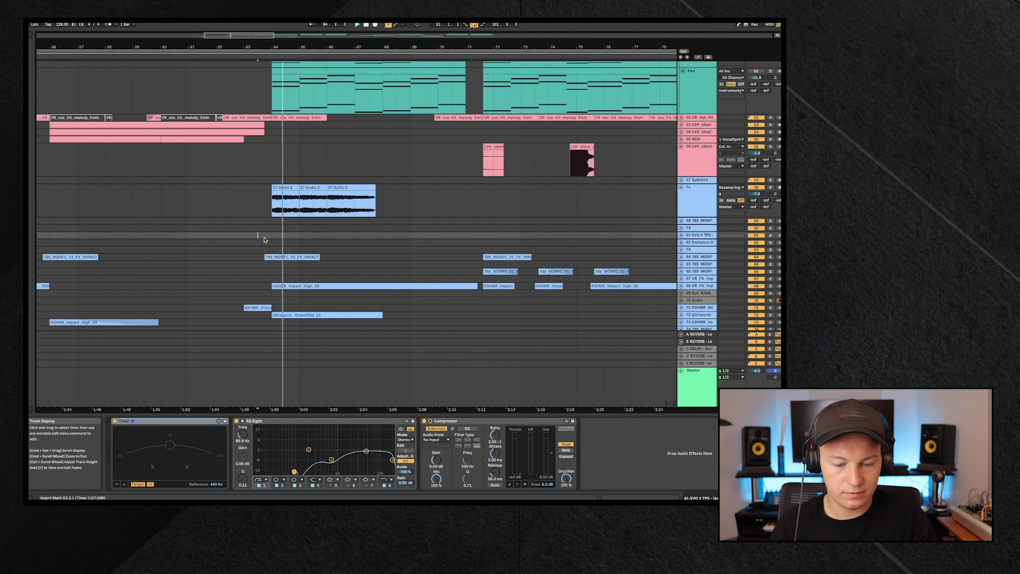
pyautogui.scroll(6, 265, 240)
pyautogui.scroll(8, 264, 240)
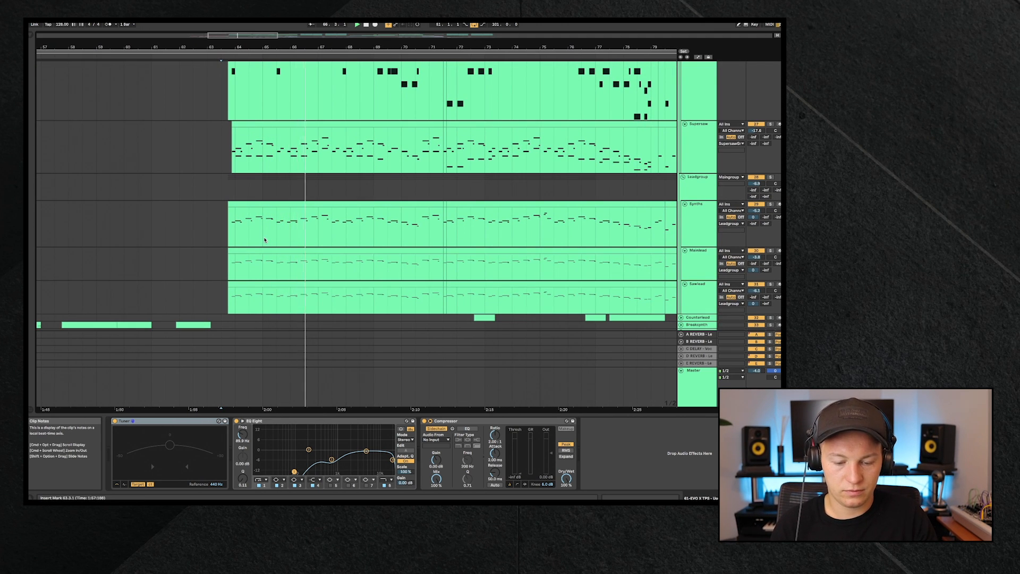
pyautogui.scroll(10, 335, 209)
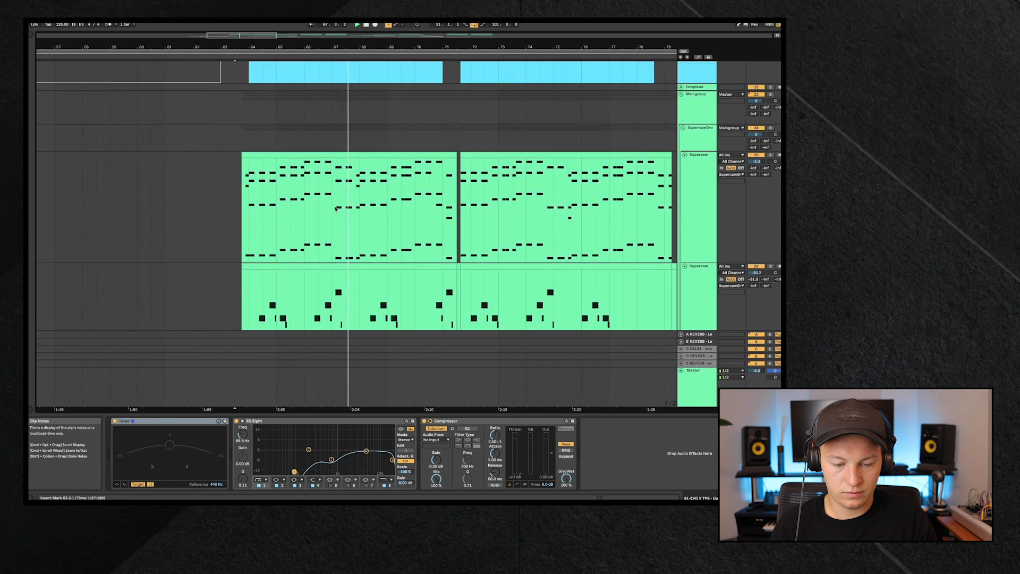
pyautogui.scroll(1, 444, 204)
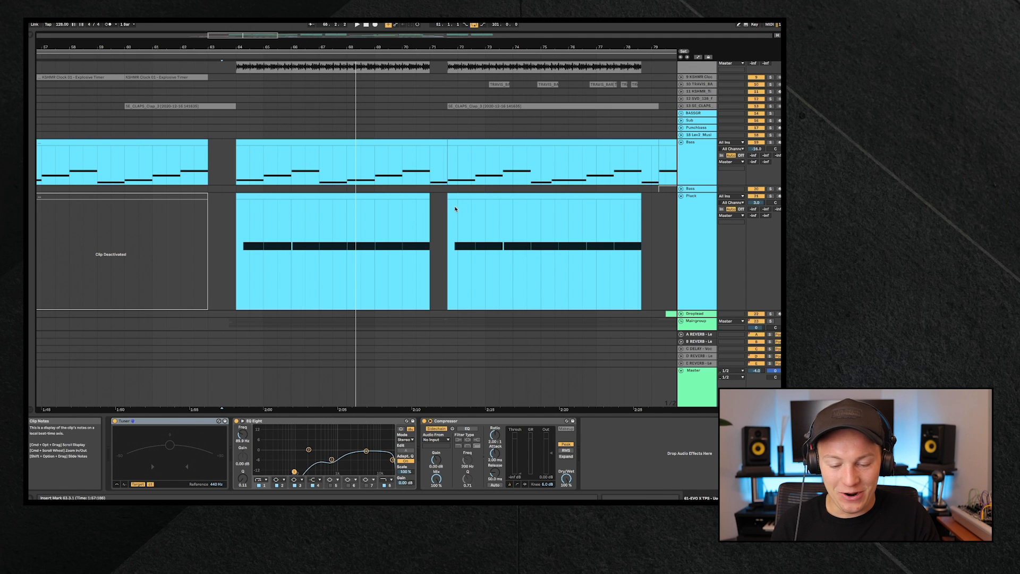
# Move the playback start to the second half of the drop, solo the Leadgroup, and play it
pyautogui.click(444, 204)
pyautogui.scroll(-6, 452, 207)
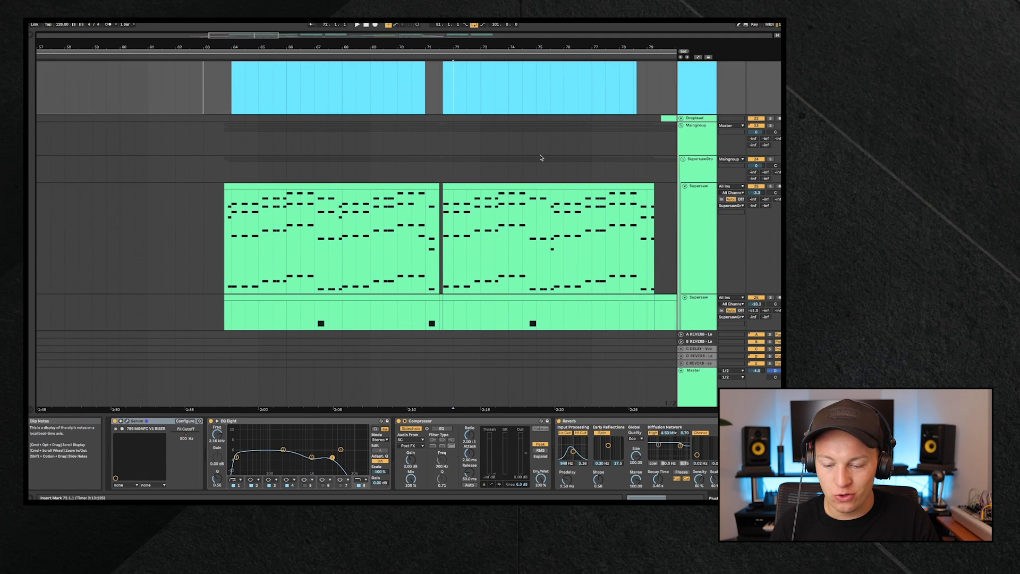
pyautogui.click(688, 165)
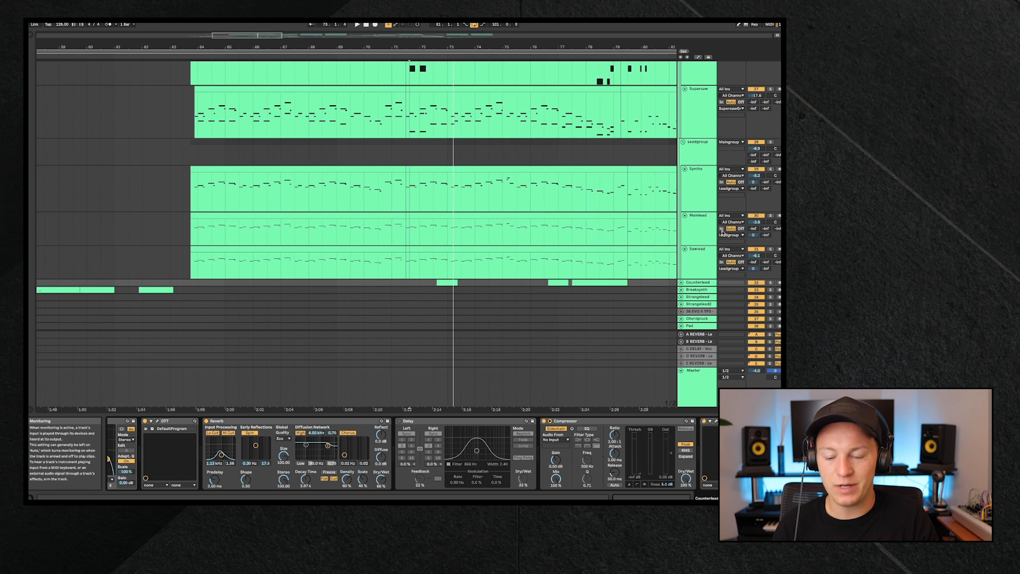
pyautogui.click(771, 142)
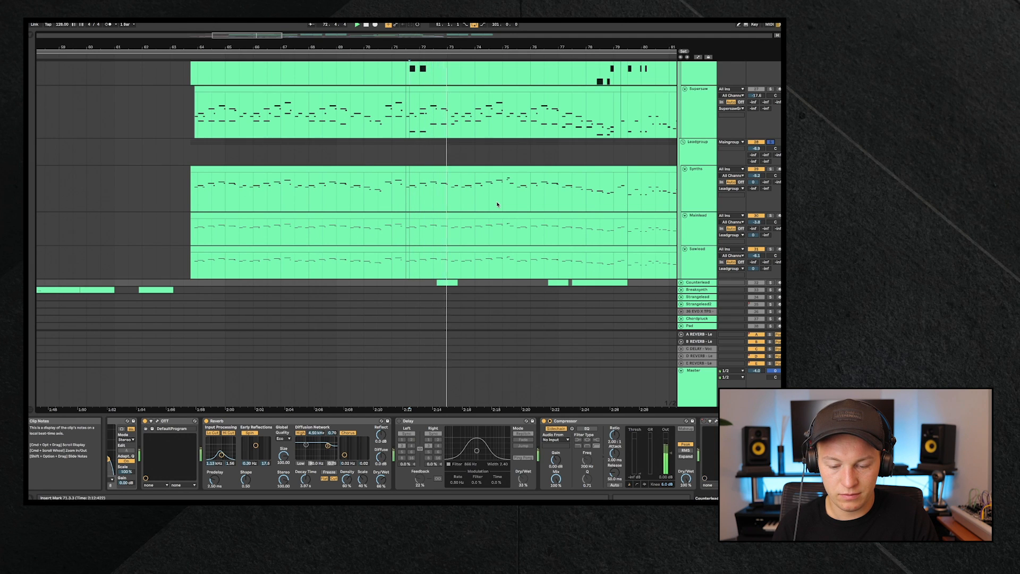
pyautogui.press('space')
# Solo and expand the Counterlead track, and select its first clip
pyautogui.click(447, 283)
pyautogui.click(770, 282)
pyautogui.click(682, 283)
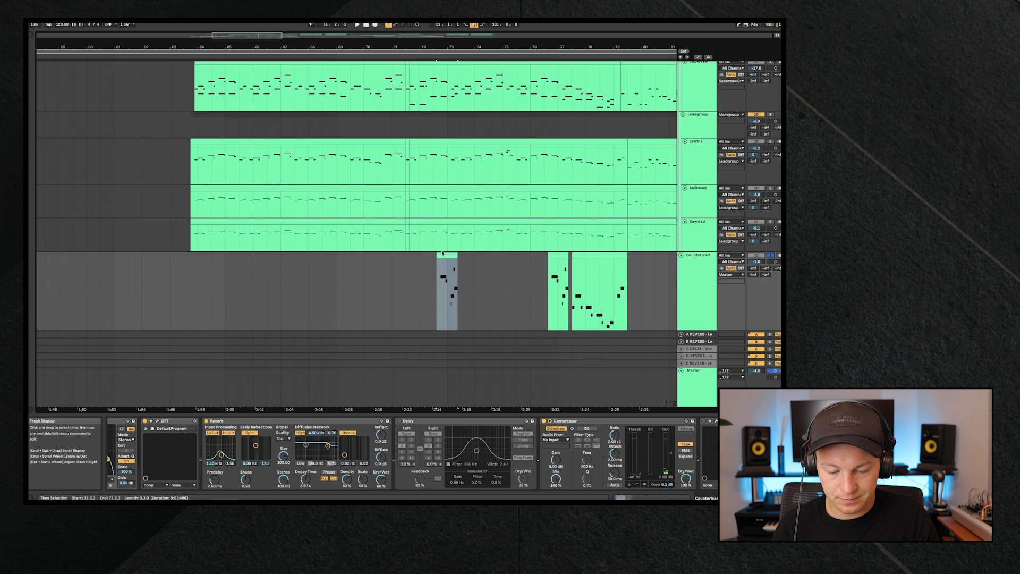
pyautogui.click(451, 250)
pyautogui.click(451, 254)
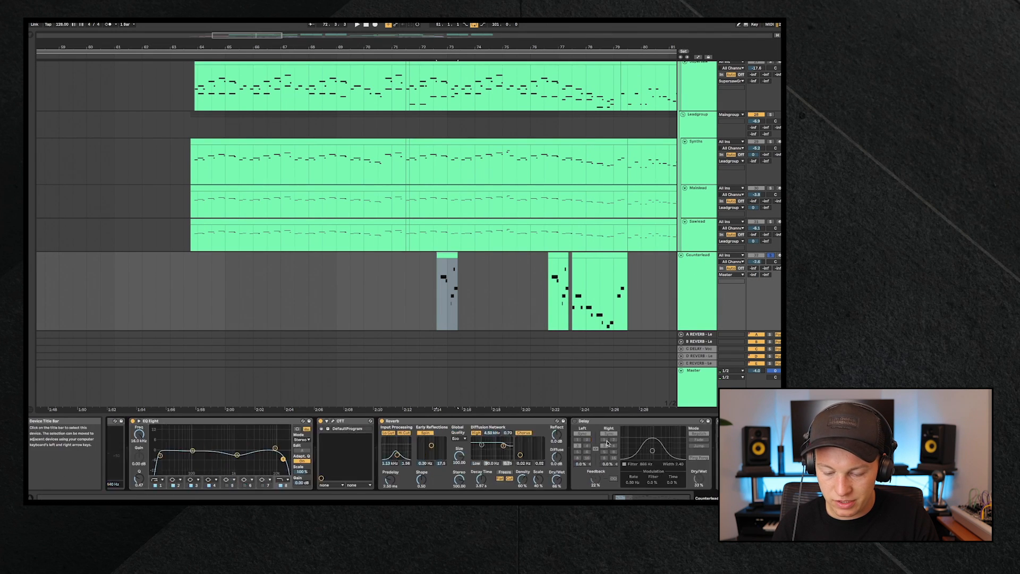
# Play the three Counterlead clips in turn with the last effect in the track's device chain bypassed, and re-enable that effect
pyautogui.click(609, 443)
pyautogui.press('space')
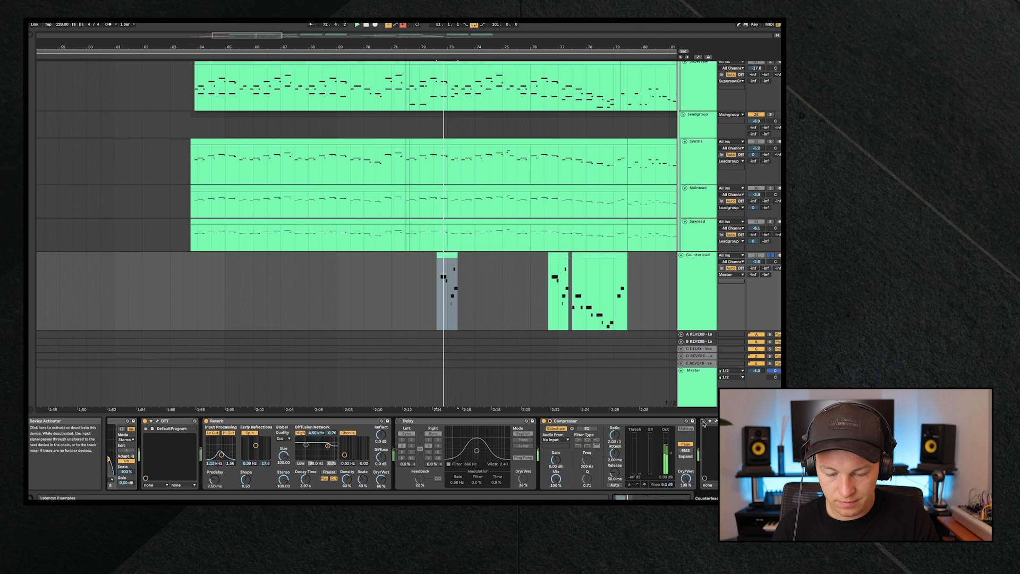
pyautogui.click(554, 257)
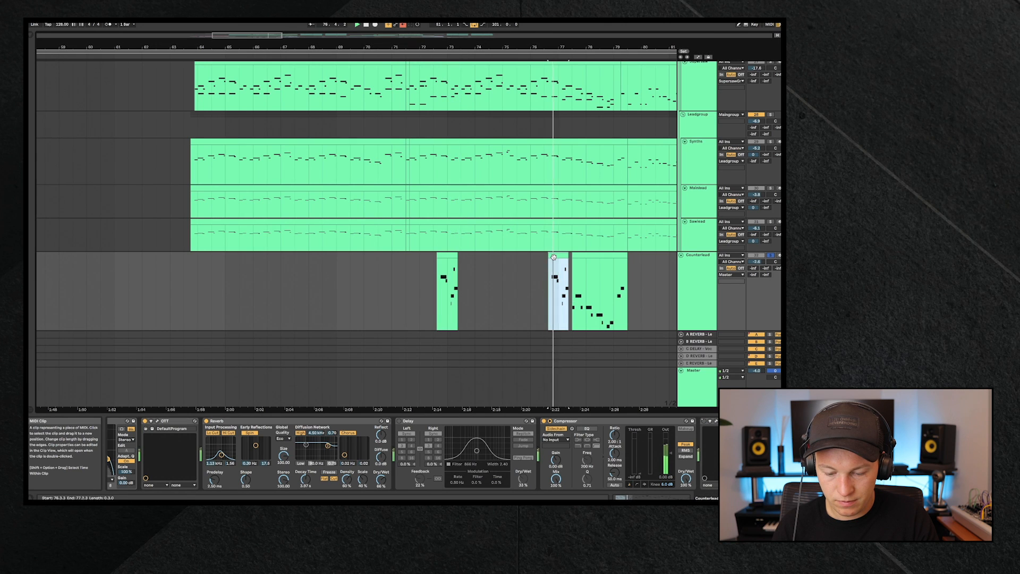
pyautogui.click(600, 254)
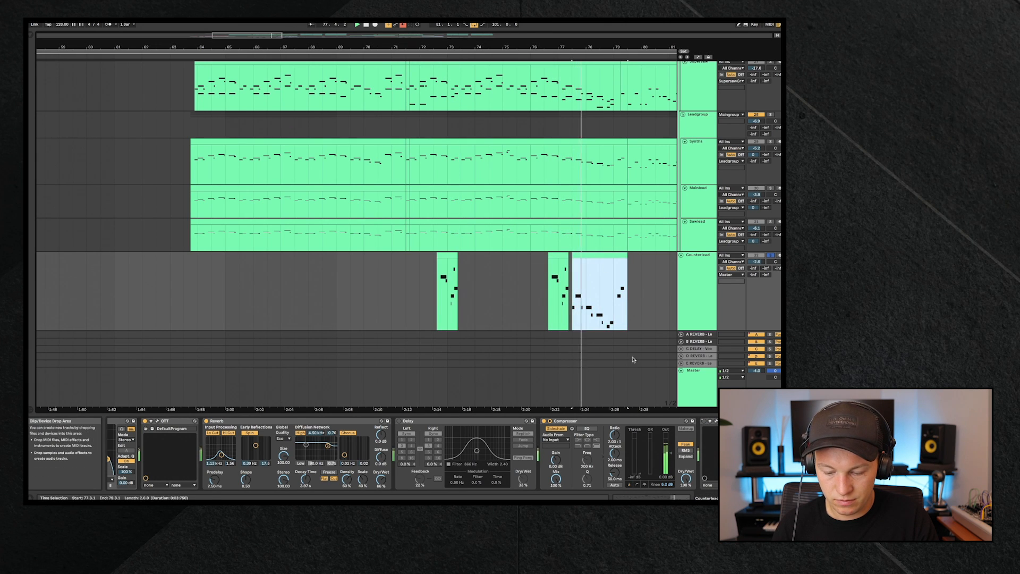
pyautogui.click(703, 422)
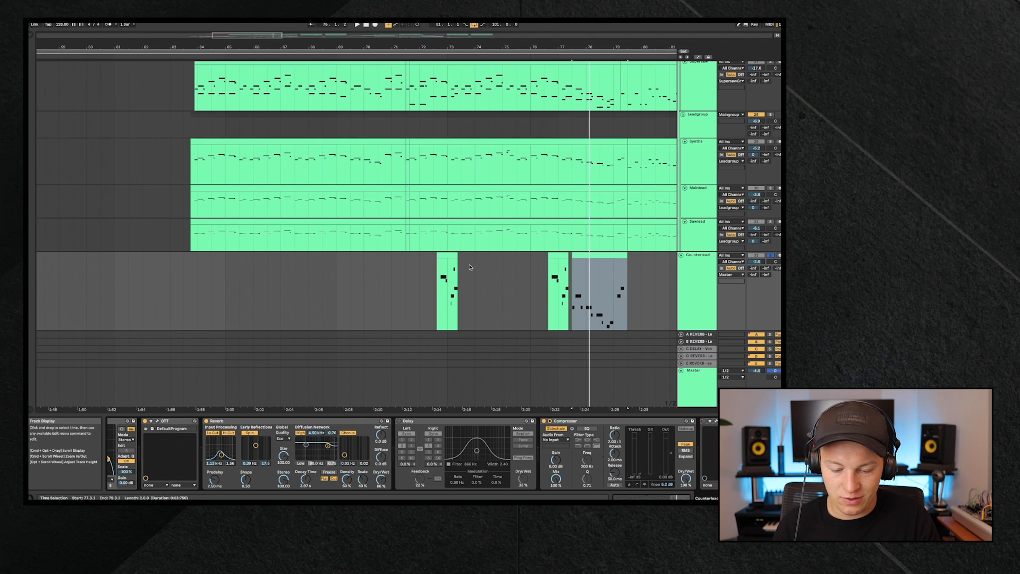
# Replay the first Counterlead clip with the Glitch effect active and open the Glitch plugin window
pyautogui.click(451, 249)
pyautogui.click(447, 255)
pyautogui.click(742, 449)
pyautogui.hscroll(6, 741, 449)
pyautogui.press('space')
pyautogui.click(716, 421)
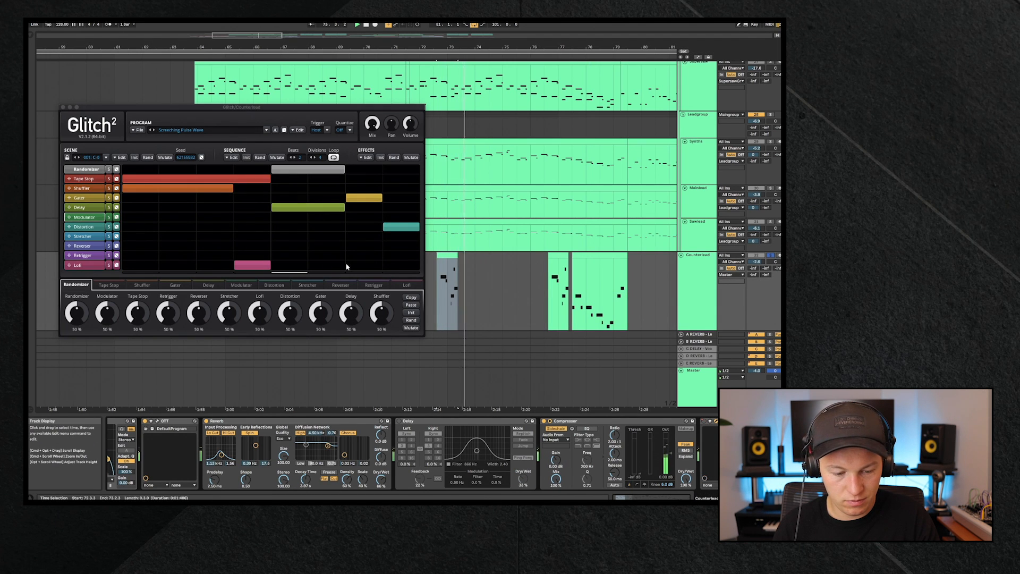
# Play the other two Counterlead clips with the Glitch sequence on view, and close the plugin window
pyautogui.click(552, 255)
pyautogui.click(585, 257)
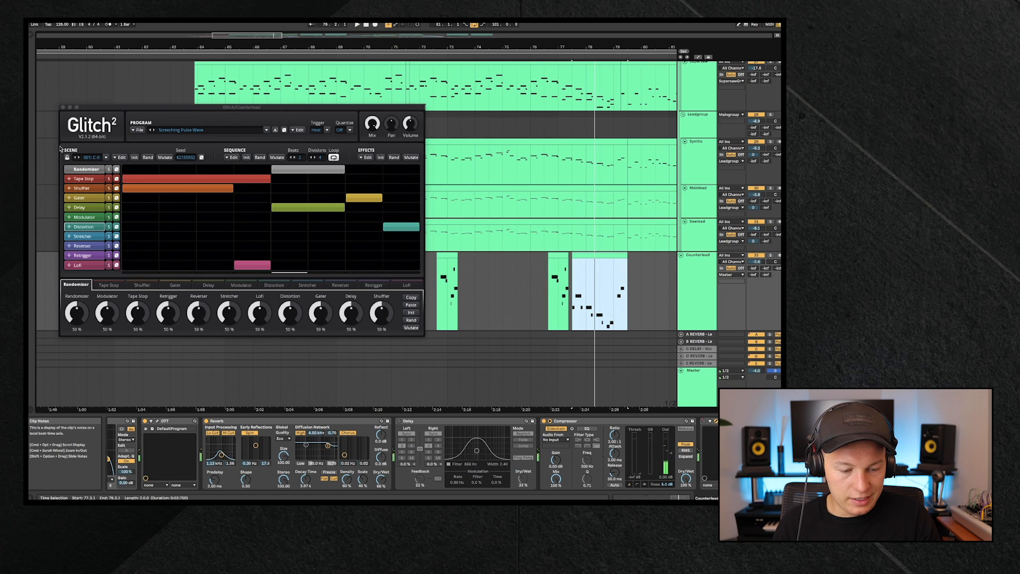
pyautogui.click(178, 137)
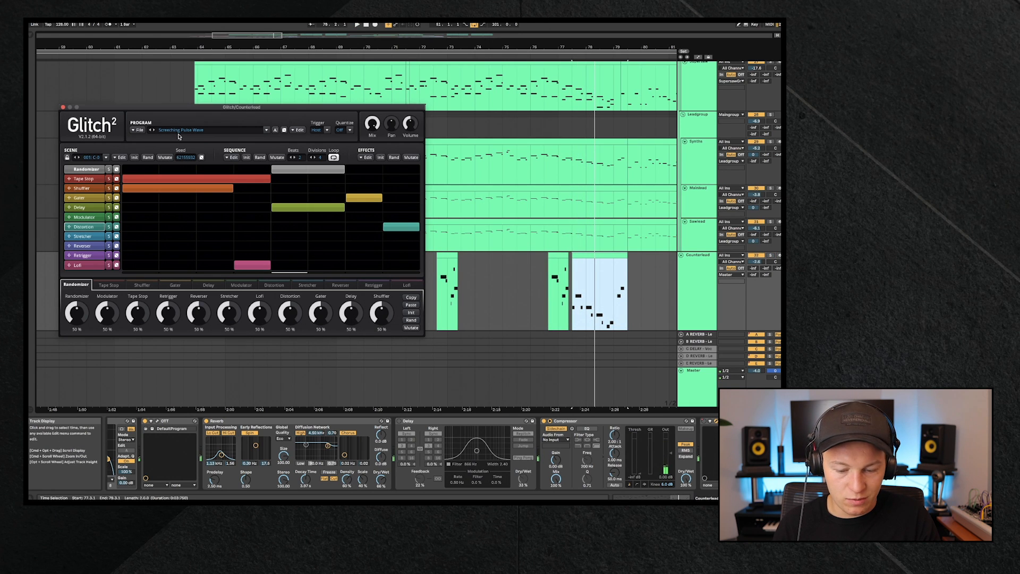
pyautogui.click(63, 108)
# Solo the Travis Barker drum fill track, play its fill clips, and stop playback
pyautogui.scroll(20, 478, 280)
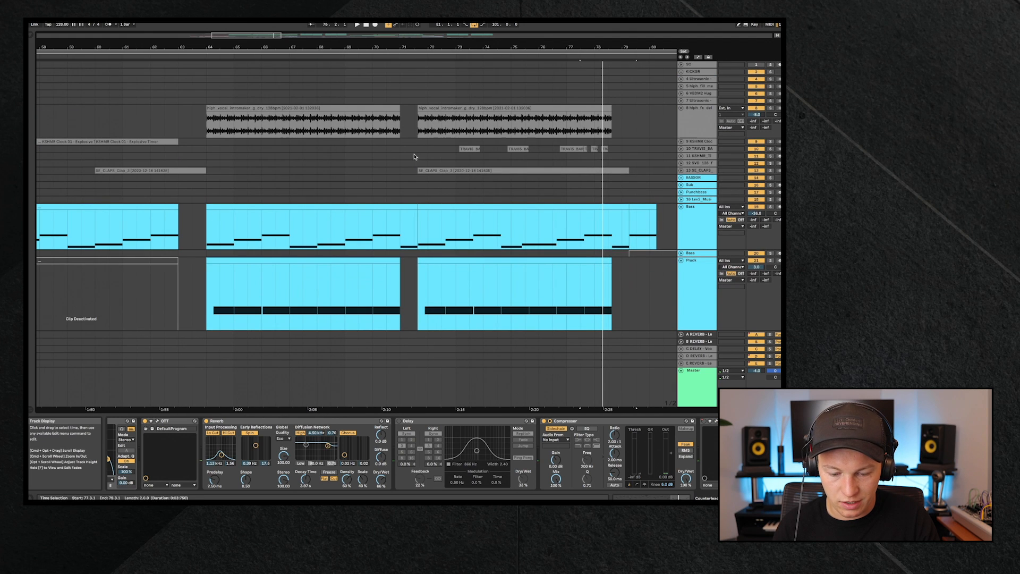
pyautogui.click(430, 164)
pyautogui.click(467, 150)
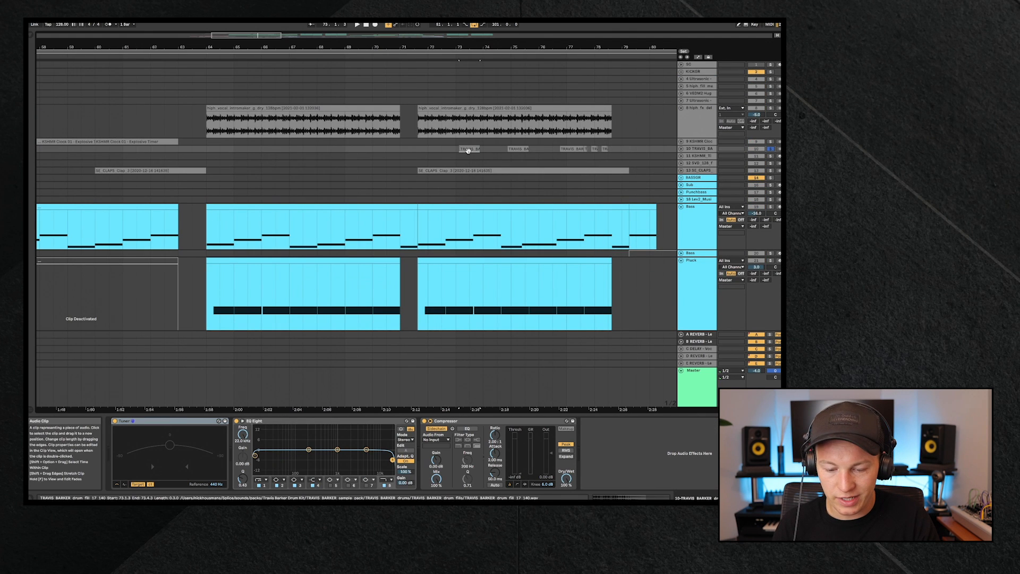
pyautogui.press('space')
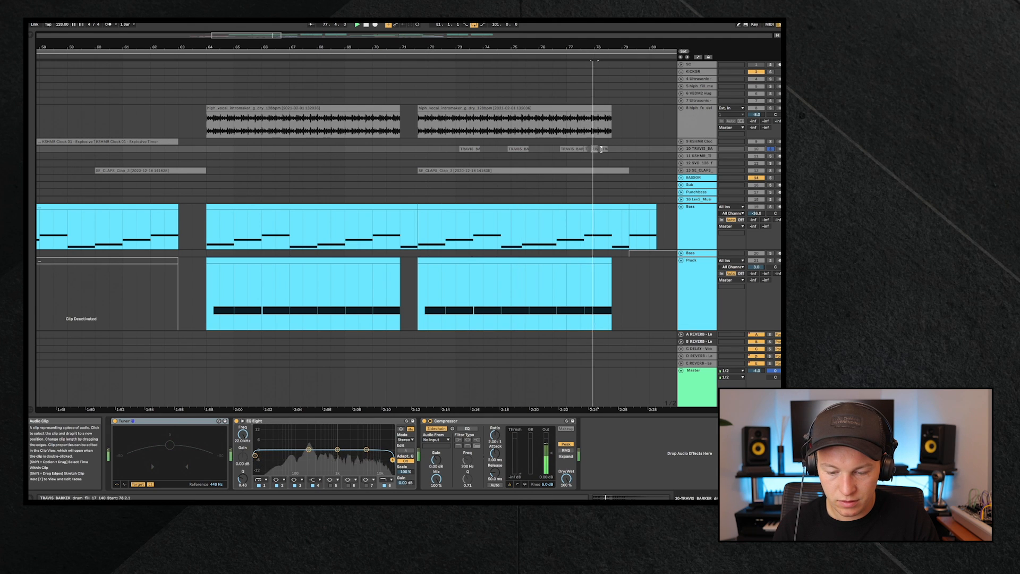
pyautogui.press('space')
# Unsolo the drum fills and play the full second half of the drop from bar 71 while reviewing all track groups
pyautogui.click(409, 149)
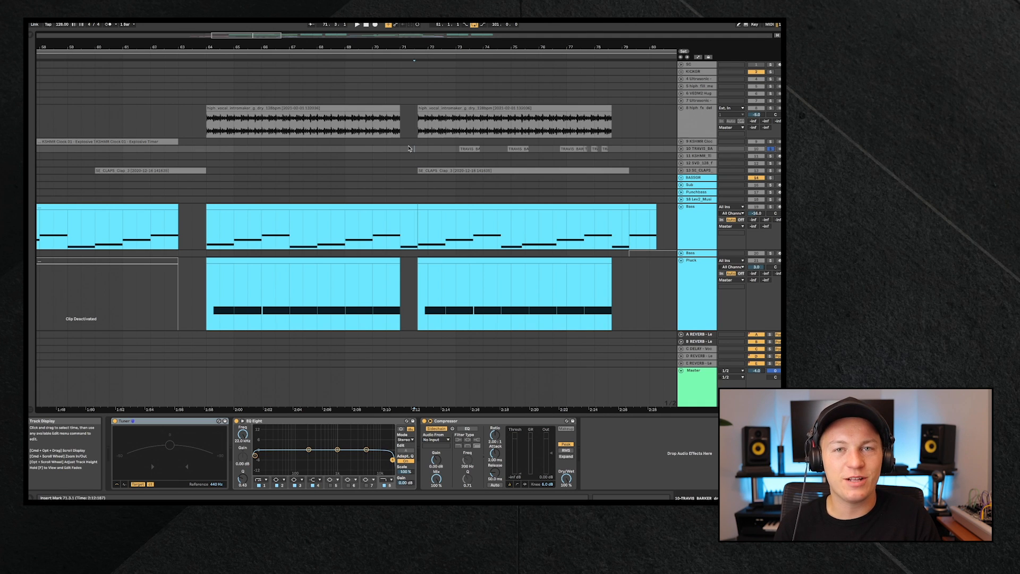
pyautogui.press('s')
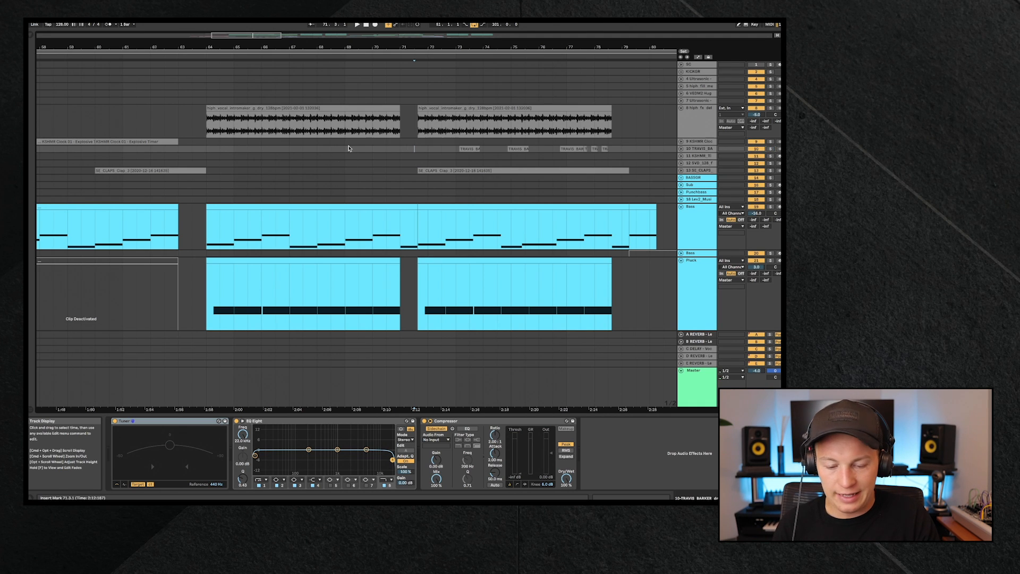
pyautogui.hscroll(1, 349, 152)
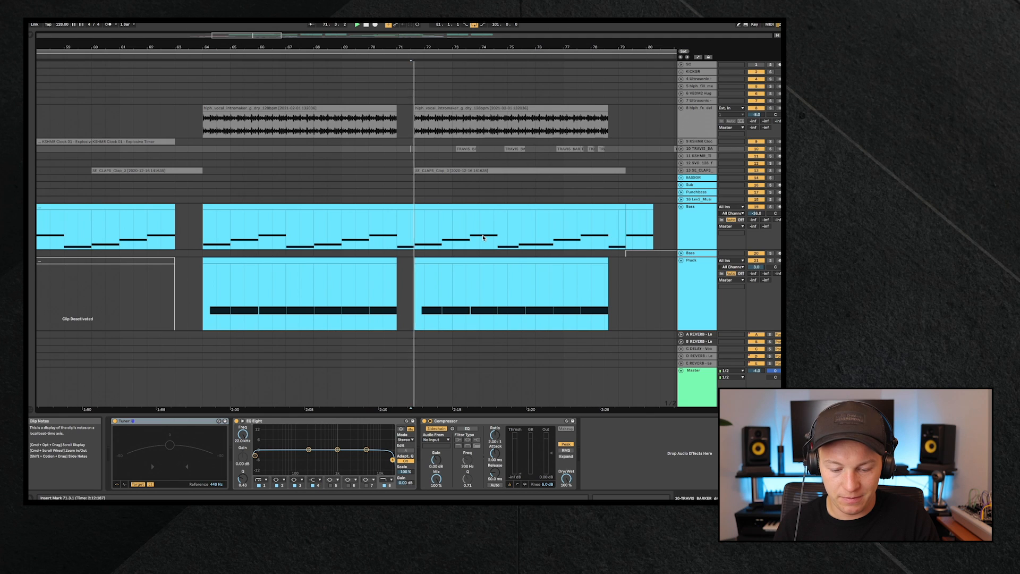
pyautogui.scroll(-5, 485, 250)
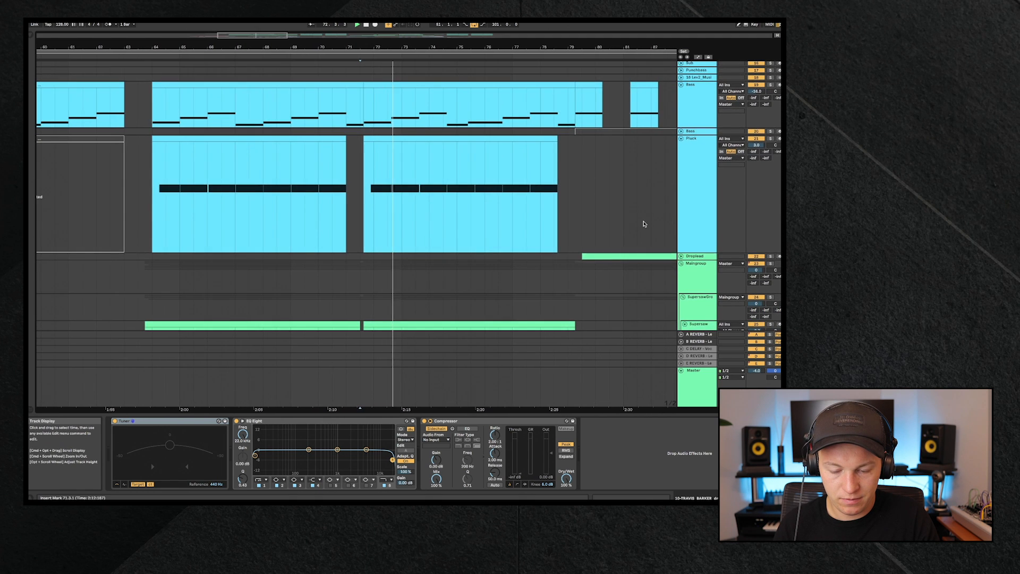
pyautogui.scroll(-2, 644, 224)
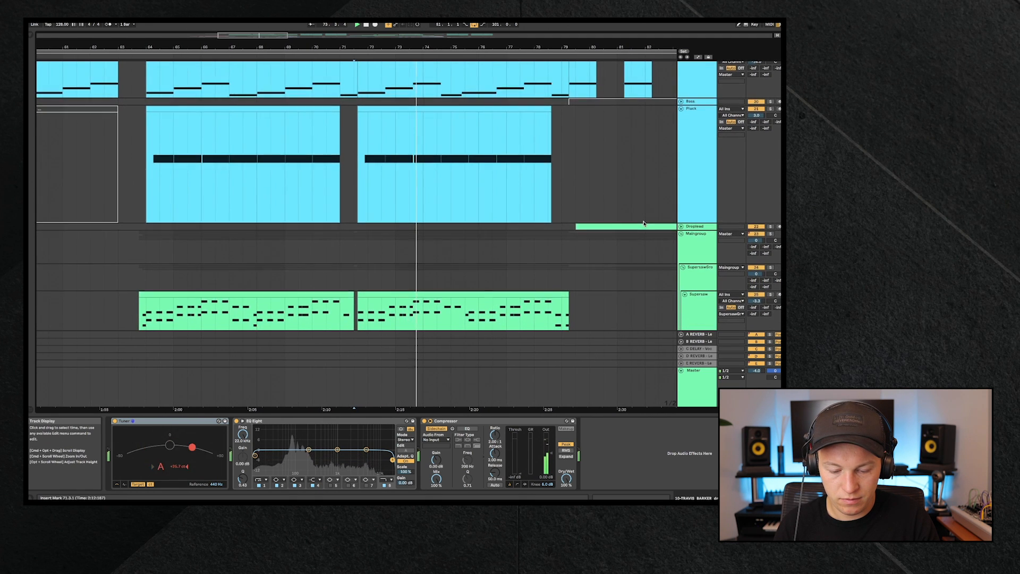
pyautogui.scroll(-6, 644, 224)
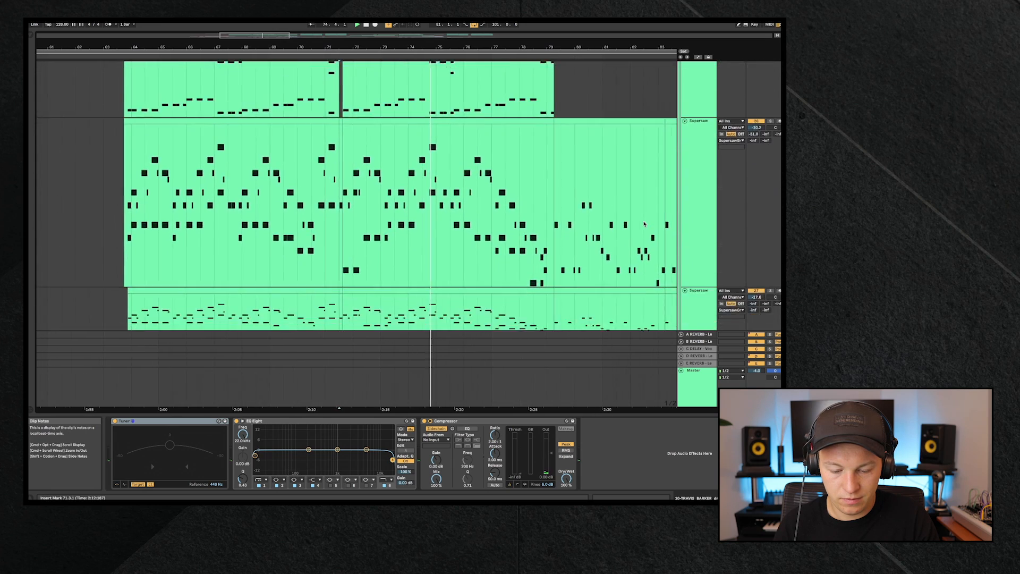
pyautogui.scroll(-10, 644, 224)
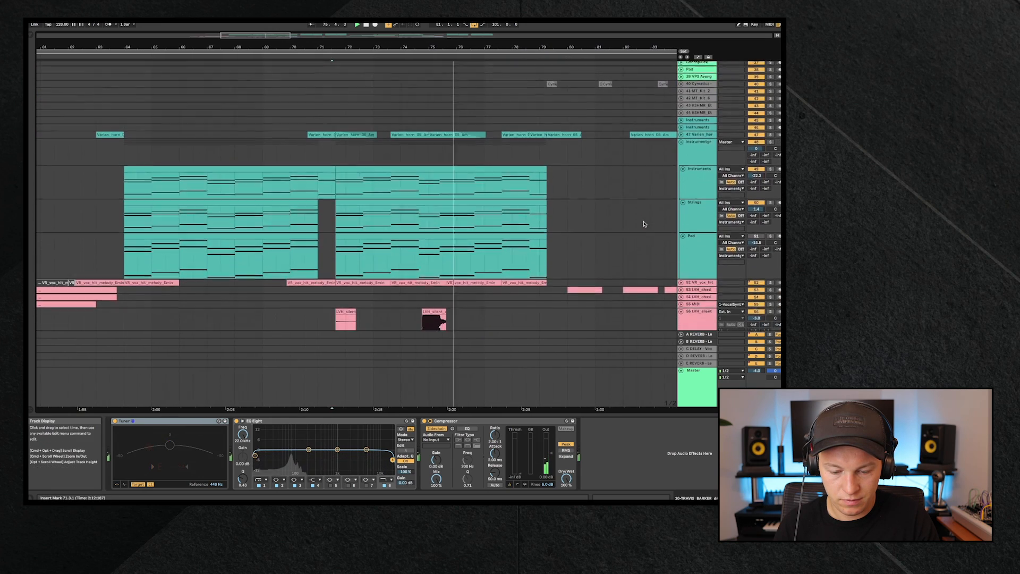
pyautogui.scroll(-8, 641, 220)
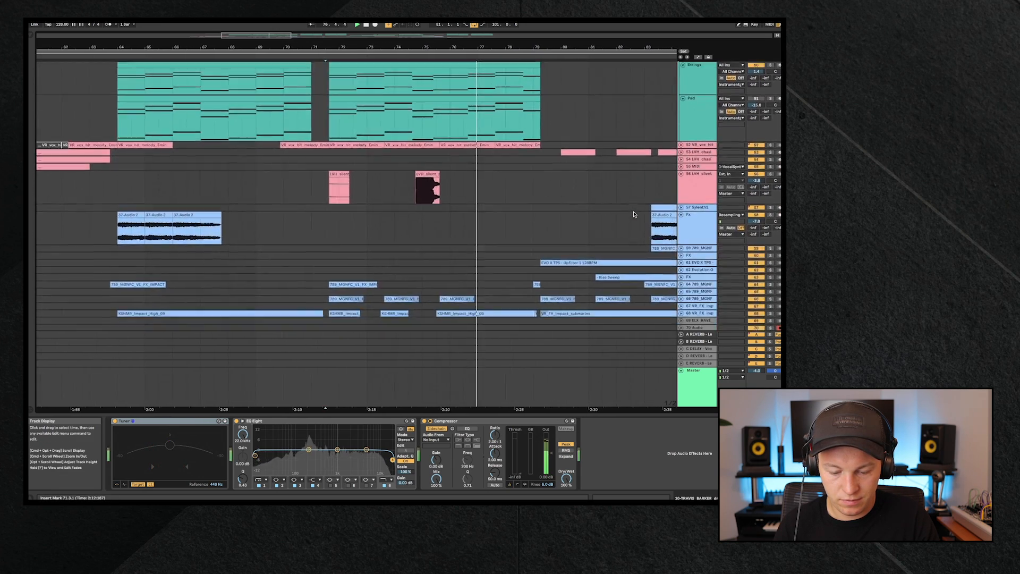
pyautogui.scroll(-2, 633, 214)
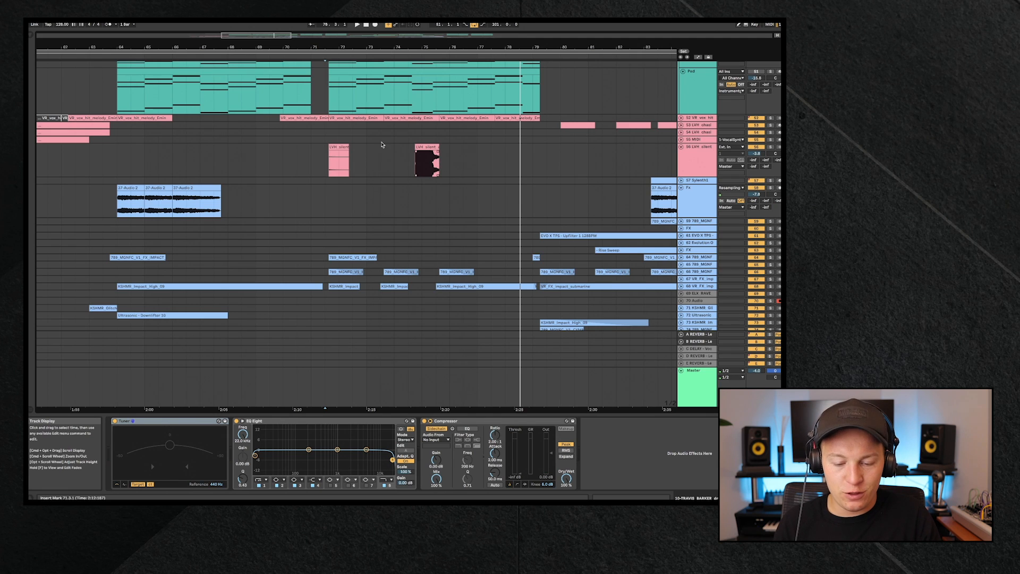
# Solo and play the VR_vox_hit melody clip at the start of the second half, and open its sample in the clip view
pyautogui.moveTo(330, 118); pyautogui.dragTo(384, 118)
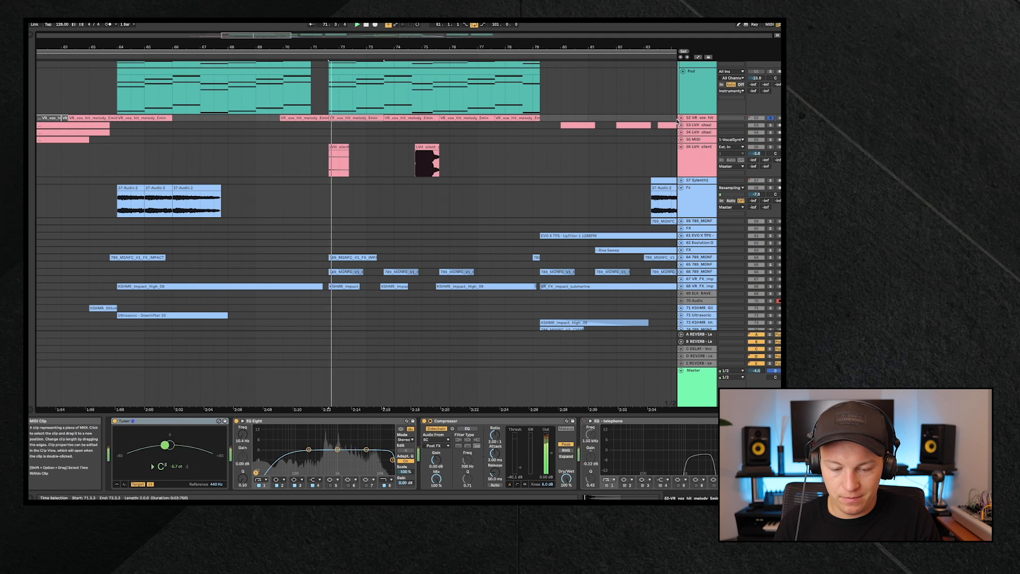
pyautogui.doubleClick(346, 118)
pyautogui.press('space')
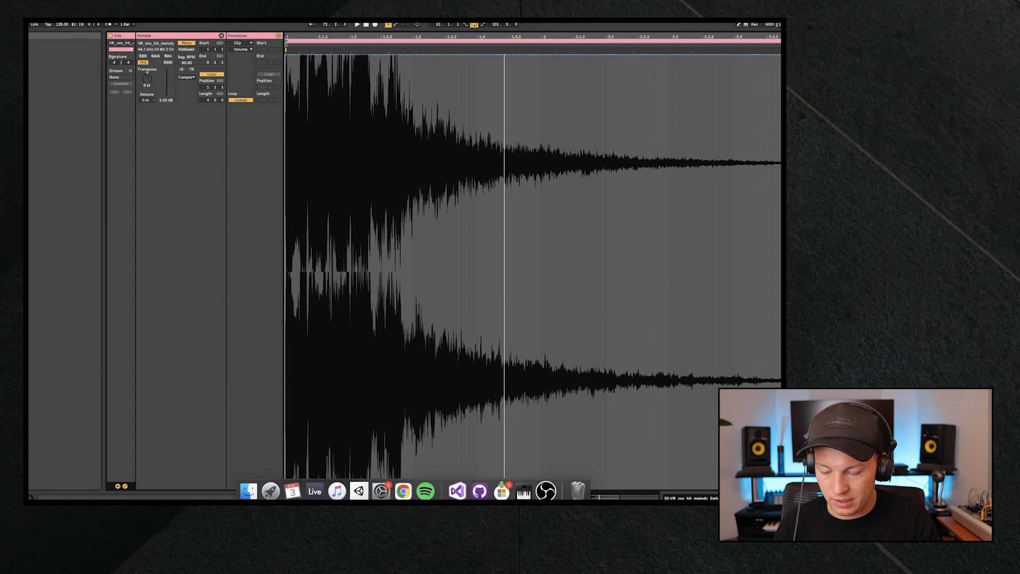
# Leave the sample's clip view and select the LVH_chasing_stars vocal chop track at the break to show its sliced sample
pyautogui.click(691, 498)
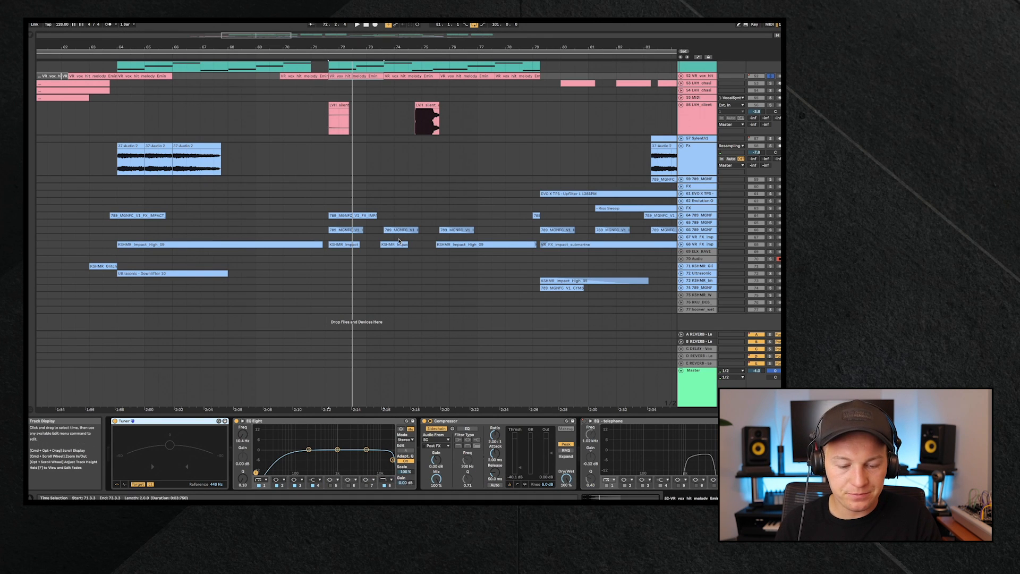
pyautogui.hscroll(-10, 399, 241)
pyautogui.scroll(5, 399, 242)
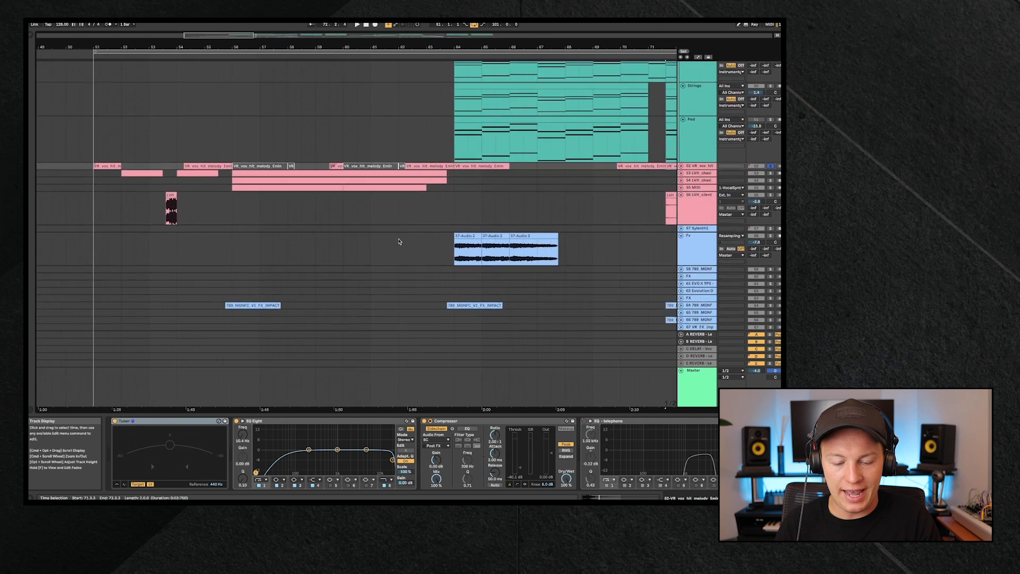
pyautogui.scroll(2, 399, 241)
pyautogui.hscroll(-1, 399, 241)
pyautogui.click(318, 227)
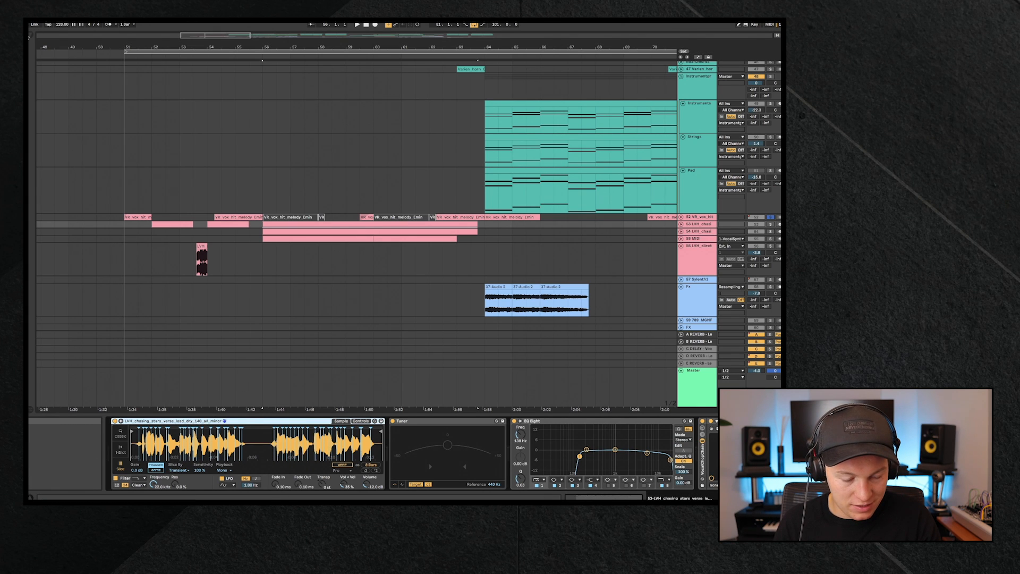
# Search the Splice folder for "chasing stars" and expand the Lush Vocal Hooks pack down to the dry verse lead sample
pyautogui.click(30, 38)
pyautogui.click(42, 196)
pyautogui.write('chasing stars')
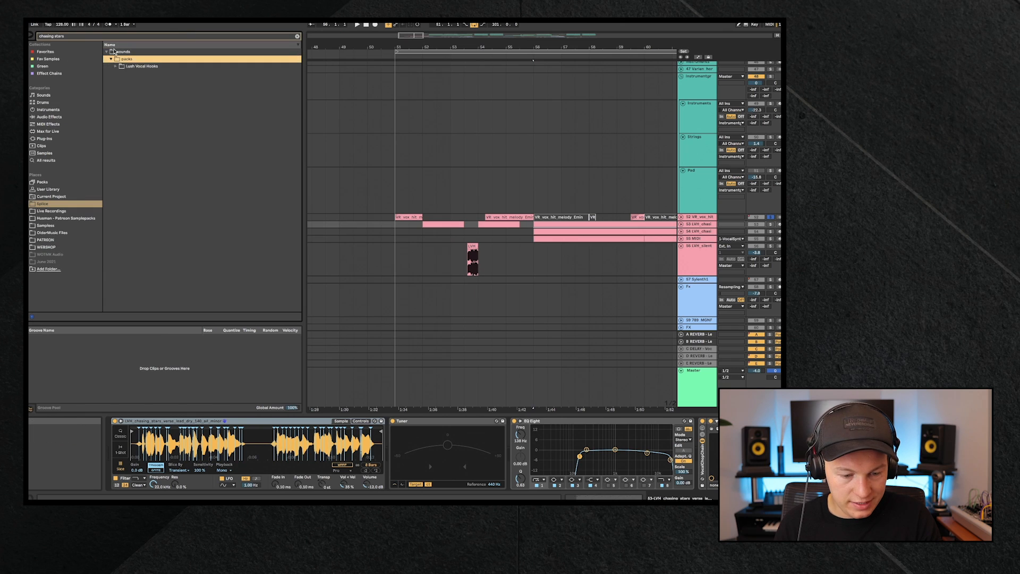
pyautogui.press('Down')
pyautogui.press('Right')
pyautogui.press('Down')
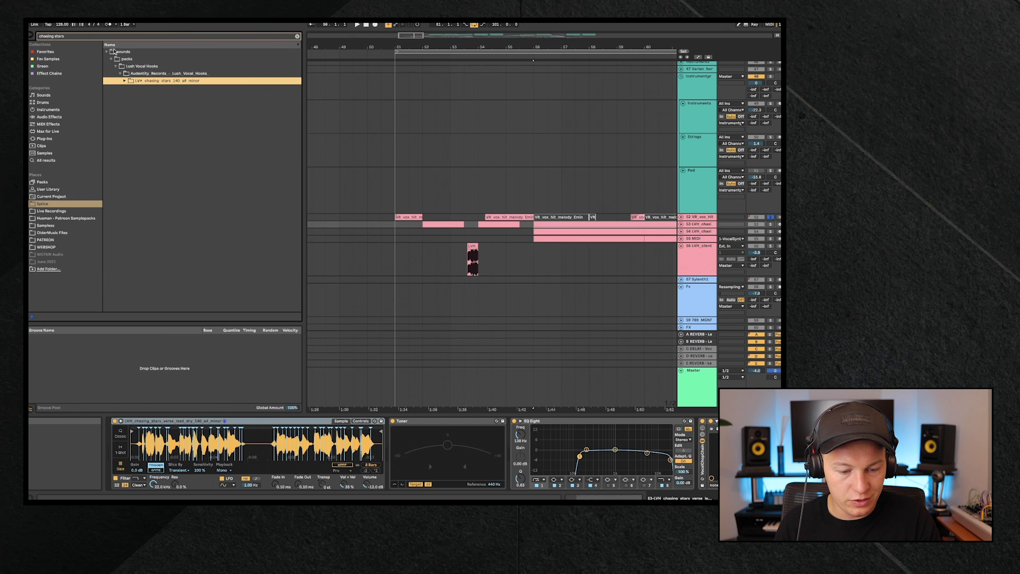
pyautogui.press('Right')
pyautogui.press('Down')
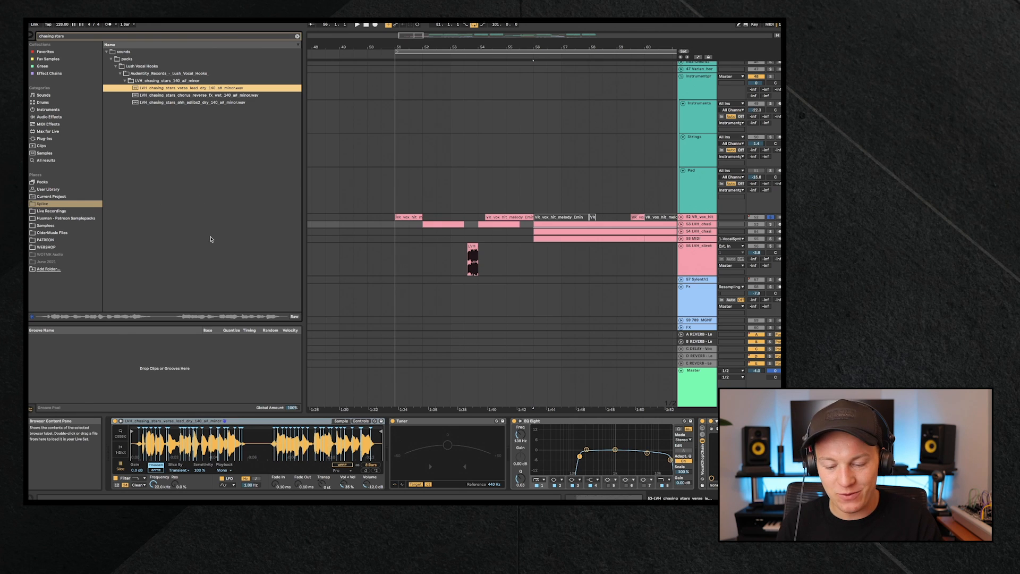
# Play the soloed first chasing stars chop track from bar 56 with its MIDI notes on view, and return to its devices
pyautogui.click(437, 232)
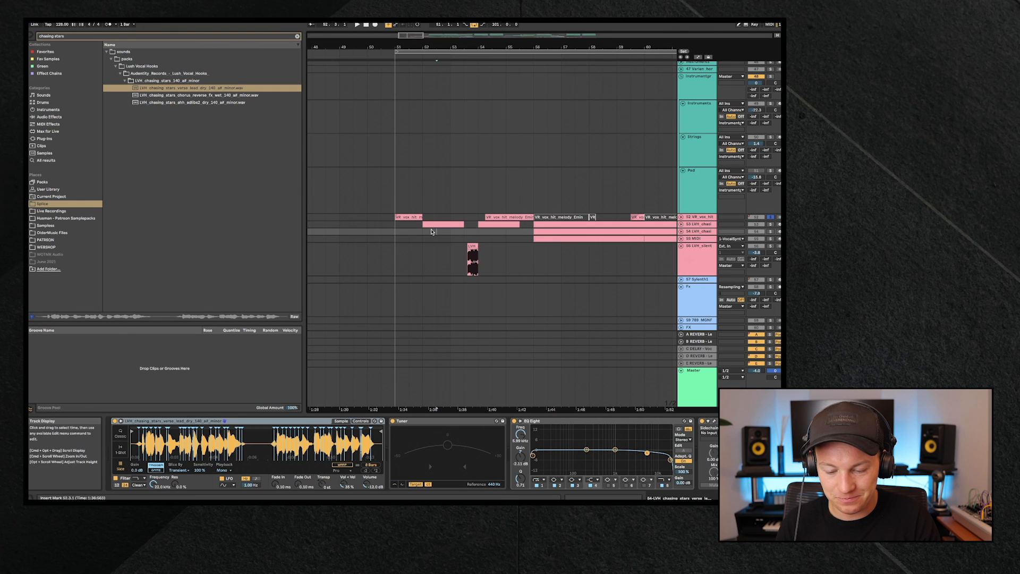
pyautogui.click(558, 223)
pyautogui.press('space')
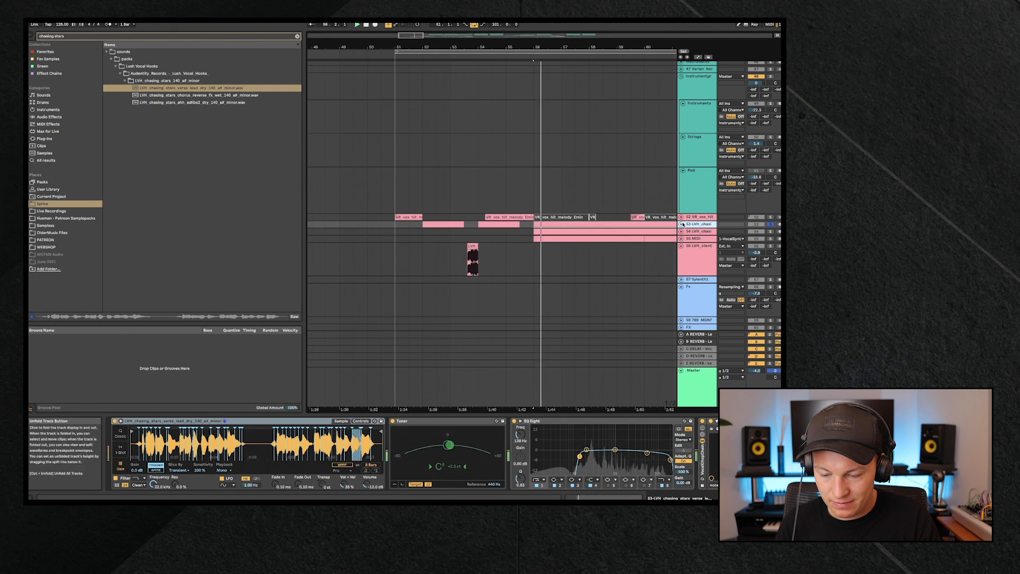
pyautogui.click(683, 224)
pyautogui.hscroll(5, 520, 242)
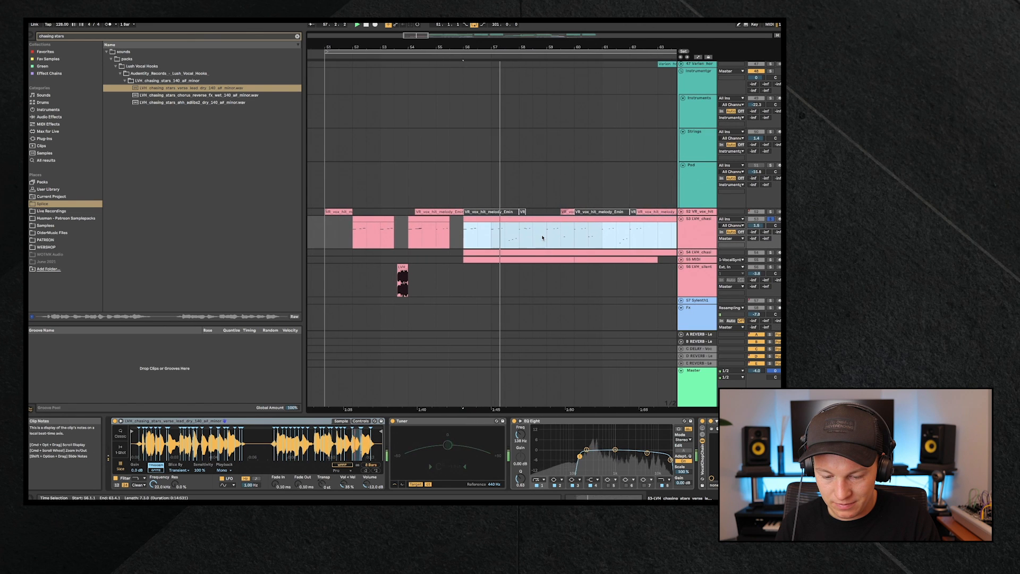
pyautogui.hscroll(1, 543, 238)
pyautogui.doubleClick(513, 219)
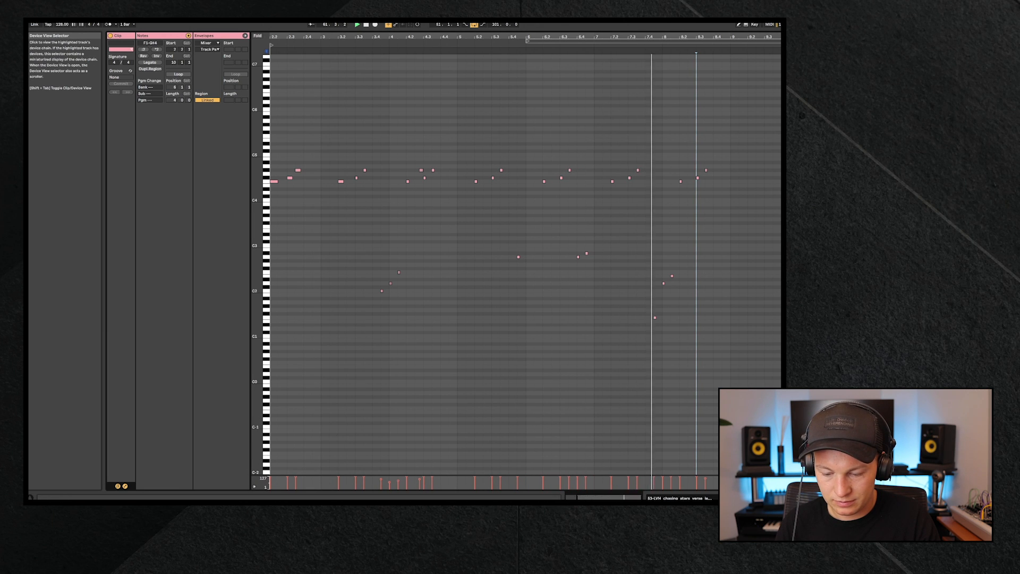
pyautogui.click(680, 498)
pyautogui.press('space')
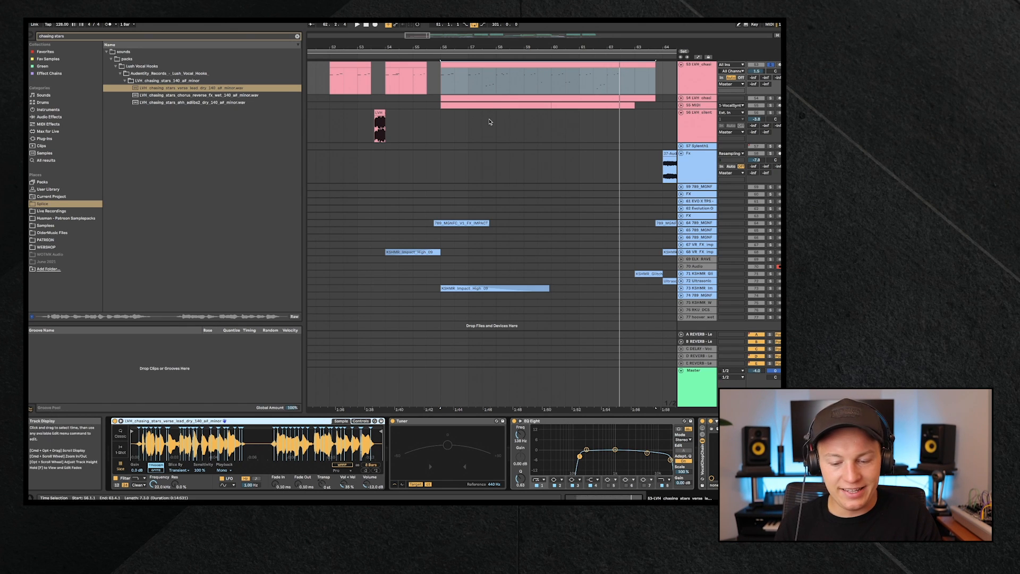
# Unfold and solo the second chasing stars chop track (54), and play its clip from bar 56
pyautogui.scroll(1, 611, 144)
pyautogui.click(682, 116)
pyautogui.click(682, 115)
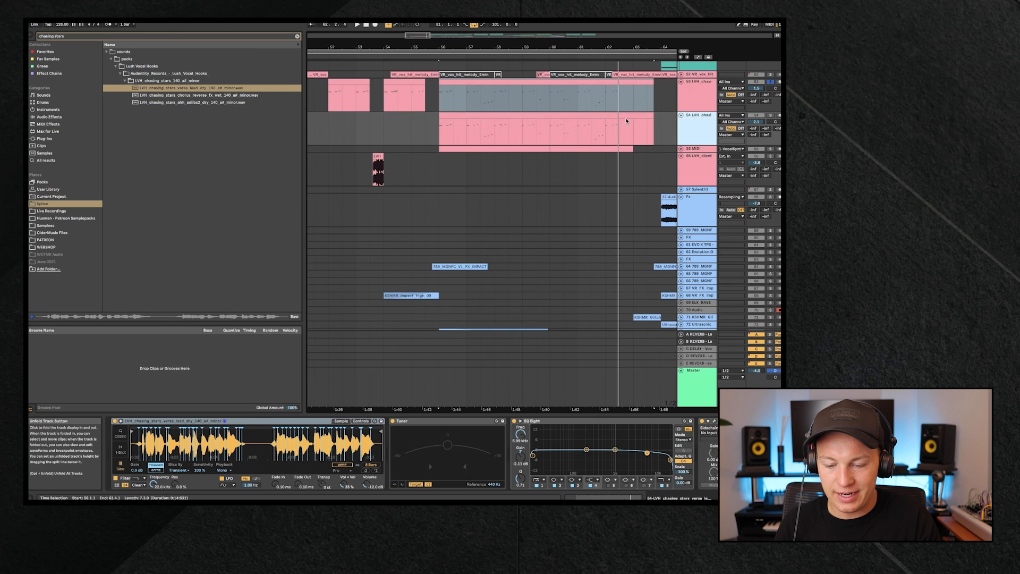
pyautogui.click(771, 115)
pyautogui.press('space')
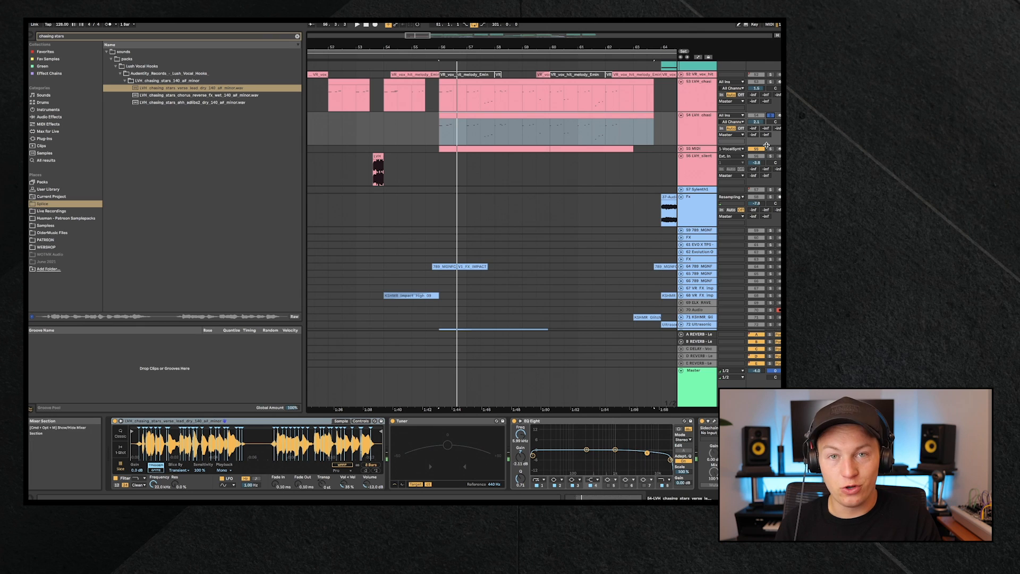
# Unfold the MIDI chord track feeding VocalSynth, select its first four bars, and play them with track 54 soloed
pyautogui.click(682, 149)
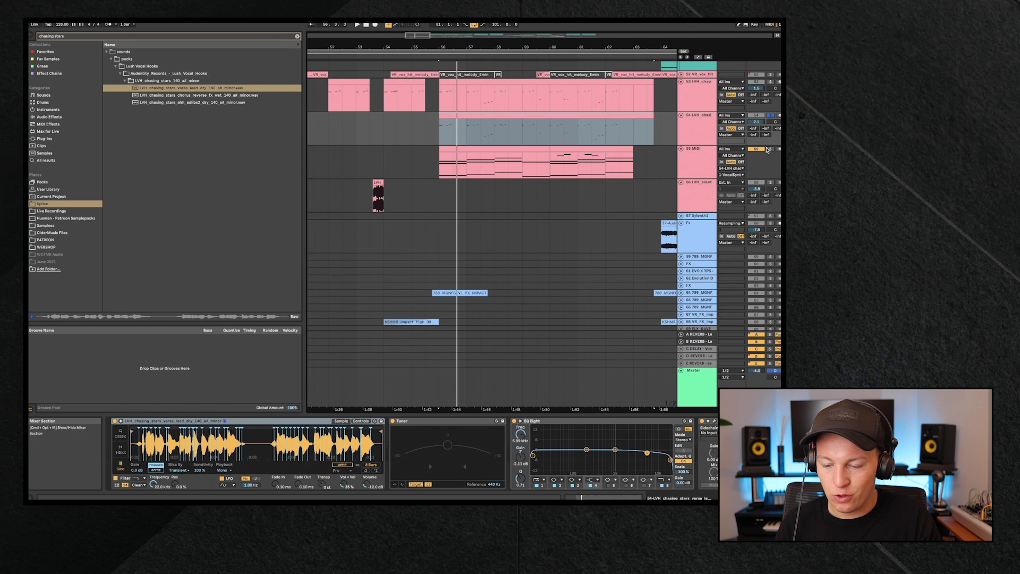
pyautogui.click(701, 134)
pyautogui.click(702, 153)
pyautogui.click(771, 149)
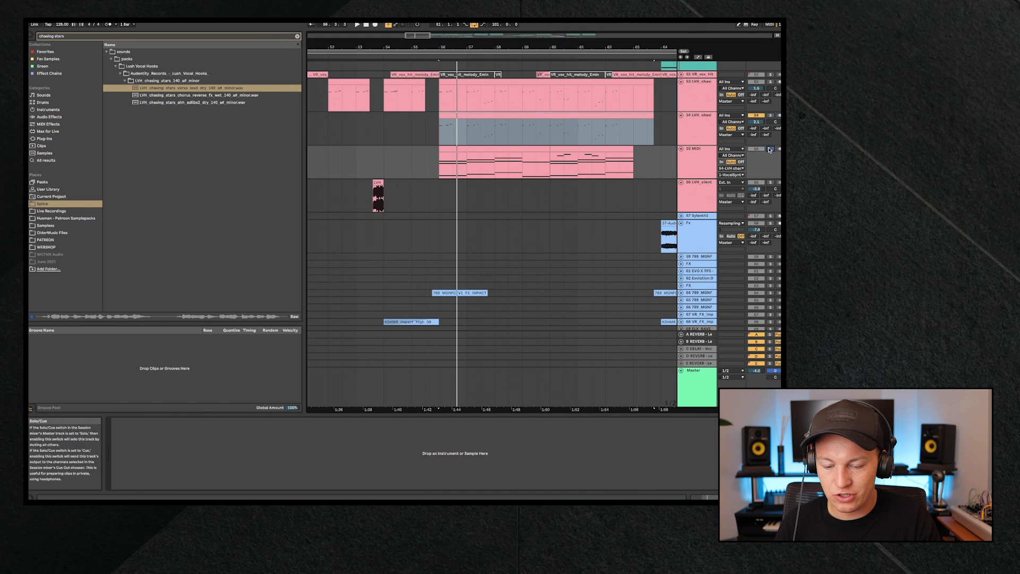
pyautogui.click(532, 150)
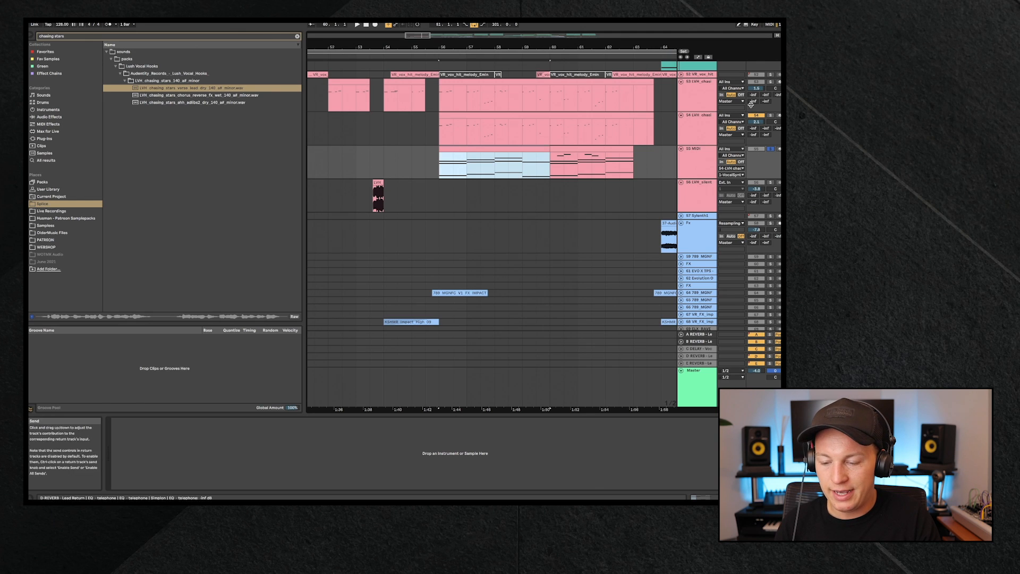
pyautogui.click(770, 115)
pyautogui.press('space')
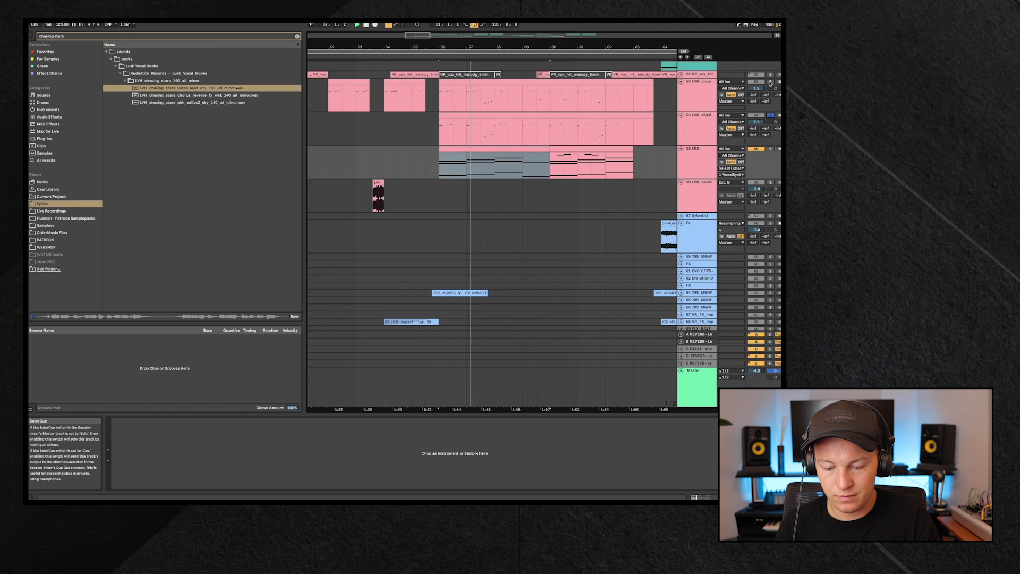
# Add the first chasing stars chop track (53) to the solo, and play both vocal chop layers together
pyautogui.keyDown('super'); pyautogui.click(771, 83); pyautogui.keyUp('super')
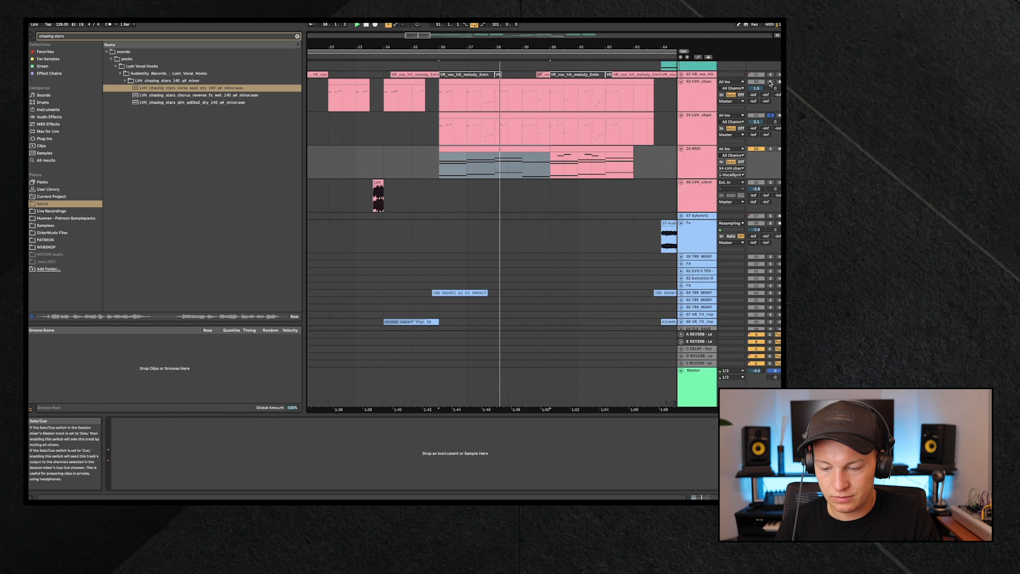
pyautogui.scroll(3, 524, 212)
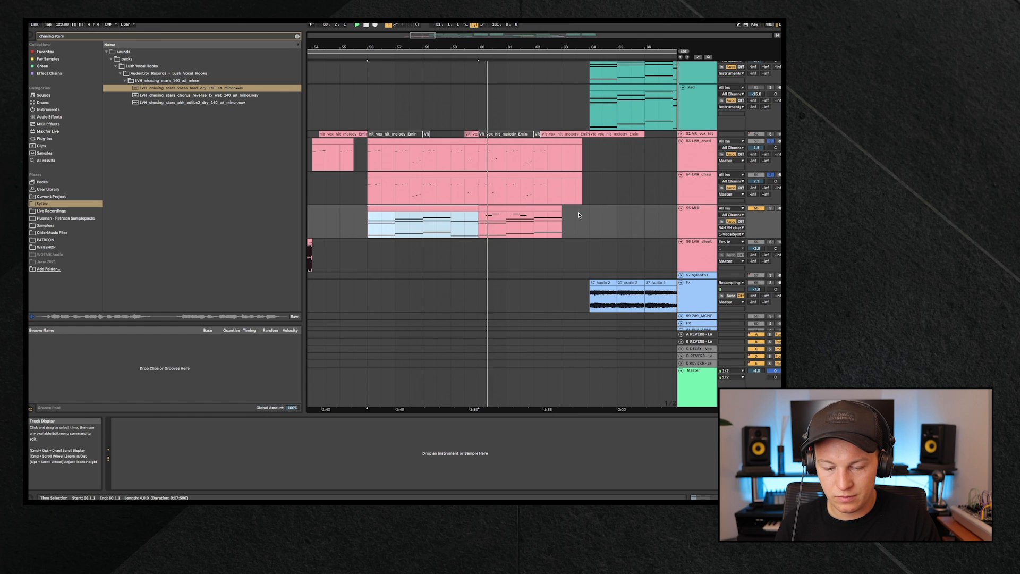
pyautogui.hscroll(-3, 580, 215)
pyautogui.scroll(2, 578, 213)
pyautogui.scroll(1, 578, 213)
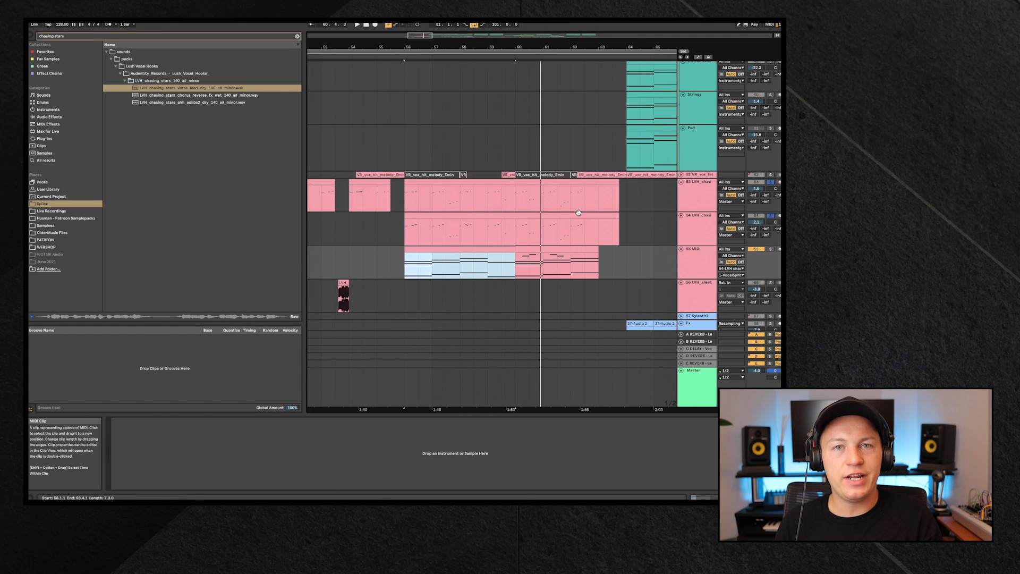
# Unfold the Breaksynth track, add it to the soloed vocals, and select its first clip at bar 56
pyautogui.scroll(10, 578, 213)
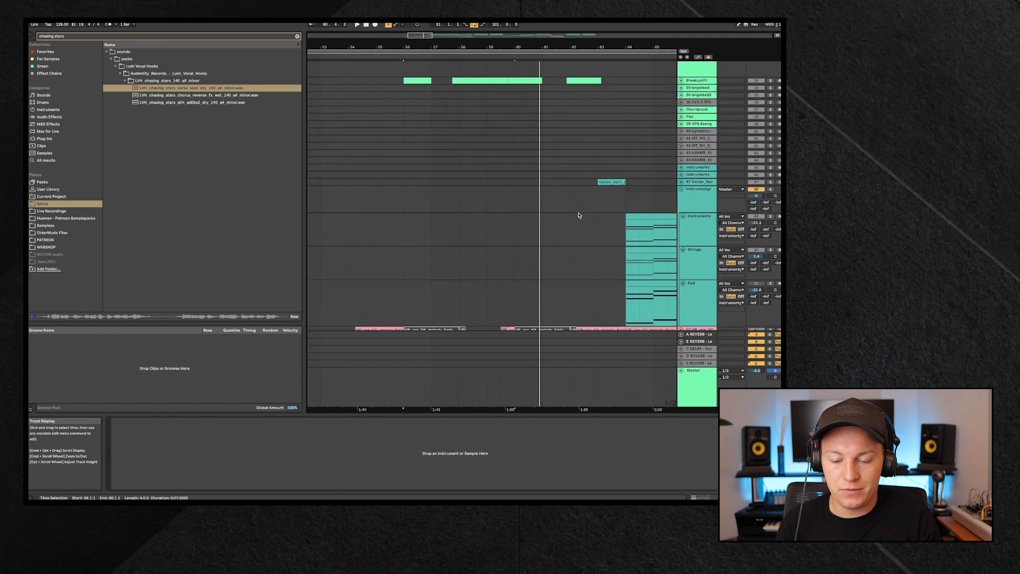
pyautogui.click(684, 243)
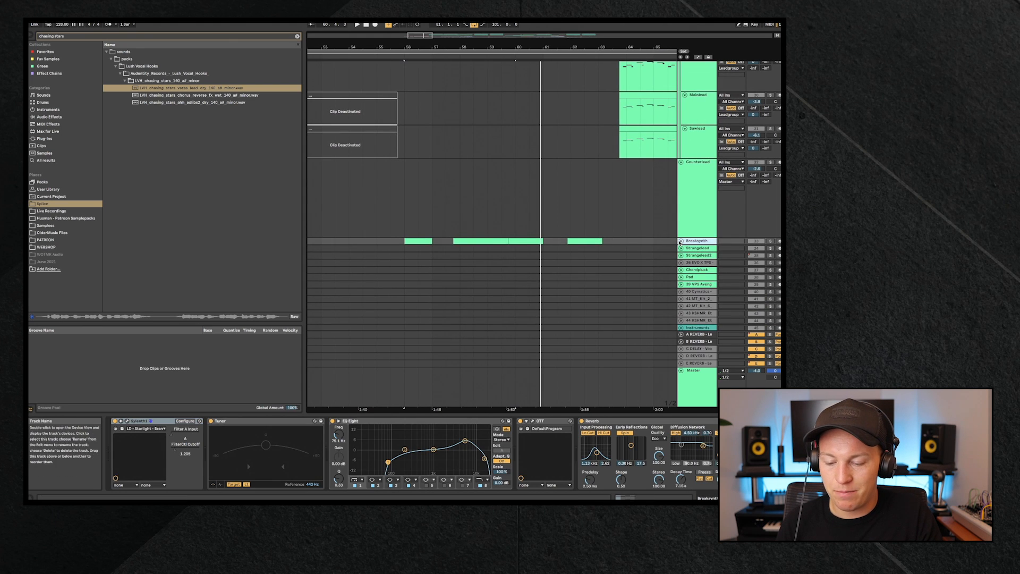
pyautogui.click(681, 241)
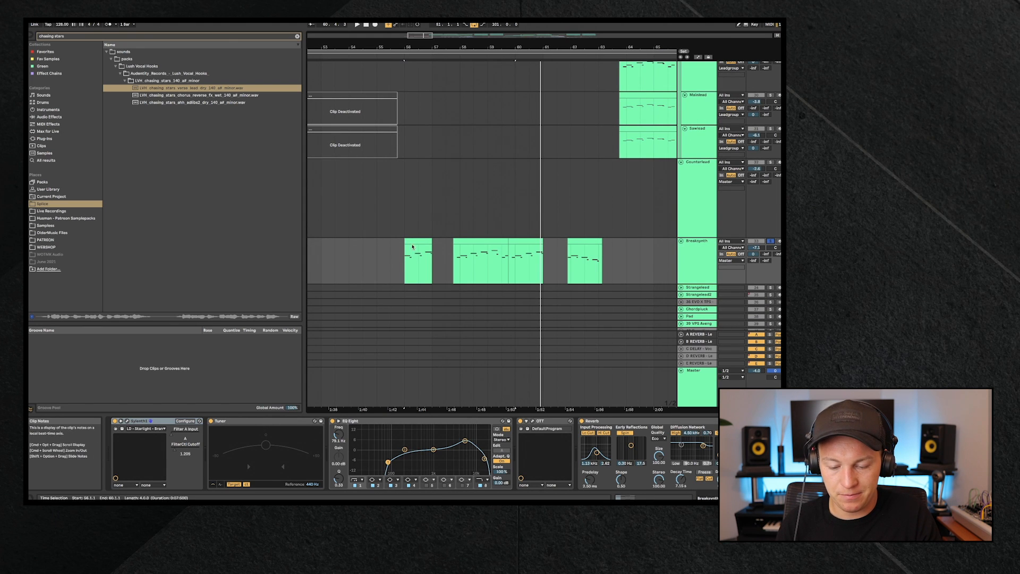
pyautogui.click(420, 261)
# Add the Bass track to the solo, show its devices, and play the break with the synth and vocal chops
pyautogui.scroll(5, 424, 260)
pyautogui.scroll(10, 424, 260)
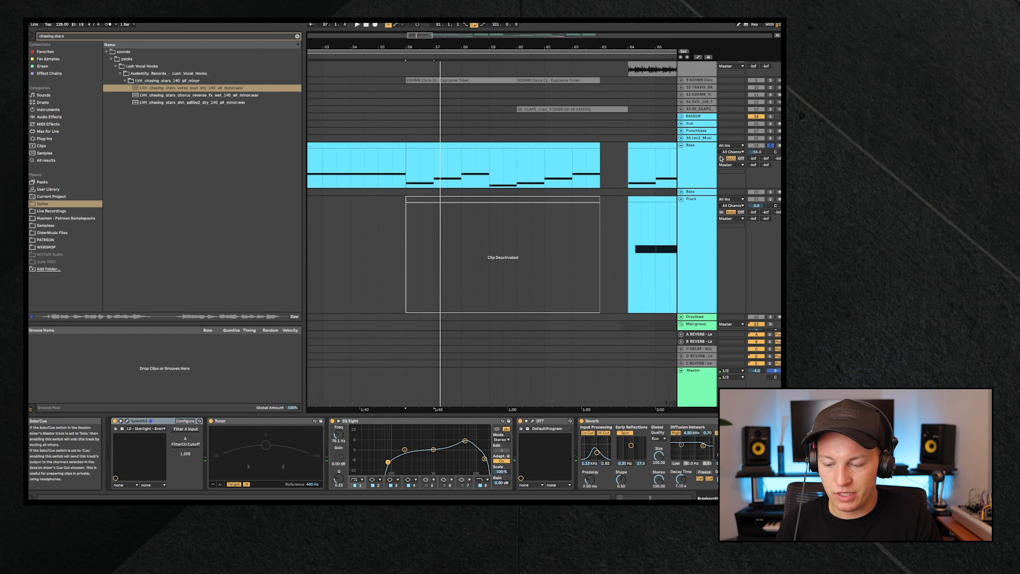
pyautogui.click(721, 158)
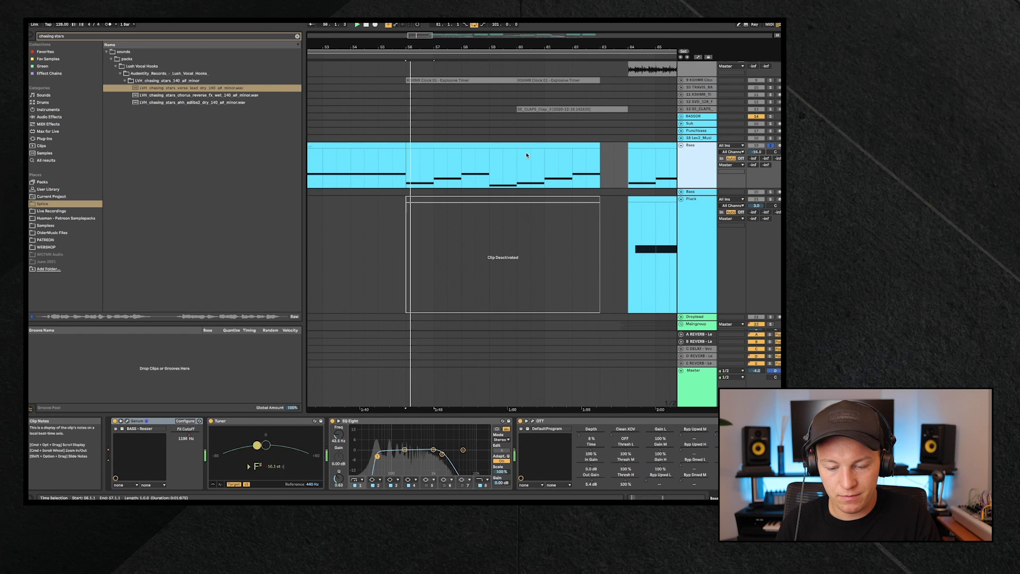
pyautogui.scroll(4, 527, 155)
pyautogui.scroll(-15, 527, 155)
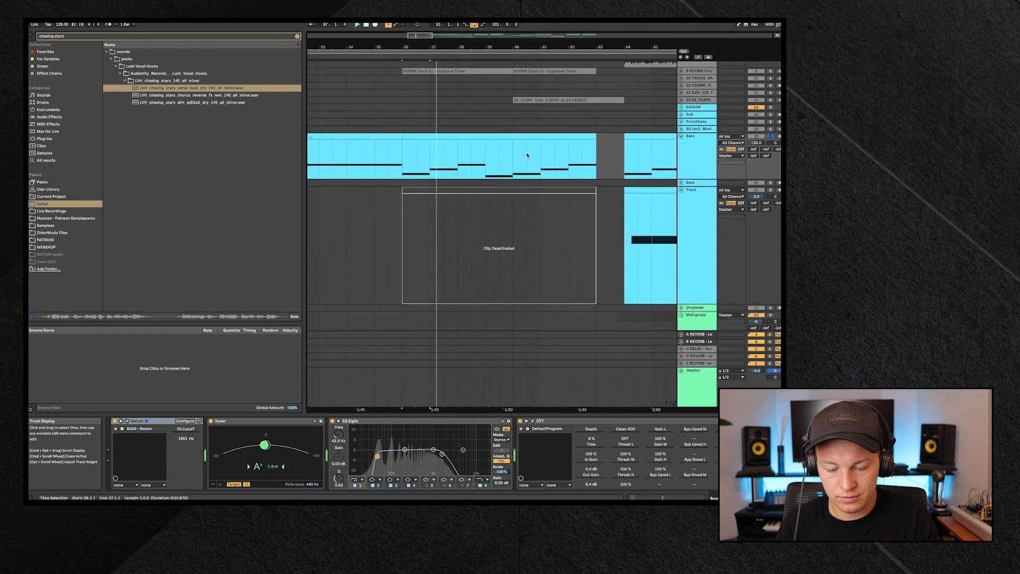
pyautogui.scroll(-2, 527, 155)
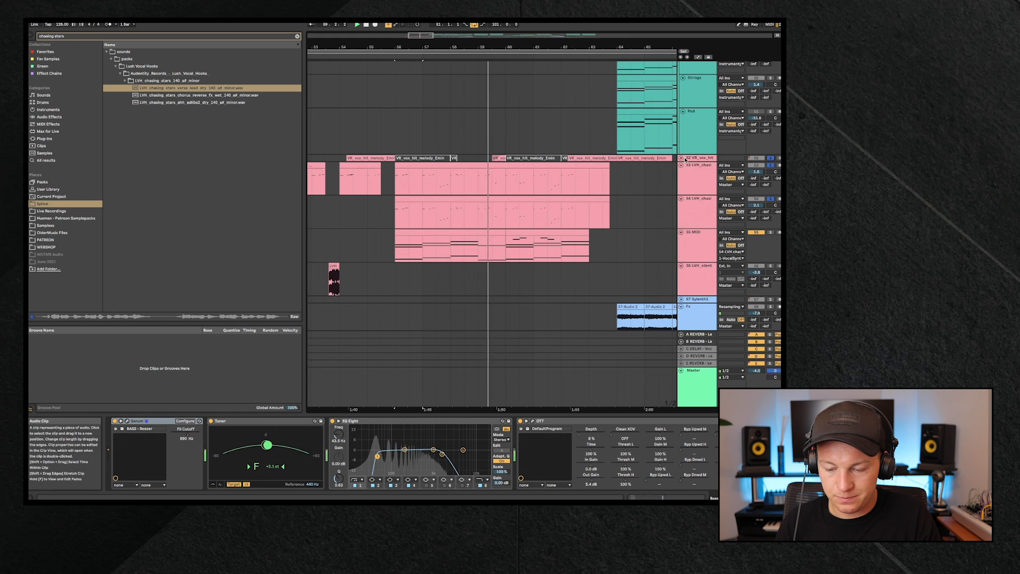
# Unfold the soloed VR_vox_hit track and play the rest of the break with all its layers combined
pyautogui.click(682, 158)
pyautogui.scroll(-8, 546, 231)
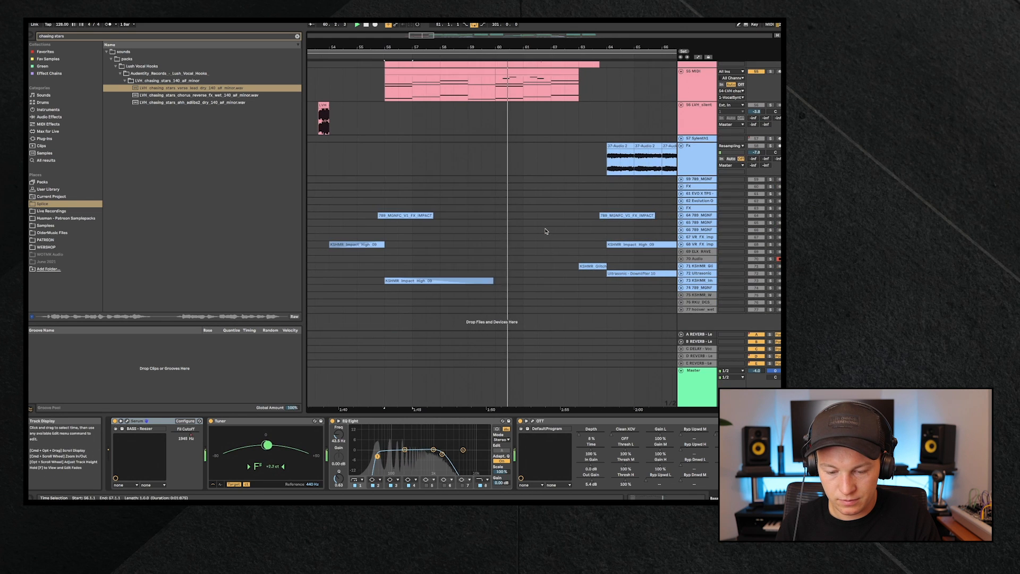
pyautogui.scroll(4, 546, 231)
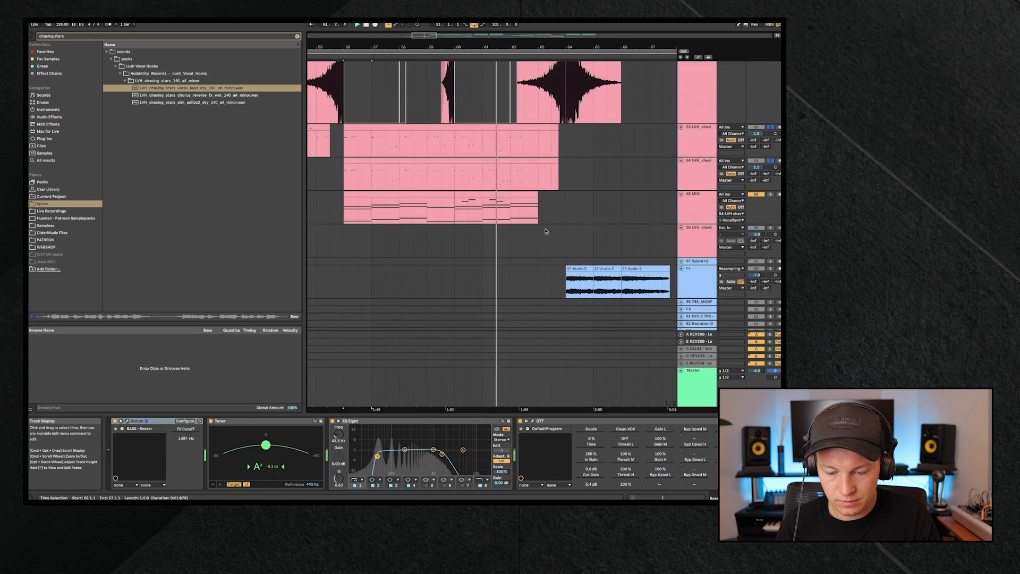
pyautogui.hscroll(-5, 546, 231)
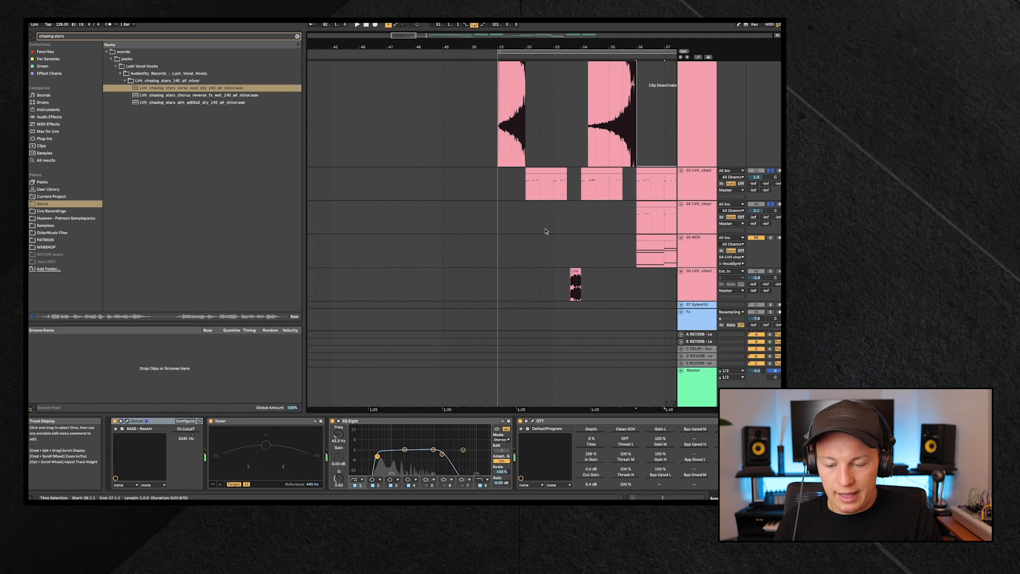
# Play the vocal chops from bar 52, and solo and play the track 56 adlib clip while reviewing its telephone EQ and reverb
pyautogui.click(523, 198)
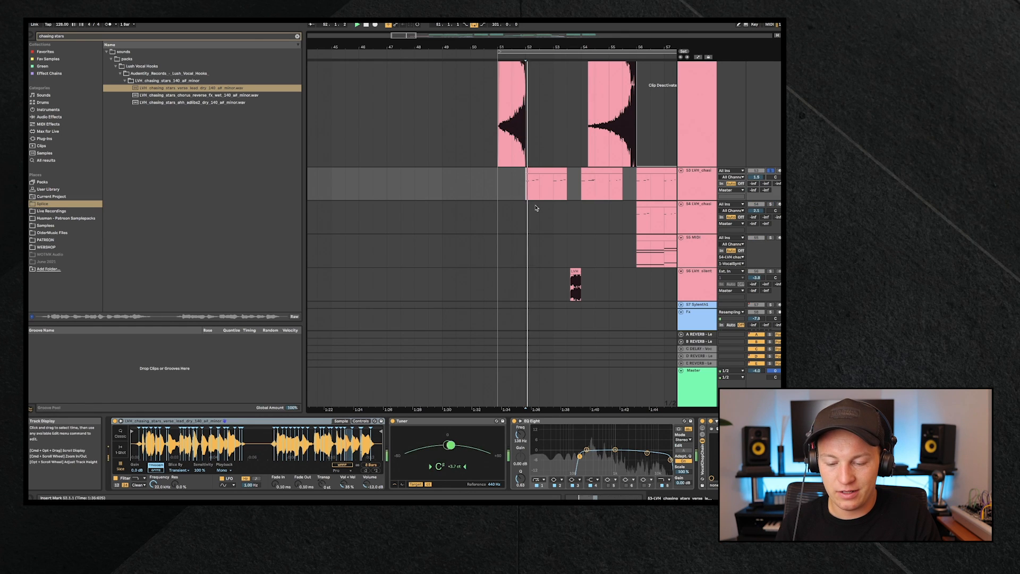
pyautogui.click(574, 273)
pyautogui.click(584, 421)
pyautogui.hscroll(5, 581, 437)
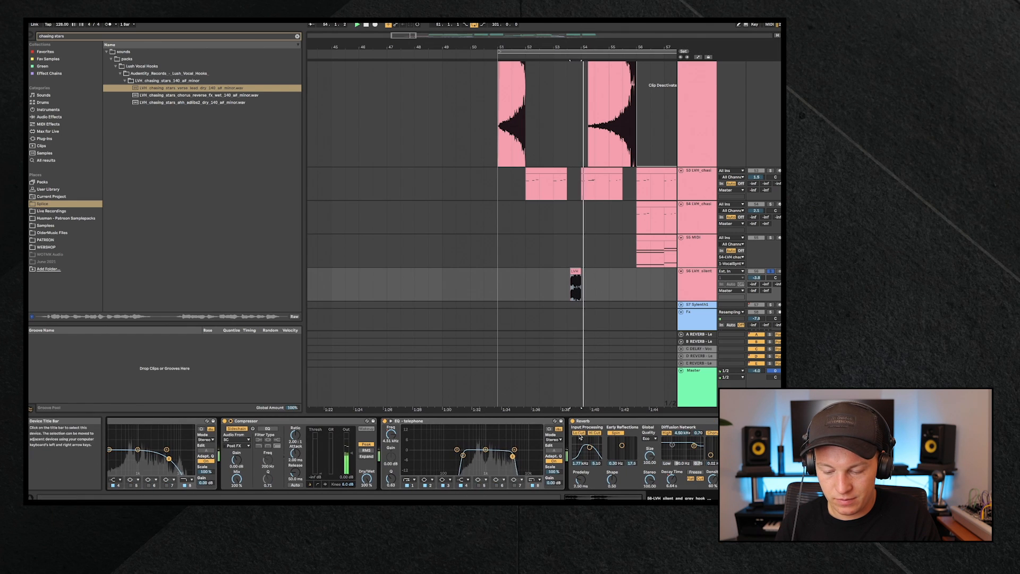
pyautogui.press('space')
pyautogui.press('space')
pyautogui.press('space')
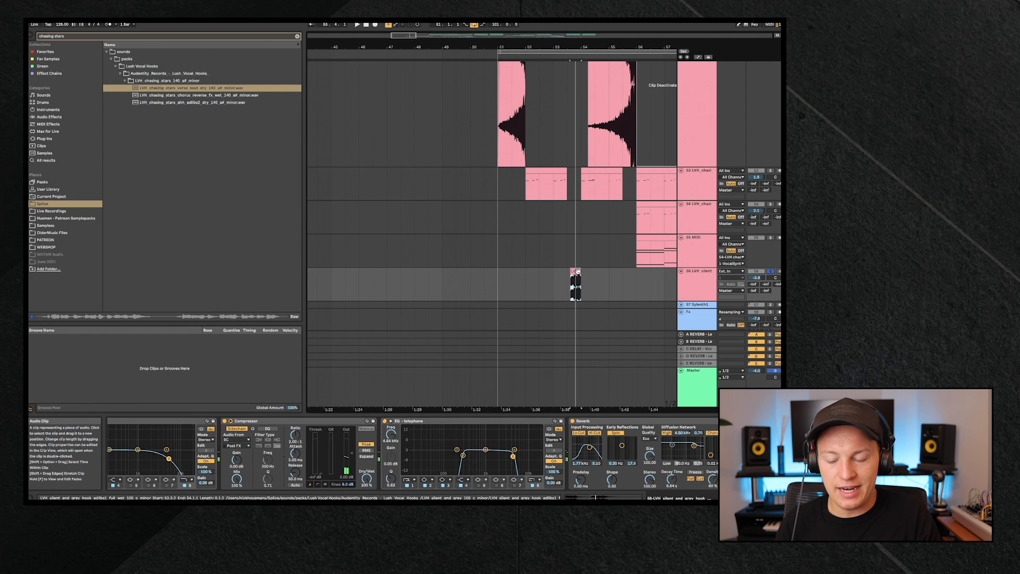
# Select the track 56 adlib clip at bar 74 in the second half of the drop
pyautogui.hscroll(10, 577, 274)
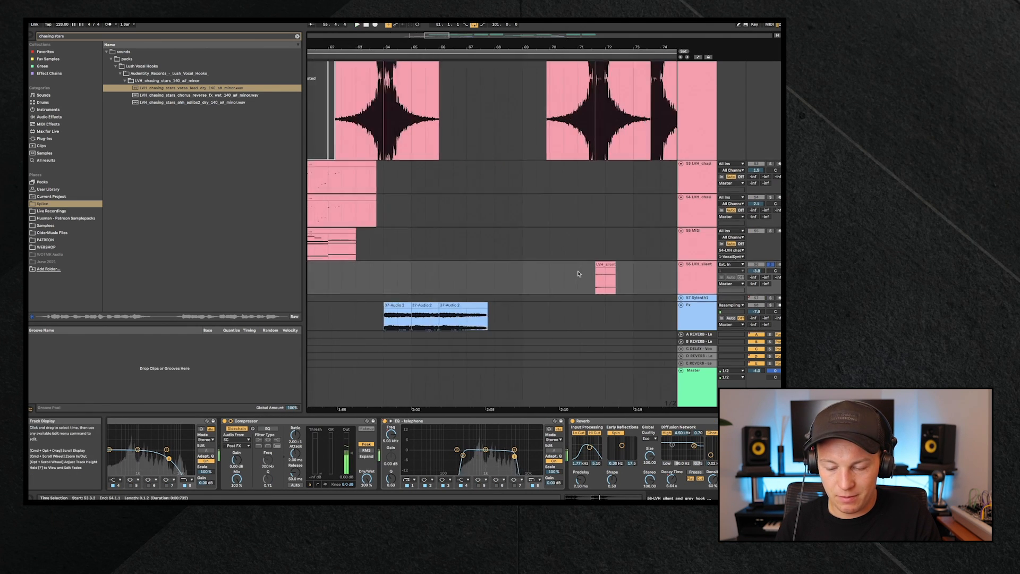
pyautogui.click(508, 284)
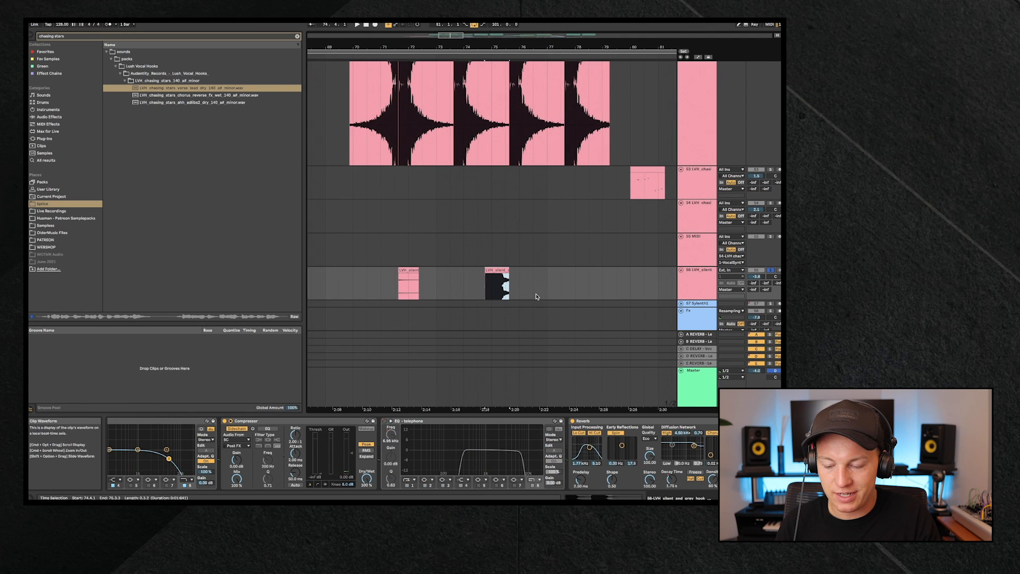
# Play the track 56 adlib clip at bar 74, inspect its transposition envelope in the enlarged clip view, and replay it in the arrangement
pyautogui.press('space')
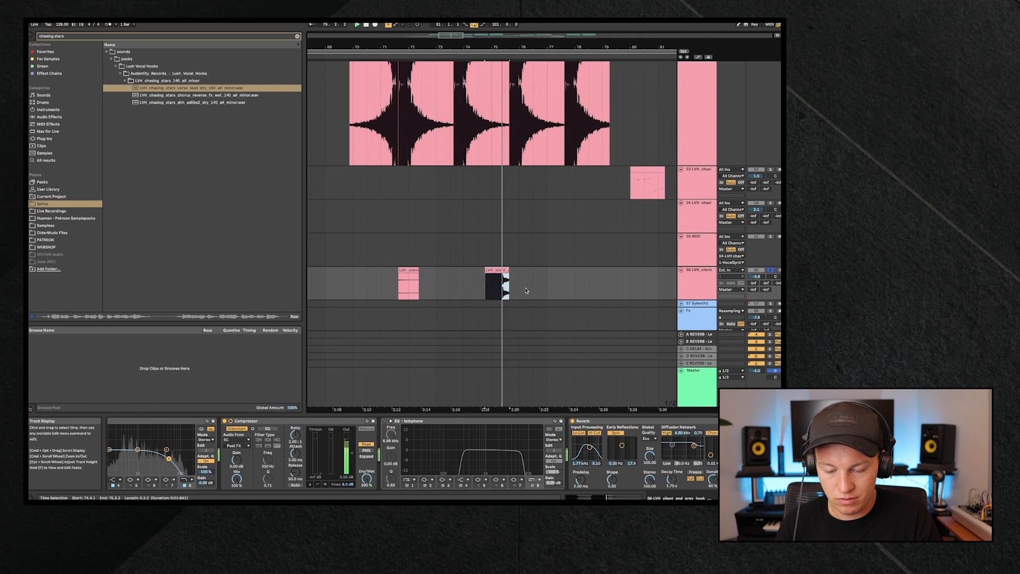
pyautogui.press('space')
pyautogui.doubleClick(501, 270)
pyautogui.click(242, 49)
pyautogui.click(244, 51)
pyautogui.click(244, 50)
pyautogui.click(242, 63)
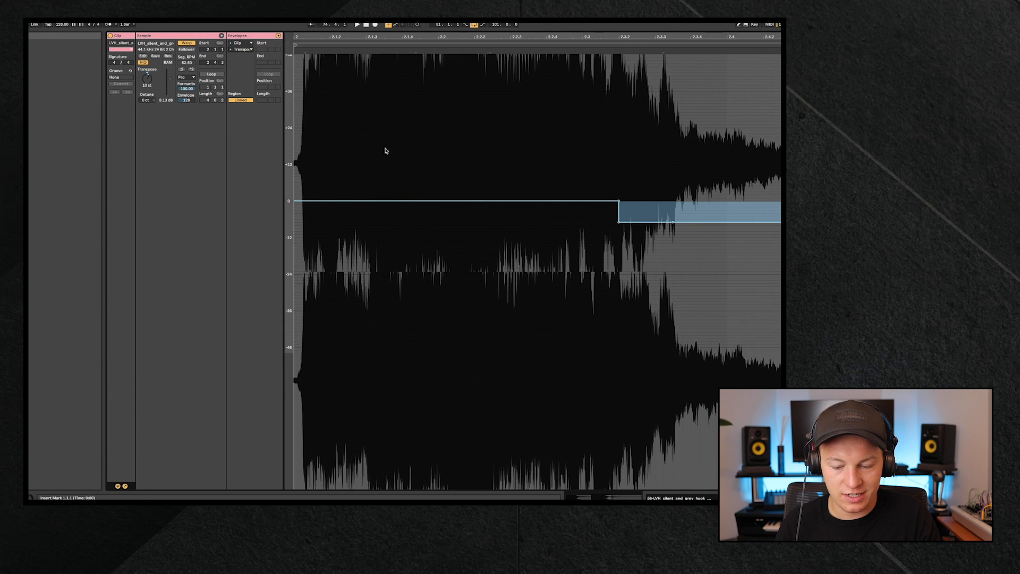
pyautogui.hscroll(3, 417, 175)
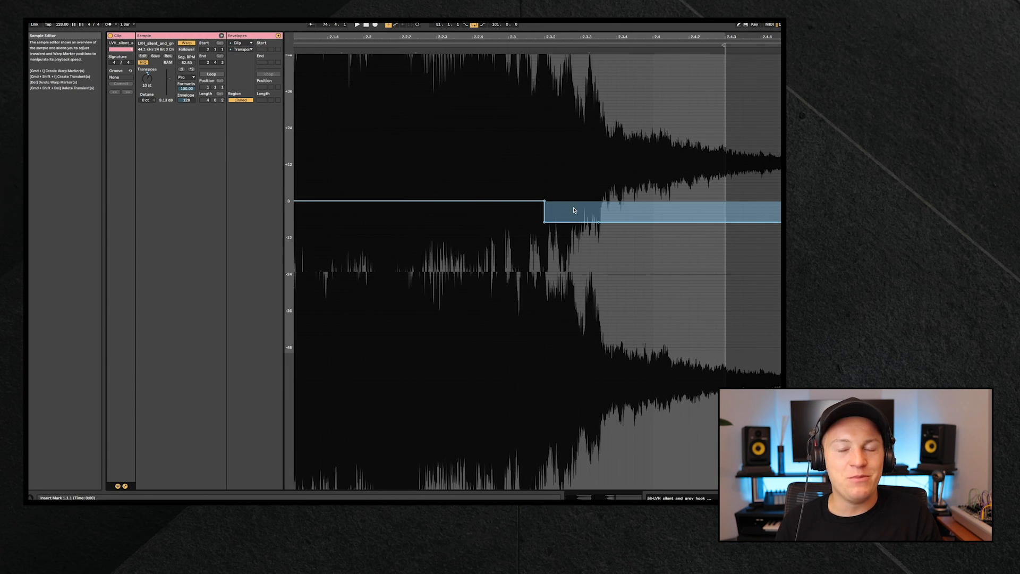
pyautogui.hotkey('shift', 'Tab')
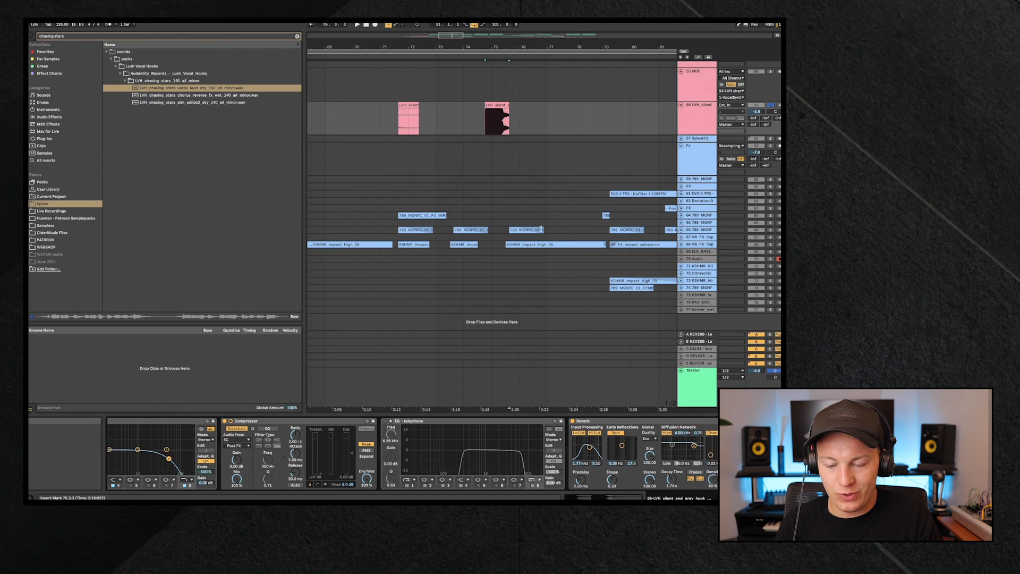
pyautogui.press('space')
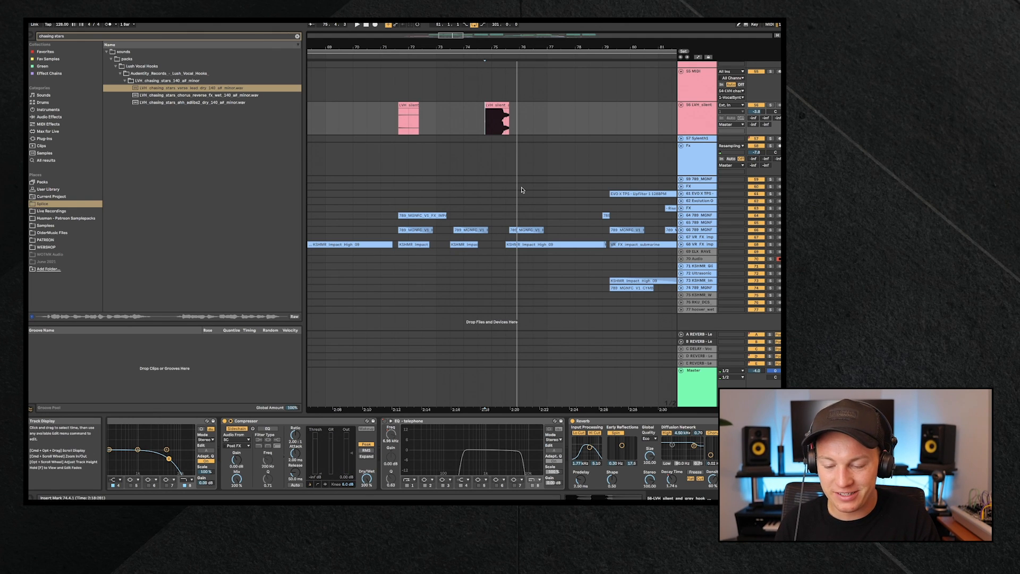
# Solo the Spire Supersaw track and play its part from bar 87
pyautogui.scroll(10, 521, 190)
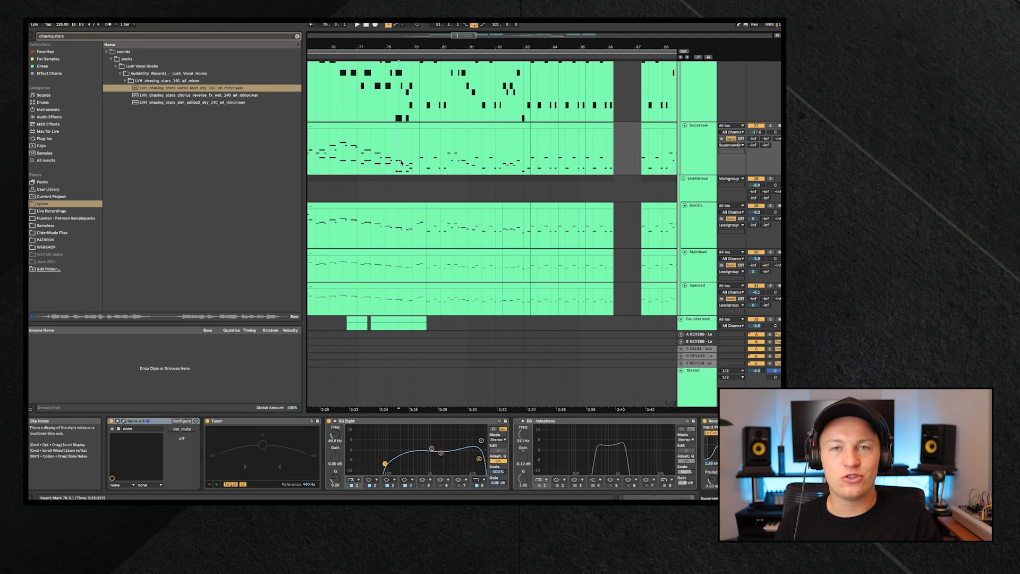
pyautogui.moveTo(649, 187); pyautogui.dragTo(562, 208)
pyautogui.click(551, 179)
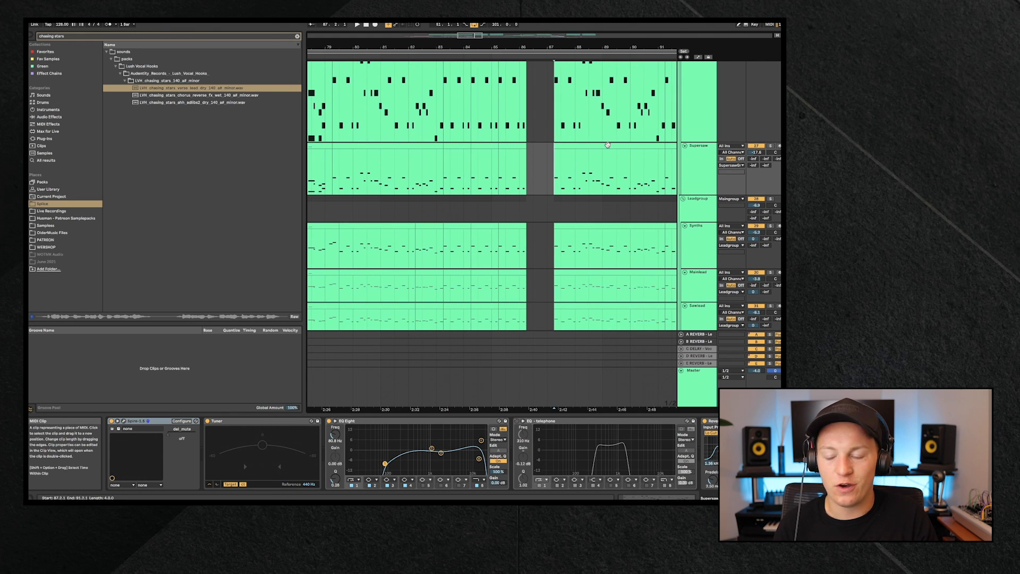
pyautogui.press('space')
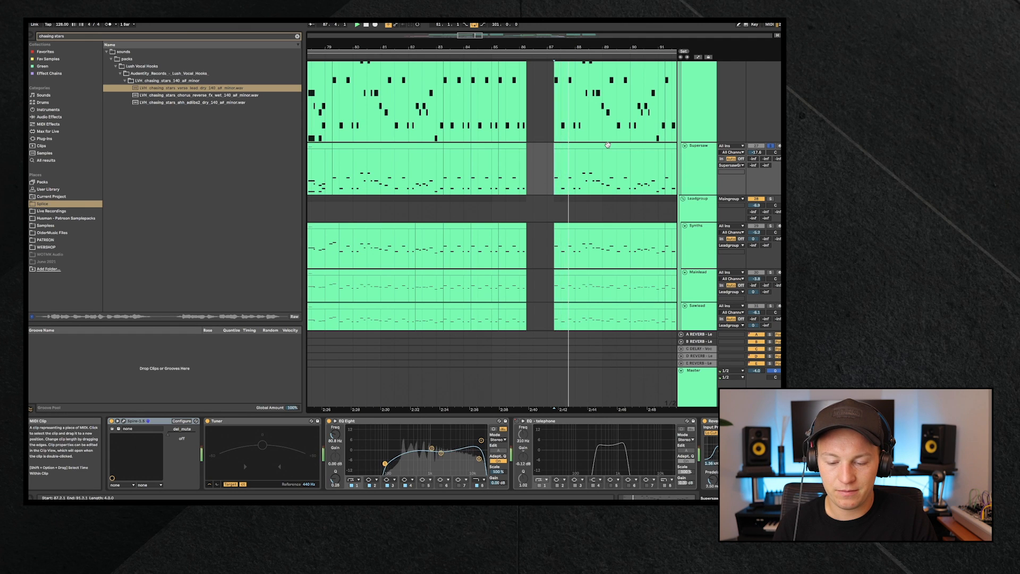
pyautogui.scroll(3, 572, 137)
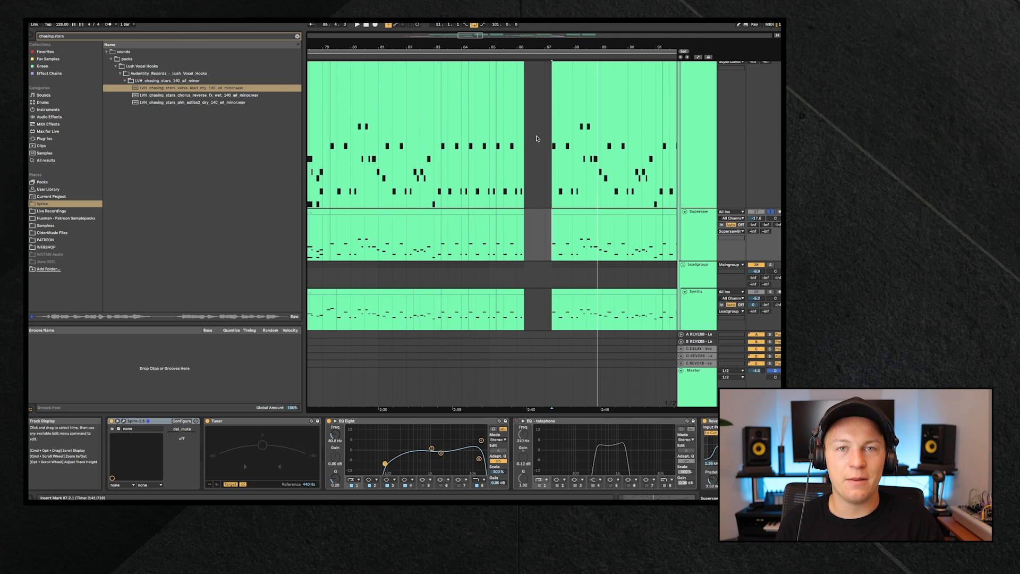
# Select bar 78.3 on the Sylenth1 Supersaw track and play the arrangement from there with all tracks unsoloed
pyautogui.hscroll(-5, 456, 166)
pyautogui.scroll(3, 456, 166)
pyautogui.click(396, 167)
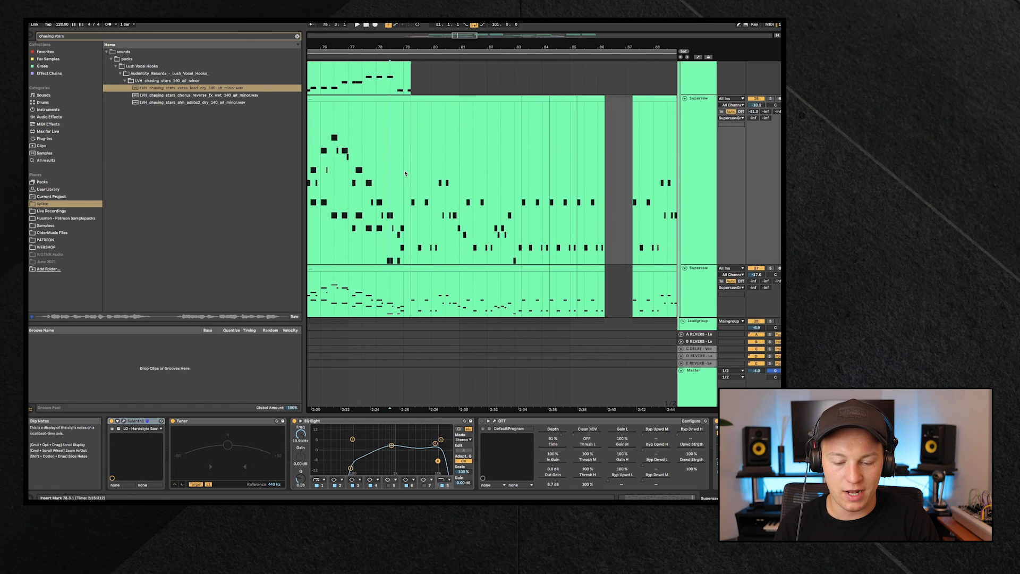
pyautogui.press('space')
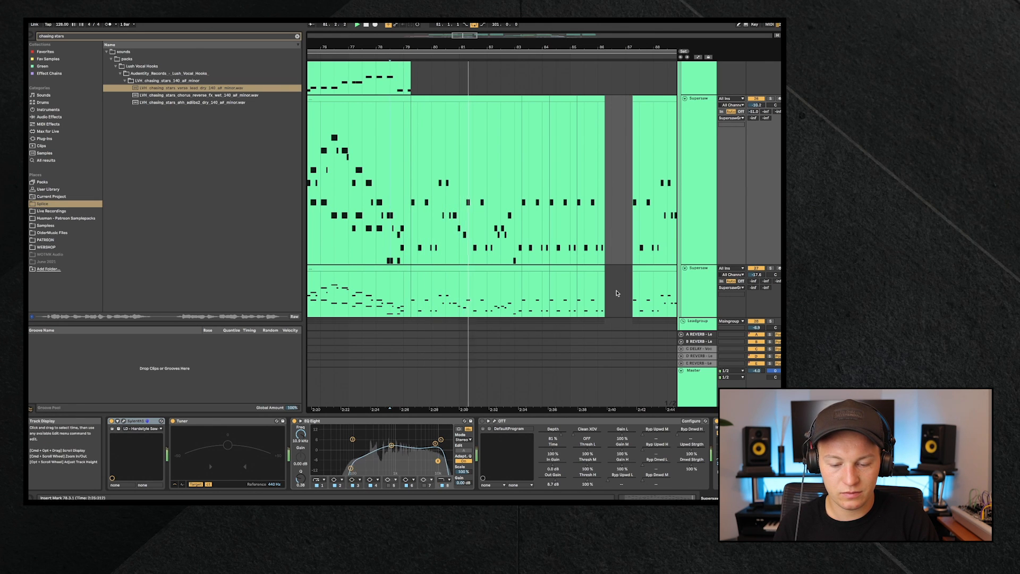
pyautogui.scroll(-5, 613, 295)
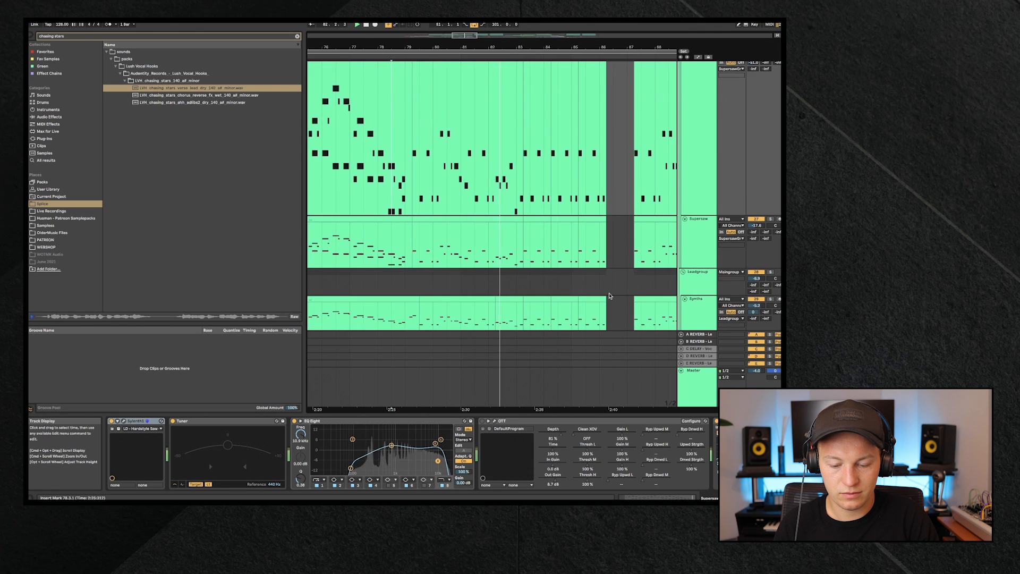
pyautogui.scroll(1, 610, 296)
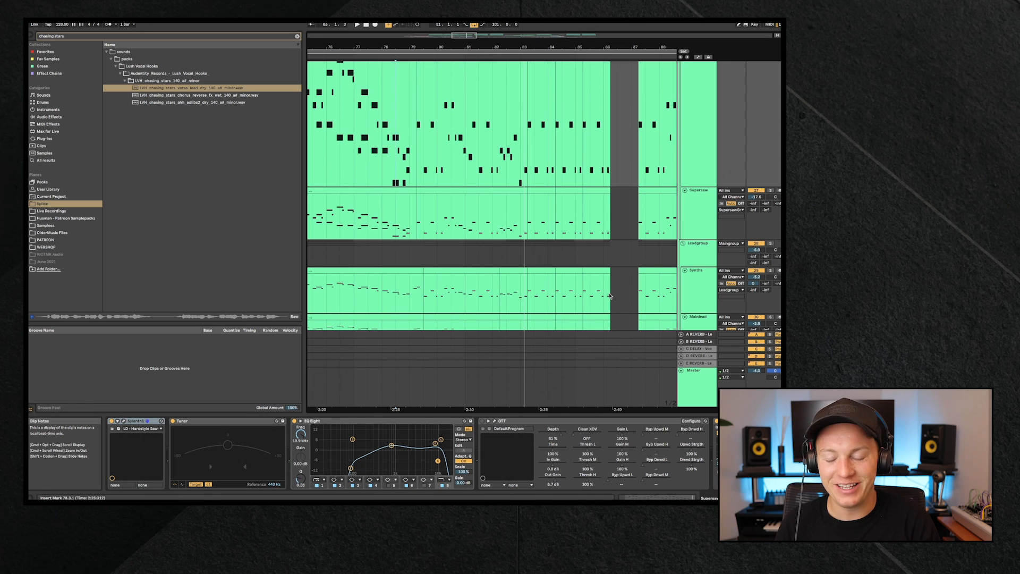
# Show the Spire Supersaw's devices at bar 78.3, and return to the Sylenth1 Supersaw's part at bar 78
pyautogui.click(398, 225)
pyautogui.press('space')
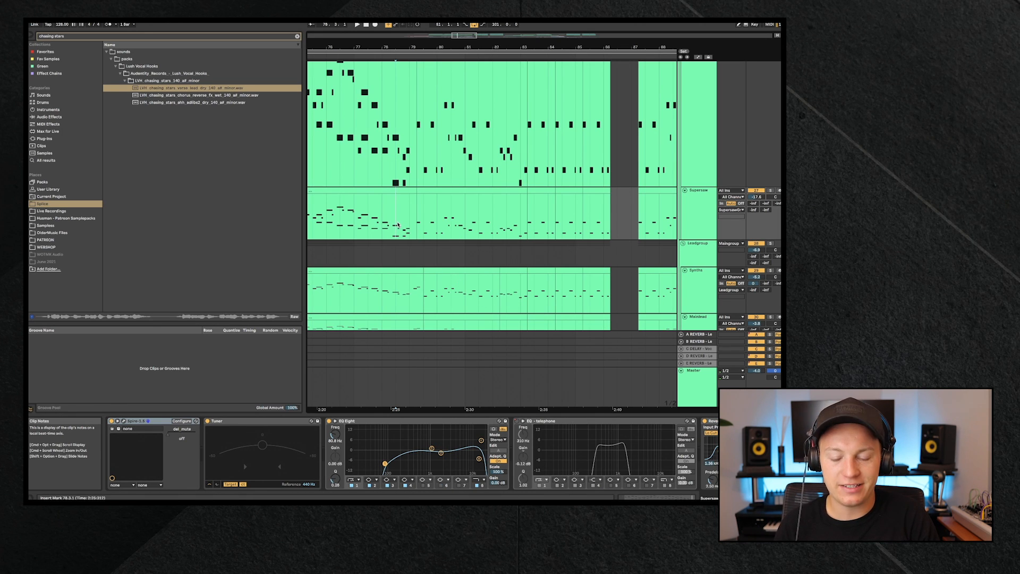
pyautogui.click(396, 153)
pyautogui.click(387, 153)
pyautogui.scroll(3, 388, 154)
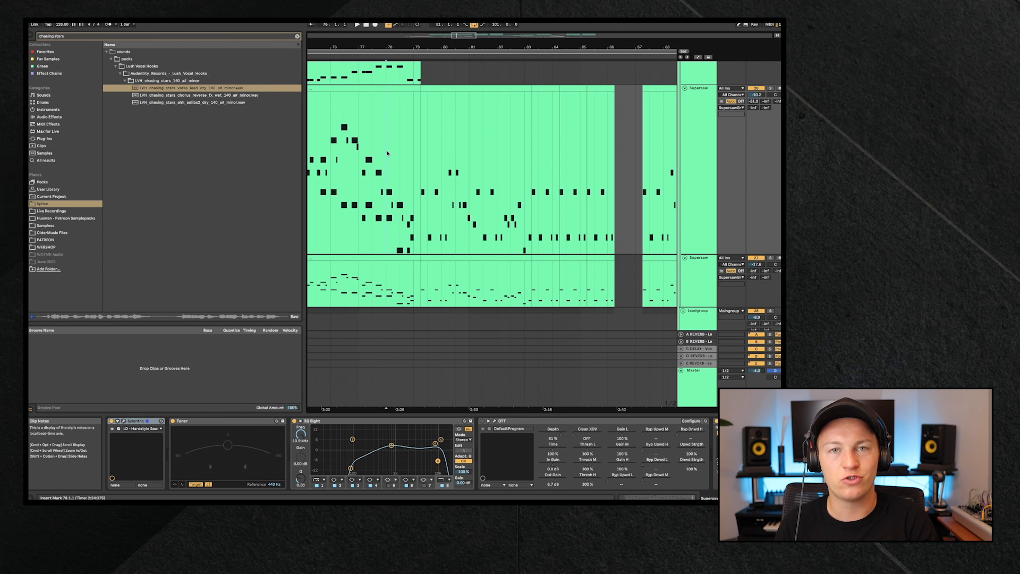
# Show the Synths track's devices and play the full arrangement from bar 78.3 while reviewing the supersaw, bass and lead layers
pyautogui.scroll(-5, 390, 166)
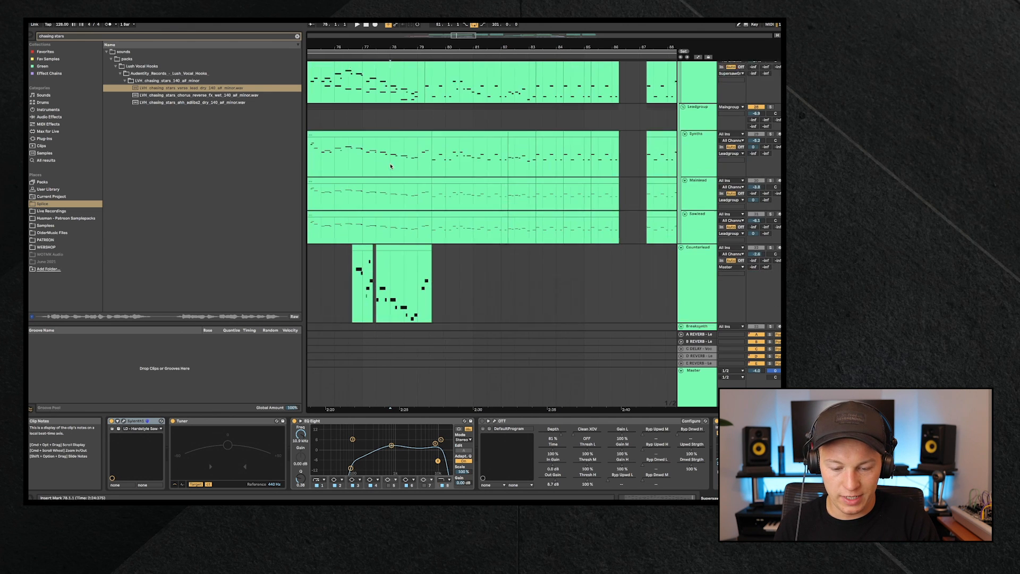
pyautogui.click(398, 154)
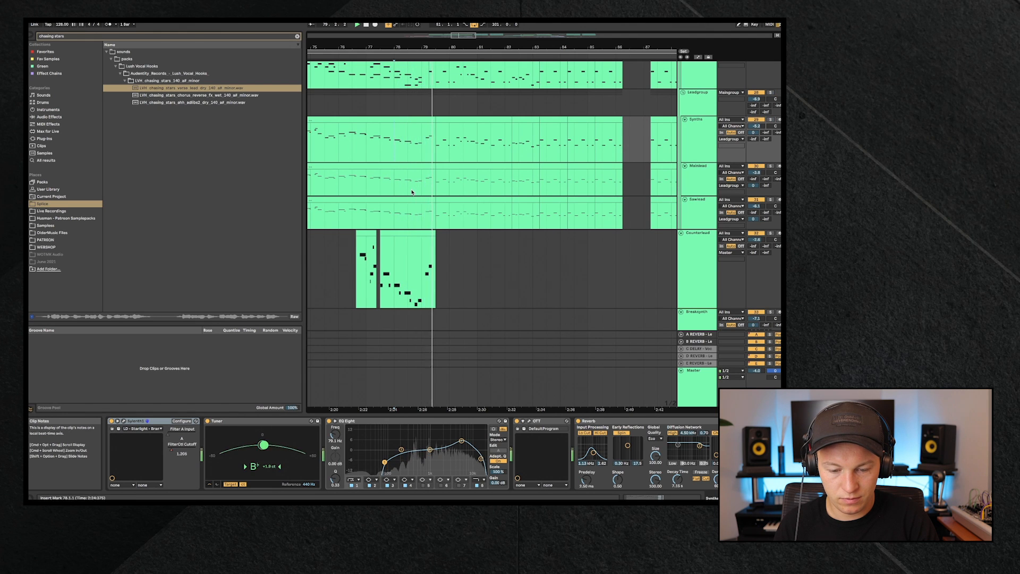
pyautogui.scroll(2, 413, 191)
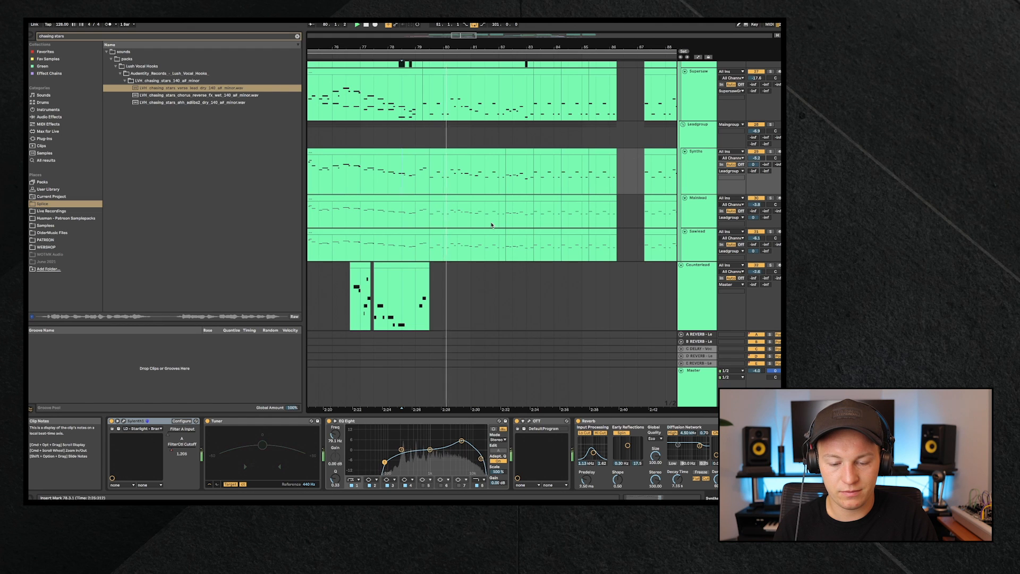
pyautogui.scroll(3, 492, 225)
pyautogui.scroll(4, 492, 225)
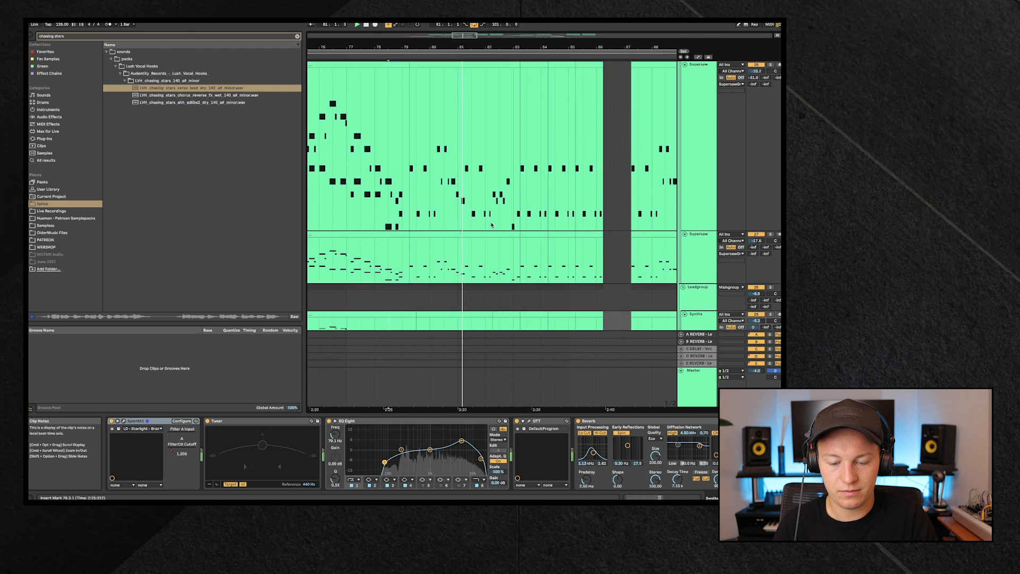
pyautogui.scroll(2, 492, 225)
pyautogui.scroll(5, 492, 225)
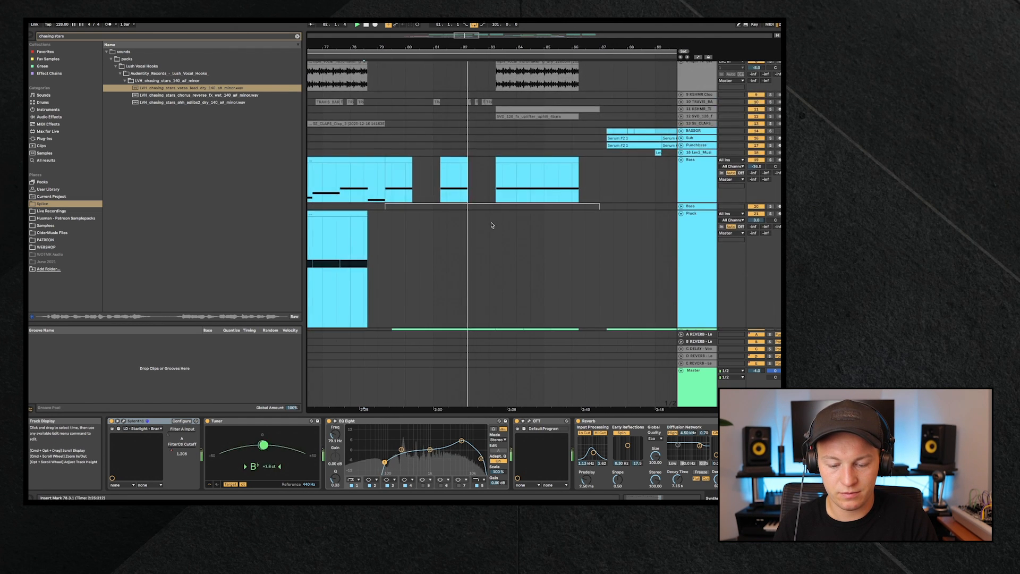
pyautogui.scroll(-12, 492, 224)
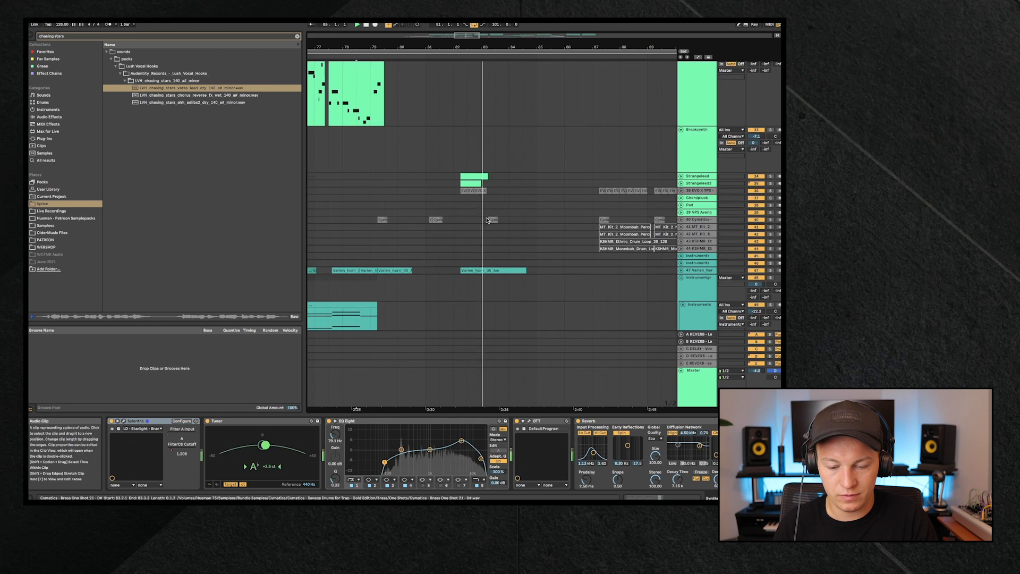
# Solo Strangelead, Strangelead2 and track 36, play them together from bar 82, and unfold Strangelead2
pyautogui.press('space')
pyautogui.click(481, 172)
pyautogui.moveTo(771, 172); pyautogui.dragTo(770, 179)
pyautogui.press('space')
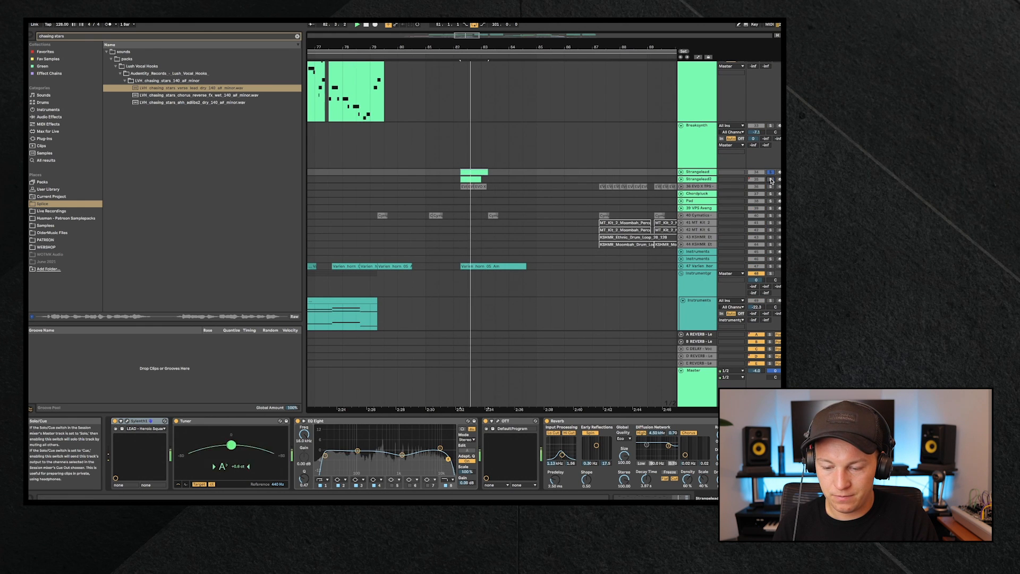
pyautogui.click(771, 187)
pyautogui.click(681, 179)
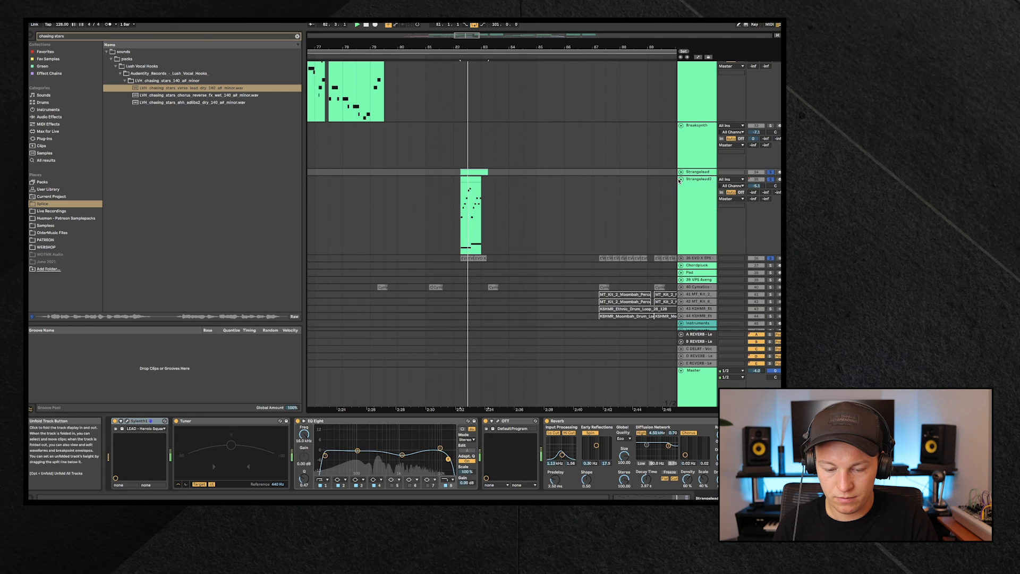
pyautogui.press('space')
# Solo and play the Strangelead2 clip at bar 82, and show the device chains of Strangelead2 and Strangelead
pyautogui.click(691, 182)
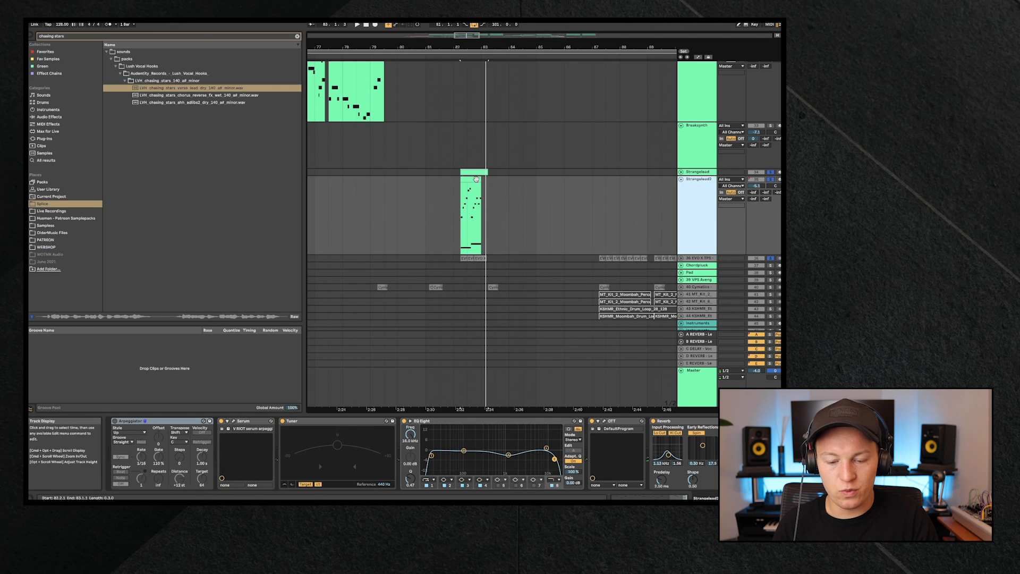
pyautogui.click(476, 179)
pyautogui.press('s')
pyautogui.press('space')
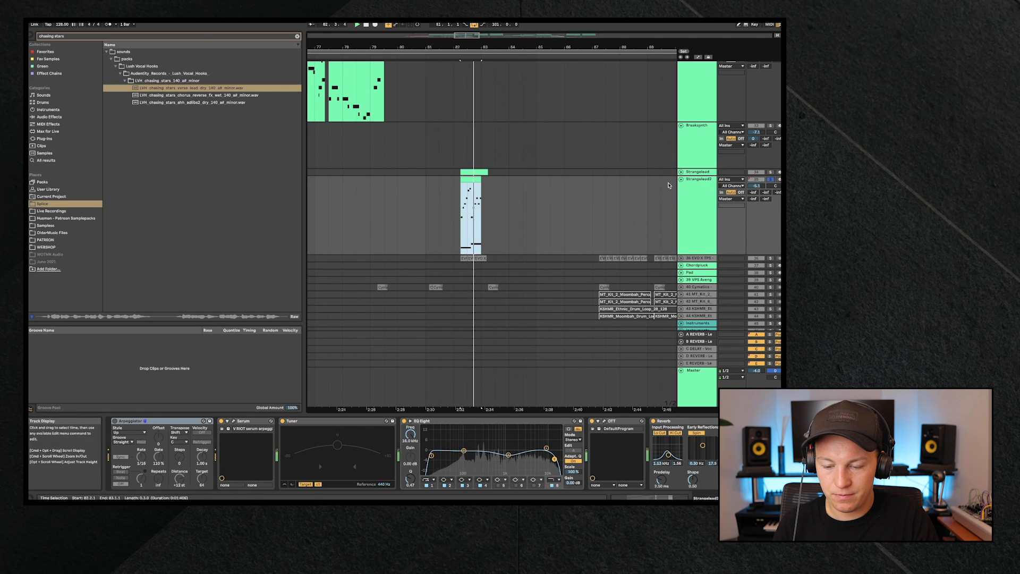
pyautogui.click(692, 172)
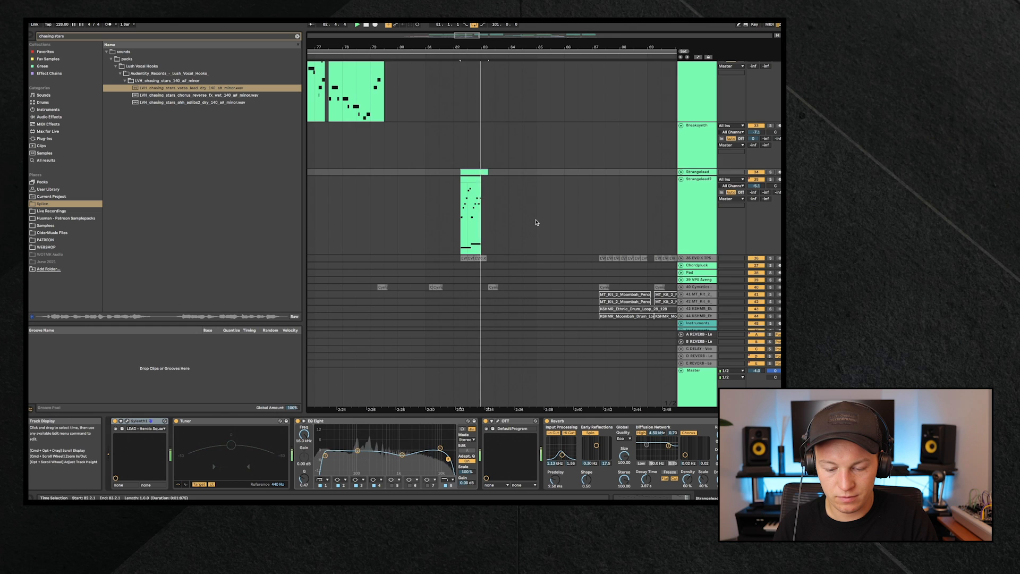
# Stop playback, place the insertion marker on the Sylenth1 Supersaw just before bar 87, and bring up the drum and bass tracks
pyautogui.scroll(10, 536, 223)
pyautogui.hscroll(4, 536, 223)
pyautogui.press('space')
pyautogui.scroll(5, 537, 223)
pyautogui.click(436, 138)
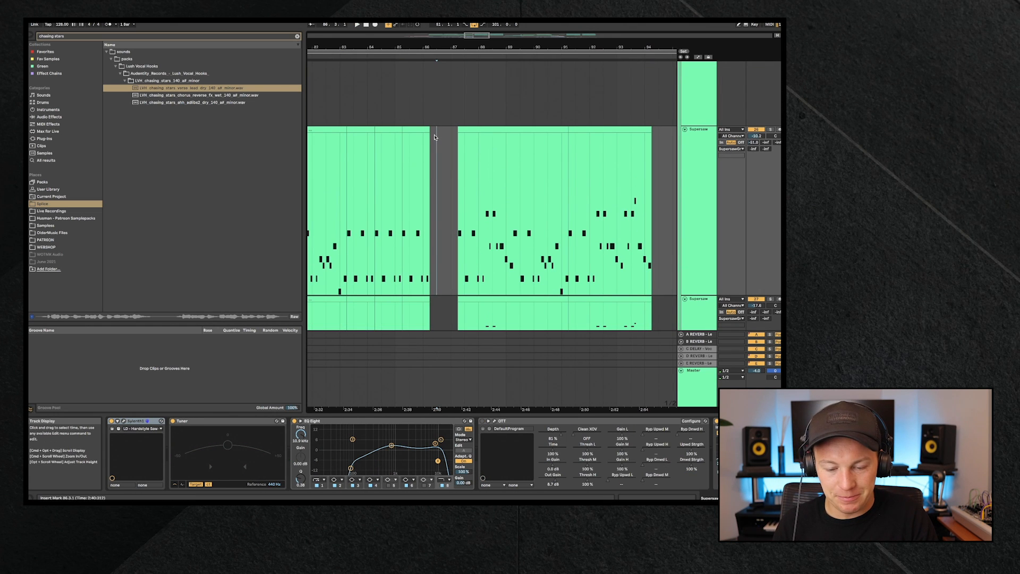
pyautogui.scroll(10, 436, 141)
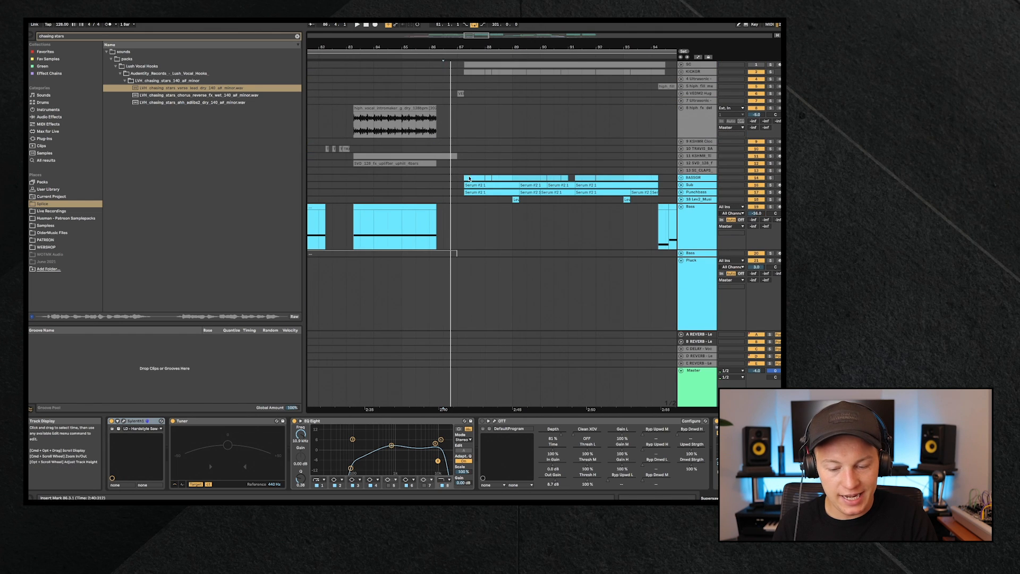
# Unfold the KICKGR group, and solo and play the Mainkick from its first clip at bar 87
pyautogui.click(469, 179)
pyautogui.click(681, 72)
pyautogui.click(467, 99)
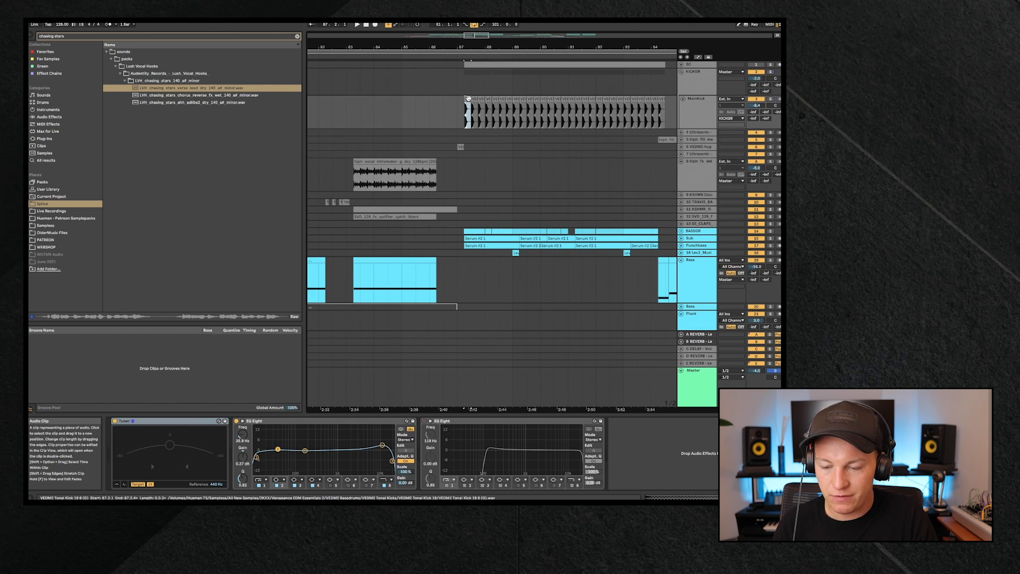
pyautogui.press('space')
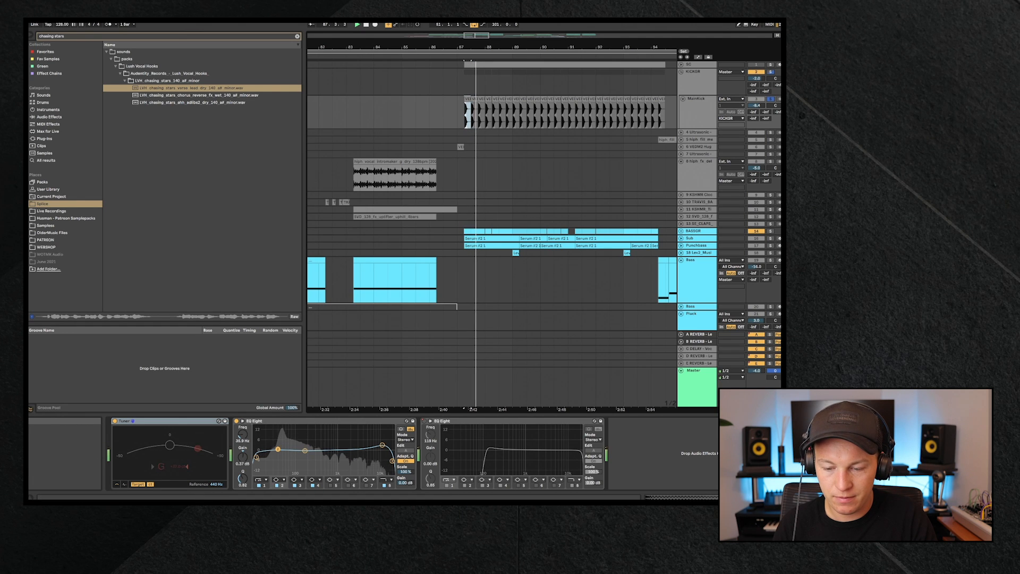
# Unfold the BASSGR group, and solo and play the Tonal Bass from its first clip at bar 87
pyautogui.scroll(-2, 680, 193)
pyautogui.click(680, 193)
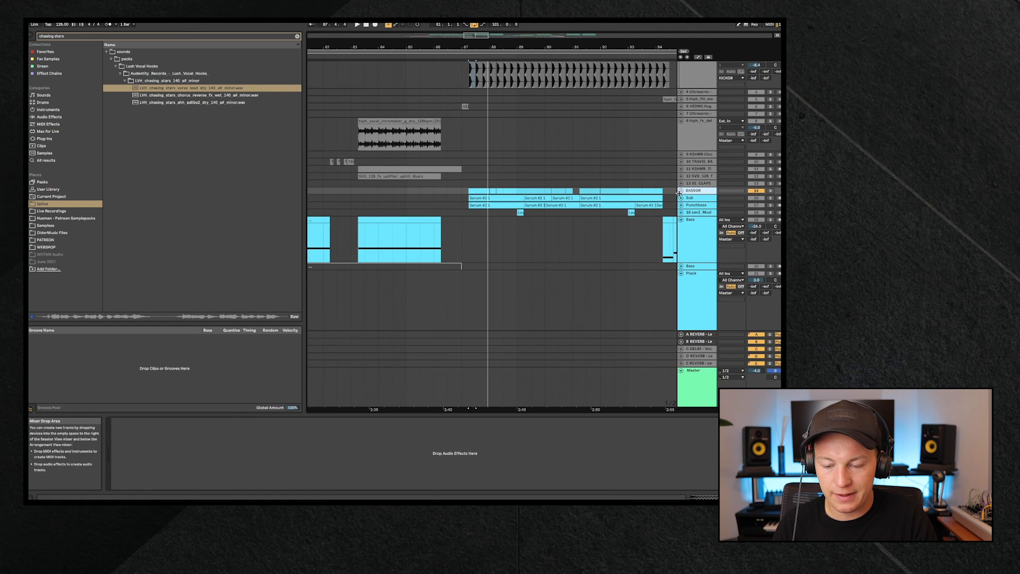
pyautogui.click(681, 190)
pyautogui.scroll(-3, 473, 172)
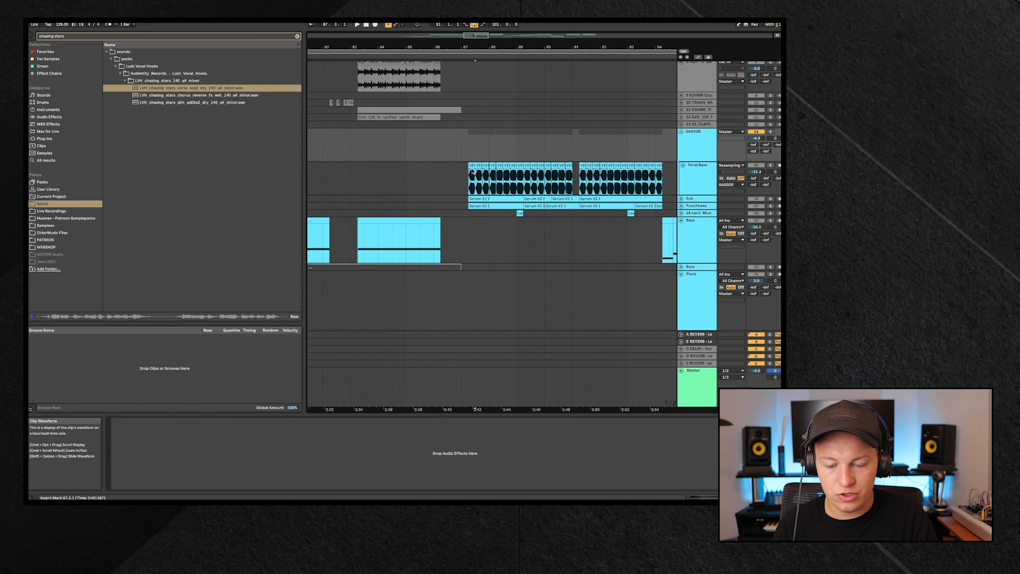
pyautogui.click(472, 165)
pyautogui.scroll(8, 473, 172)
pyautogui.press('s')
pyautogui.press('space')
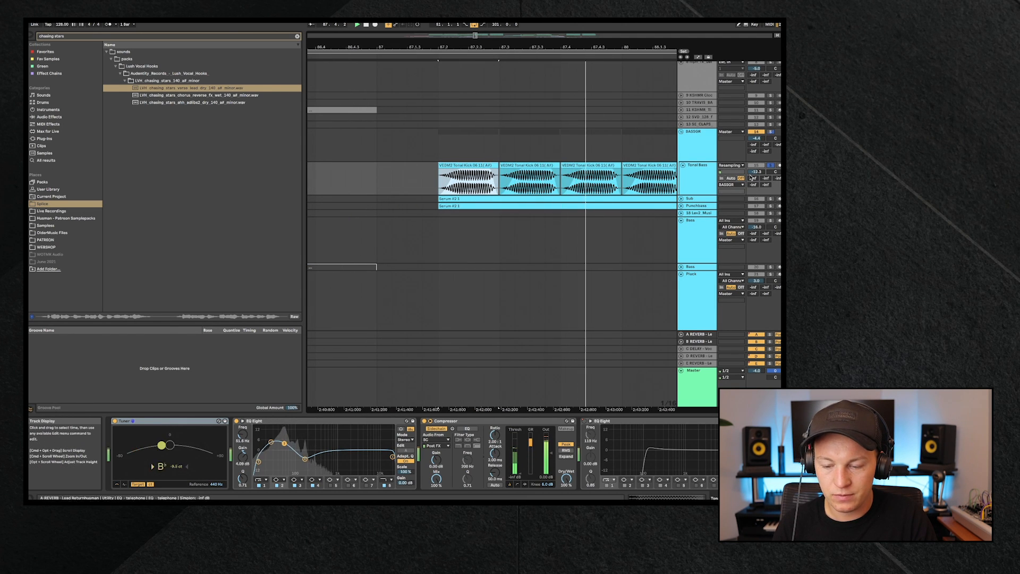
# Add the Mainkick to the soloed Tonal Bass and play both together from the first kick at bar 87
pyautogui.scroll(5, 751, 178)
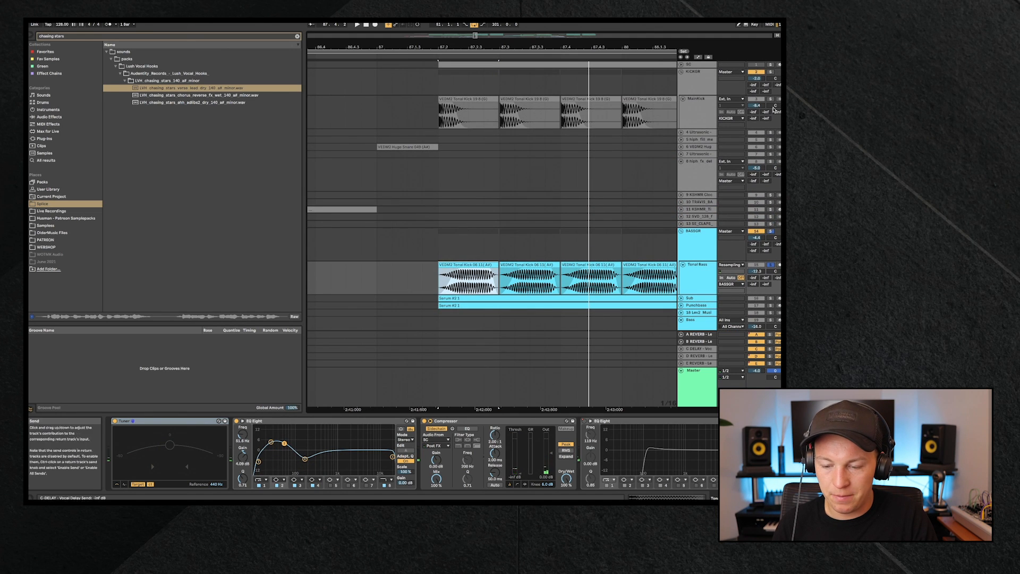
pyautogui.click(771, 99)
pyautogui.click(440, 116)
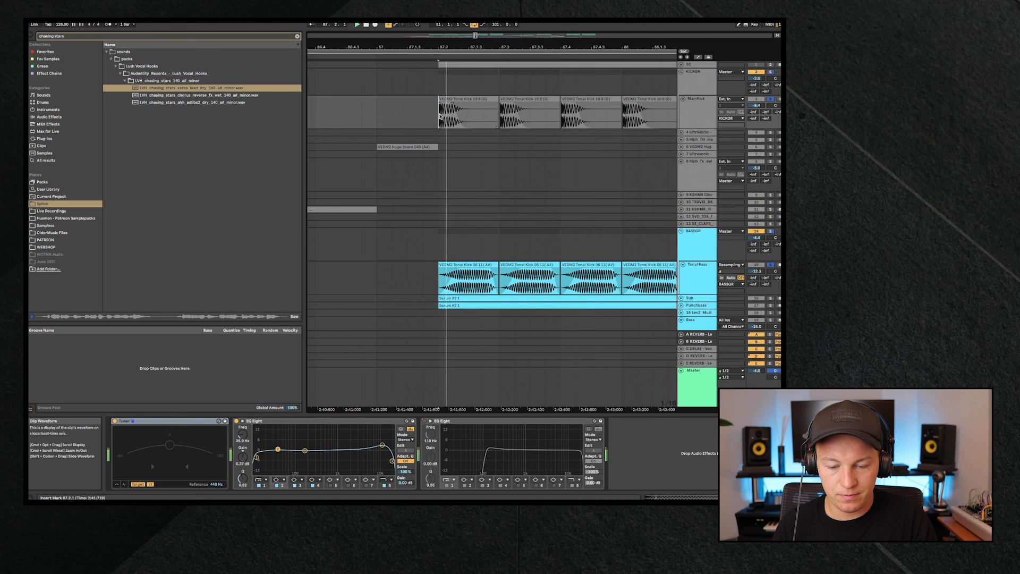
# Unfold the Sub track, and solo and play it from its first clip at bar 87
pyautogui.scroll(-2, 611, 248)
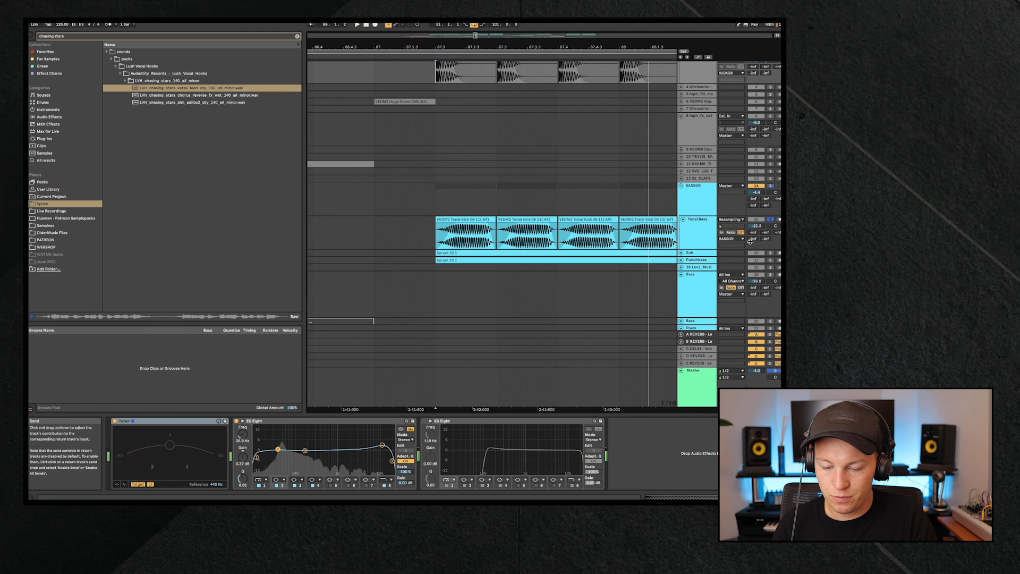
pyautogui.click(690, 253)
pyautogui.click(682, 254)
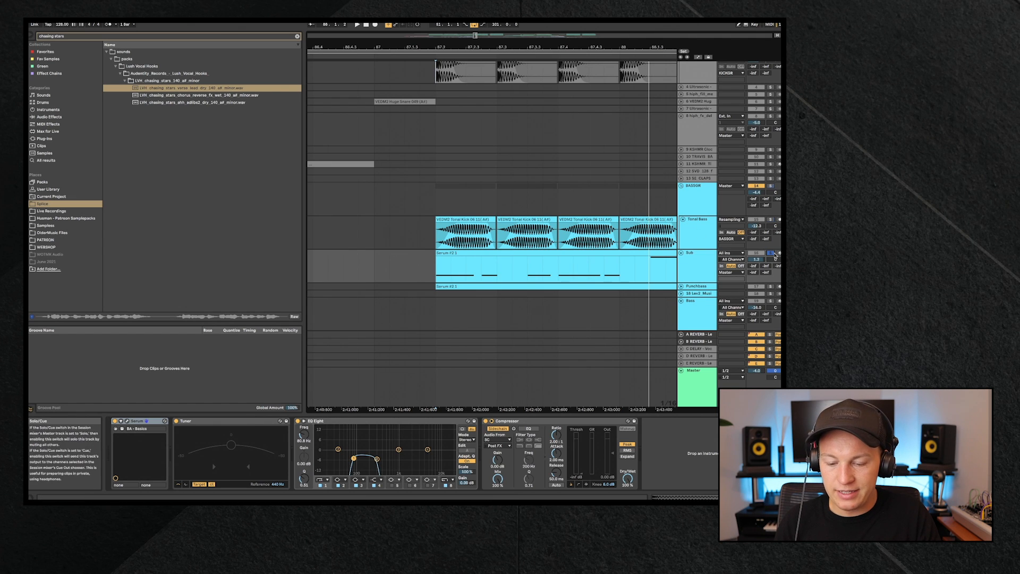
pyautogui.click(579, 255)
pyautogui.scroll(-2, 579, 256)
pyautogui.press('space')
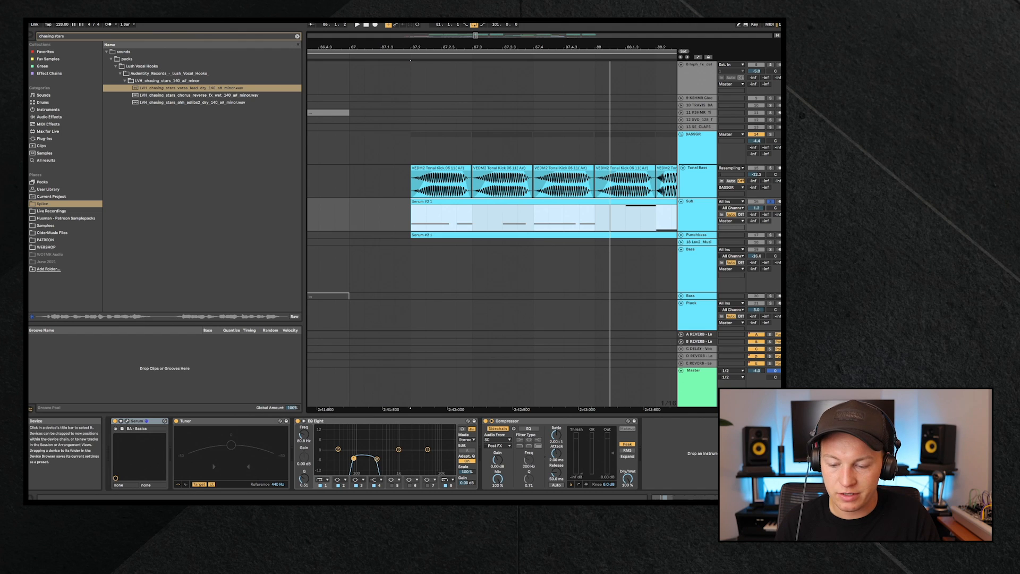
# Add the Tonal Bass to the soloed Sub and play both together from bar 87
pyautogui.keyDown('super'); pyautogui.click(770, 168); pyautogui.keyUp('super')
pyautogui.click(705, 175)
pyautogui.click(687, 220)
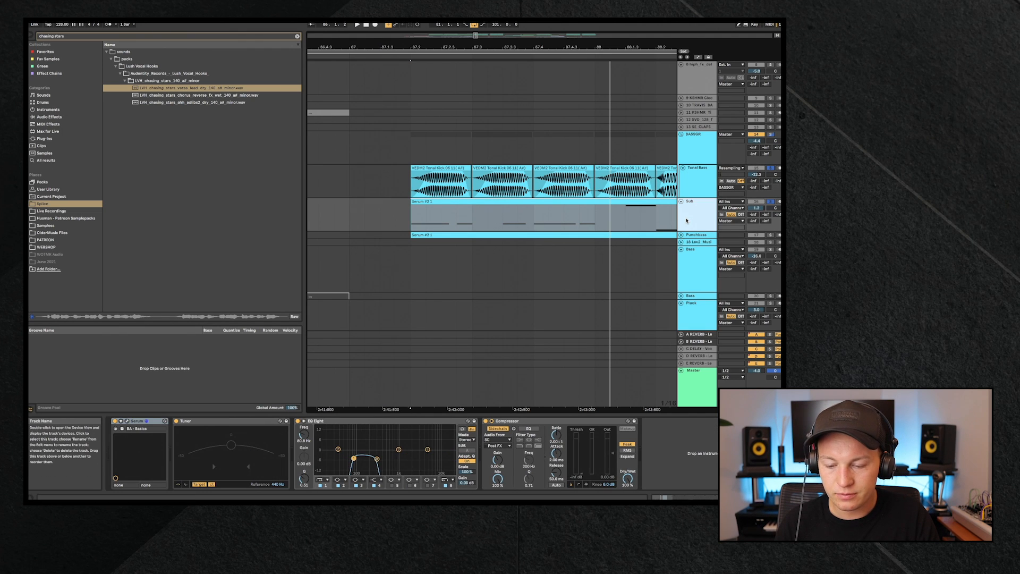
pyautogui.scroll(1, 638, 213)
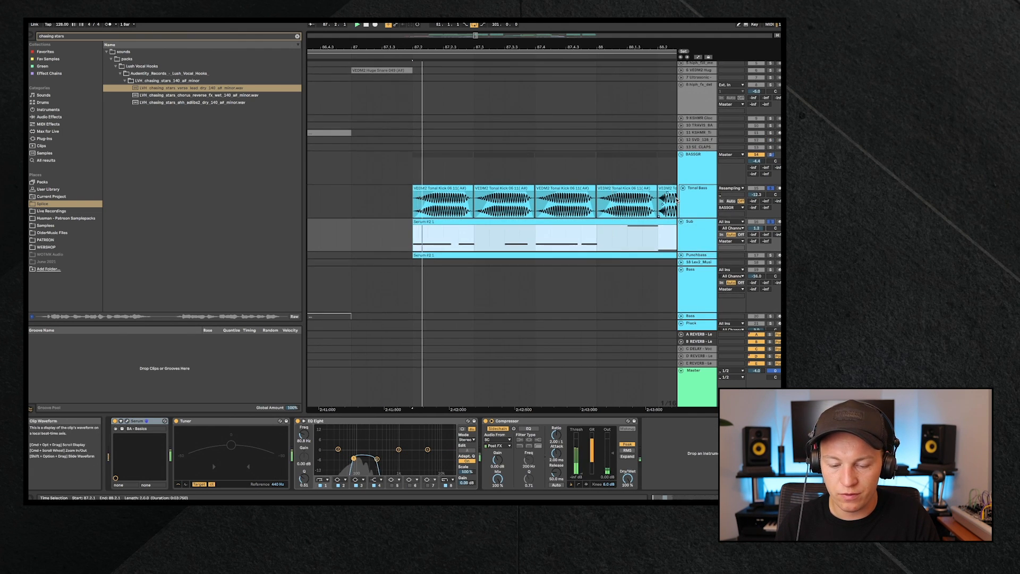
pyautogui.click(570, 224)
pyautogui.scroll(-1, 570, 224)
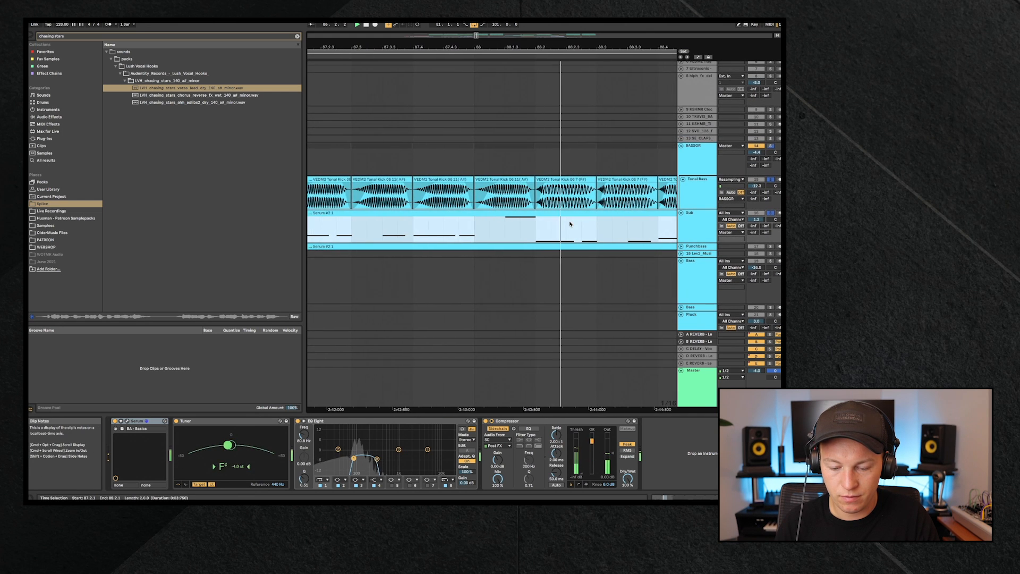
# Unfold the Punchbass track, and solo and play it from bar 87
pyautogui.click(691, 236)
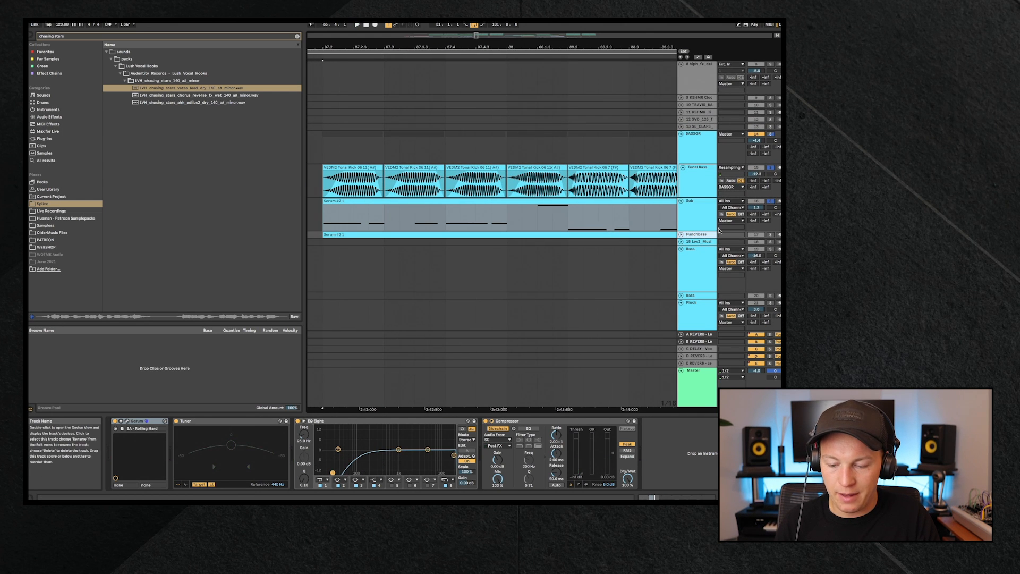
pyautogui.click(681, 234)
pyautogui.click(681, 235)
pyautogui.click(681, 235)
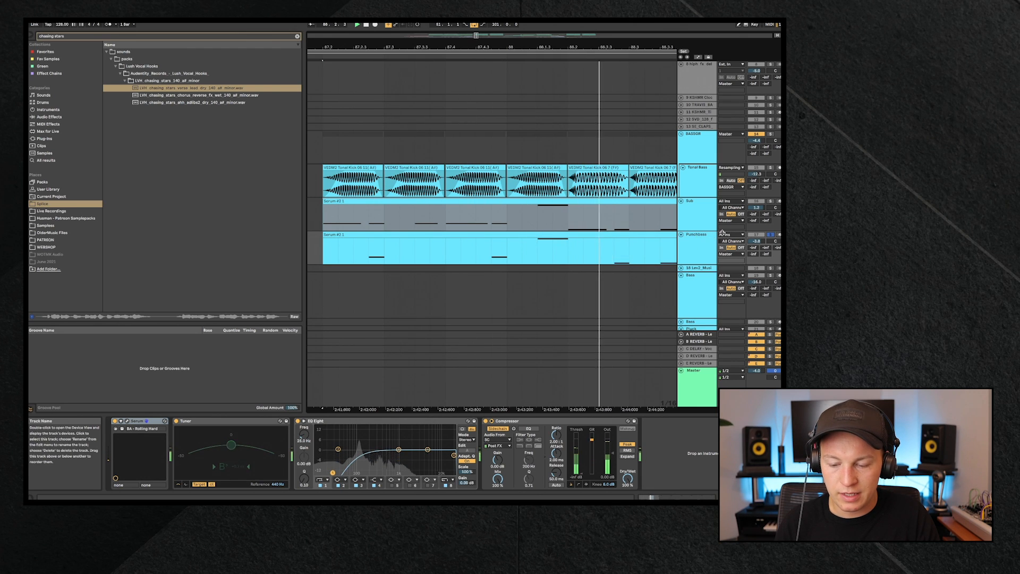
# Add the Tonal Bass, Sub and Mainkick to the soloed Punchbass and play them all together
pyautogui.click(770, 168)
pyautogui.scroll(4, 768, 169)
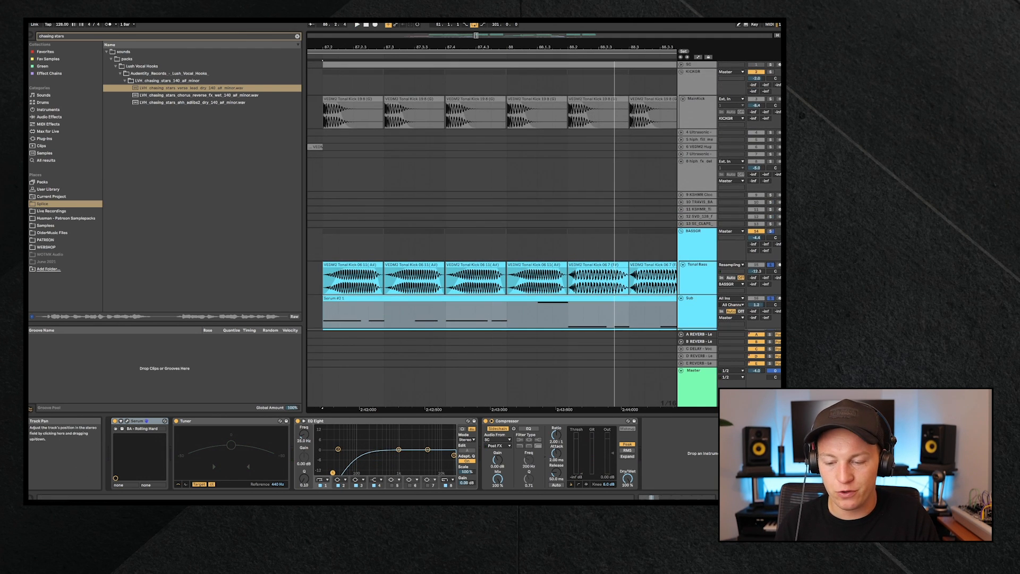
pyautogui.click(770, 72)
pyautogui.click(770, 99)
pyautogui.press('space')
# Fold the Droplead track below the bass tracks and hide the browser
pyautogui.scroll(-8, 485, 211)
pyautogui.scroll(-5, 485, 210)
pyautogui.click(681, 203)
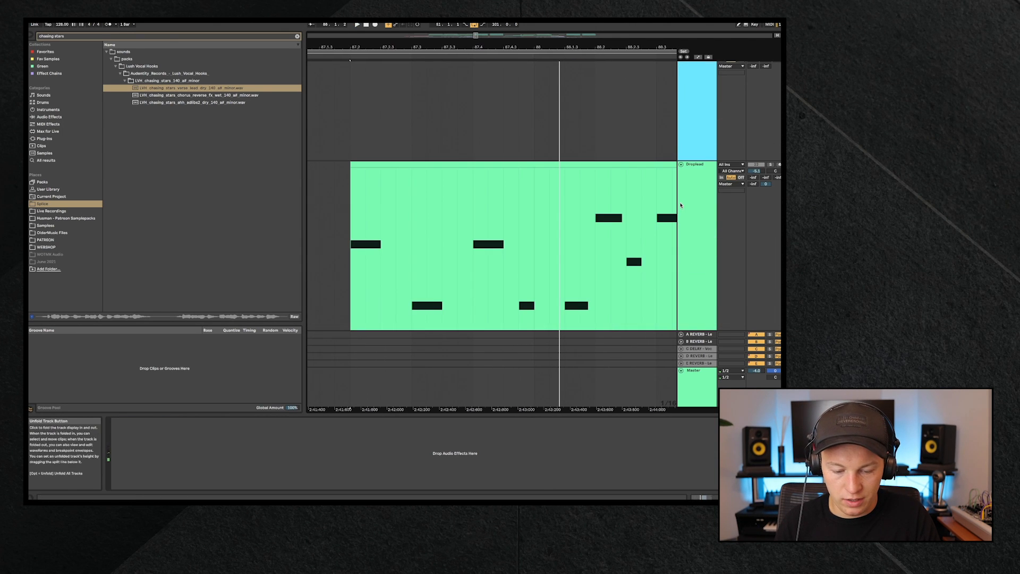
pyautogui.click(680, 205)
pyautogui.click(681, 165)
pyautogui.scroll(-8, 581, 205)
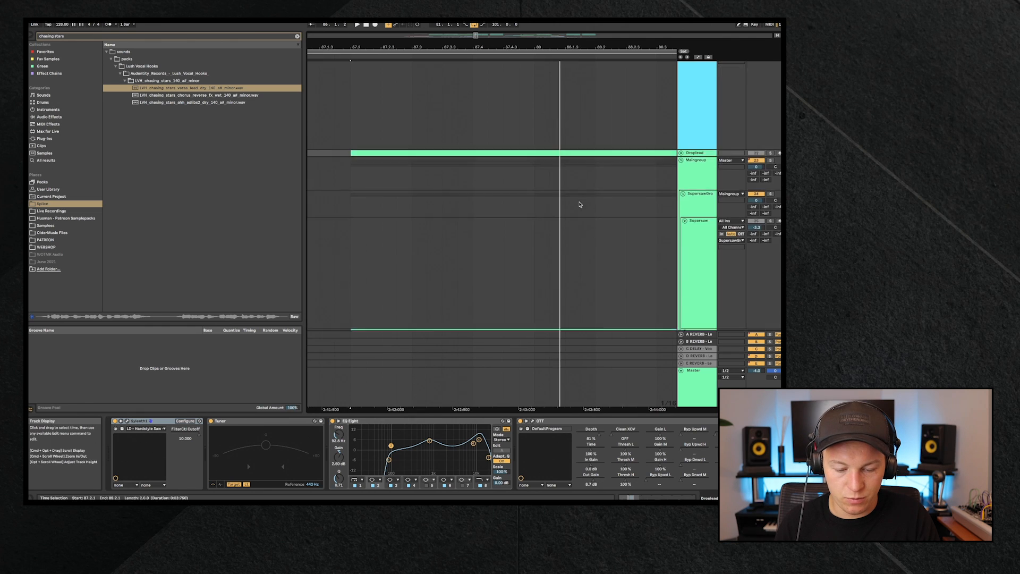
pyautogui.press('super+alt+b')
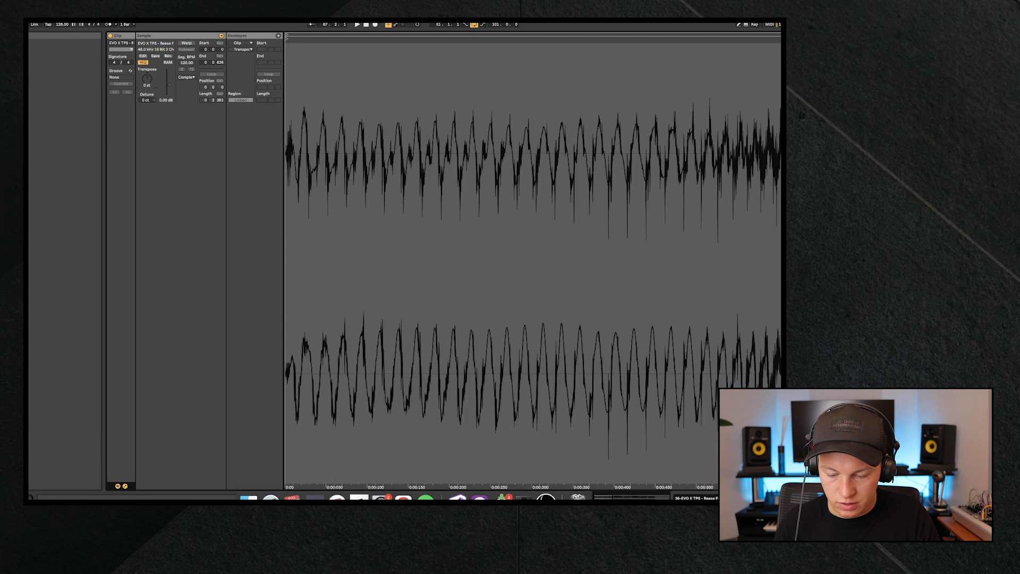
# Extend the Reese Fill 8 clip placed ahead of the drop on the EVO X TPS track, and play it soloed
pyautogui.click(697, 498)
pyautogui.moveTo(365, 66)
pyautogui.mouseDown()
pyautogui.moveTo(411, 67)
pyautogui.moveTo(225, 83)
pyautogui.moveTo(391, 65)
pyautogui.mouseUp()
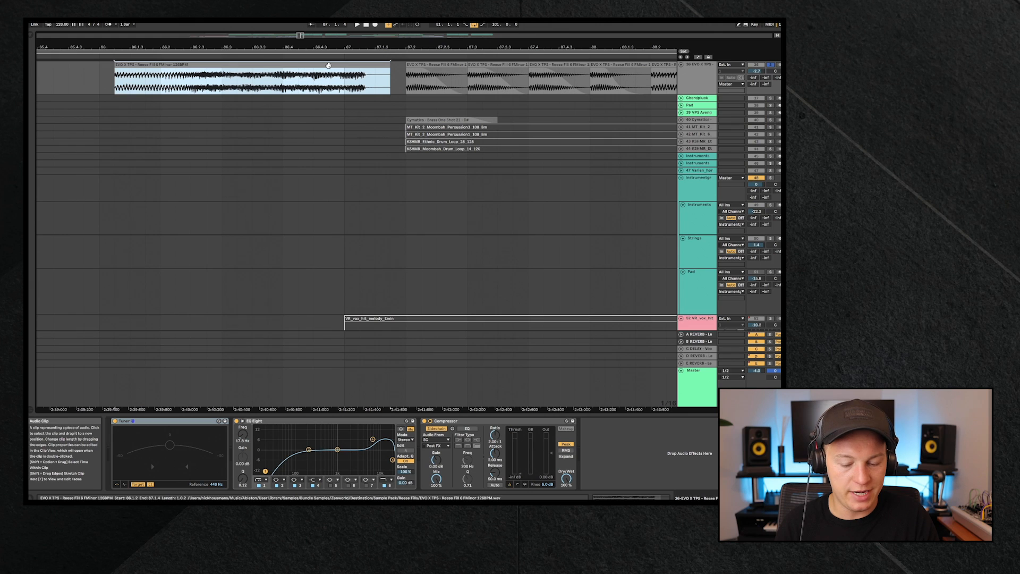
pyautogui.press('space')
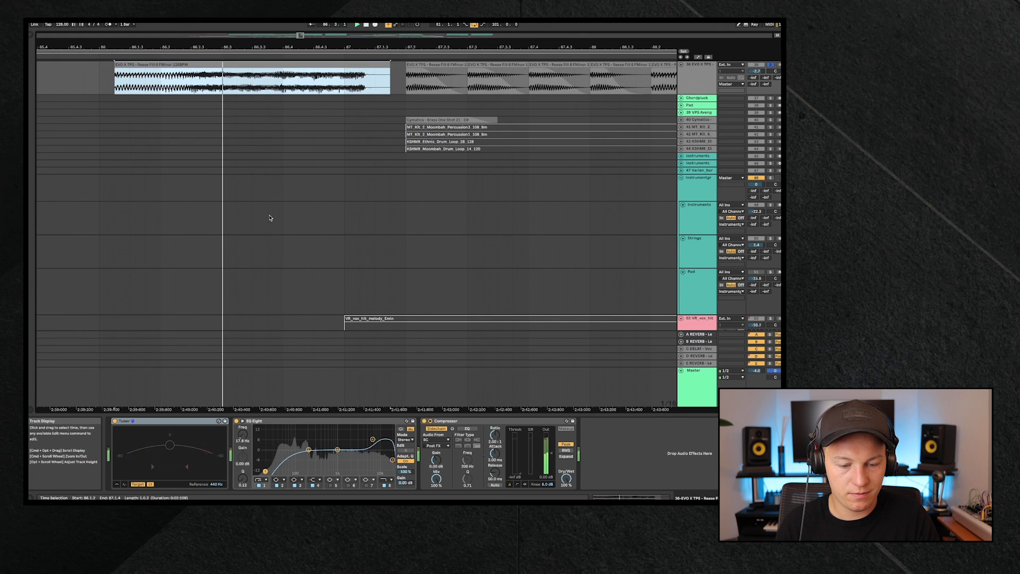
pyautogui.press('space')
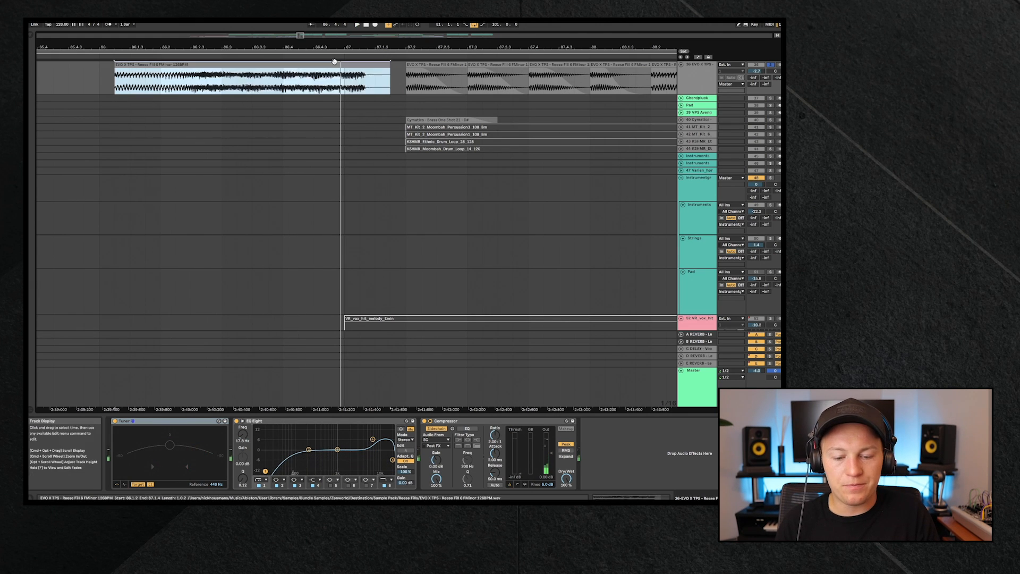
# Undo the edits that placed and lengthened the Reese Fill 8 clip ahead of the drop
pyautogui.moveTo(165, 63); pyautogui.dragTo(334, 62)
pyautogui.press('super+z')
pyautogui.press('super+z')
pyautogui.press('super+z')
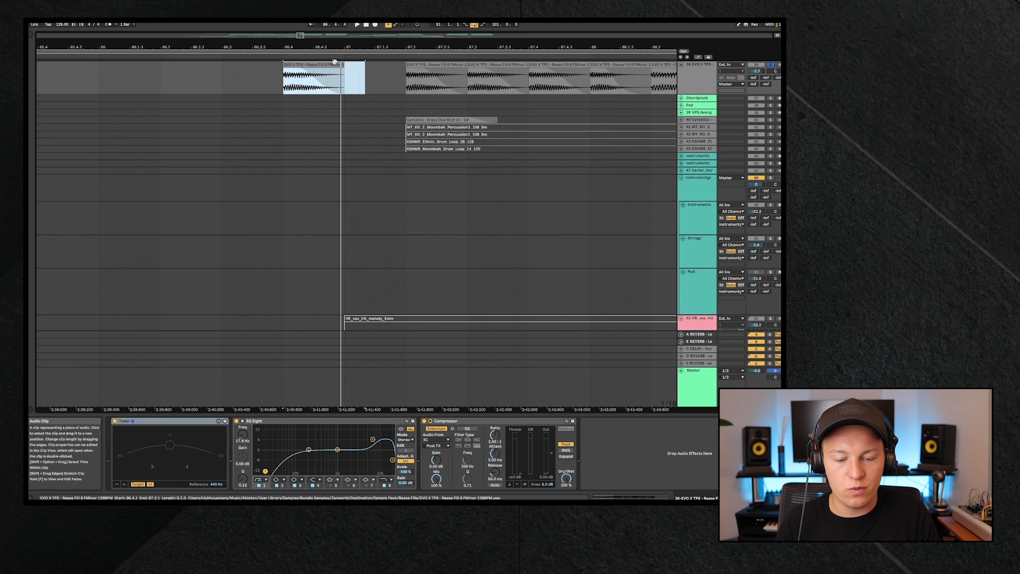
pyautogui.press('super+z')
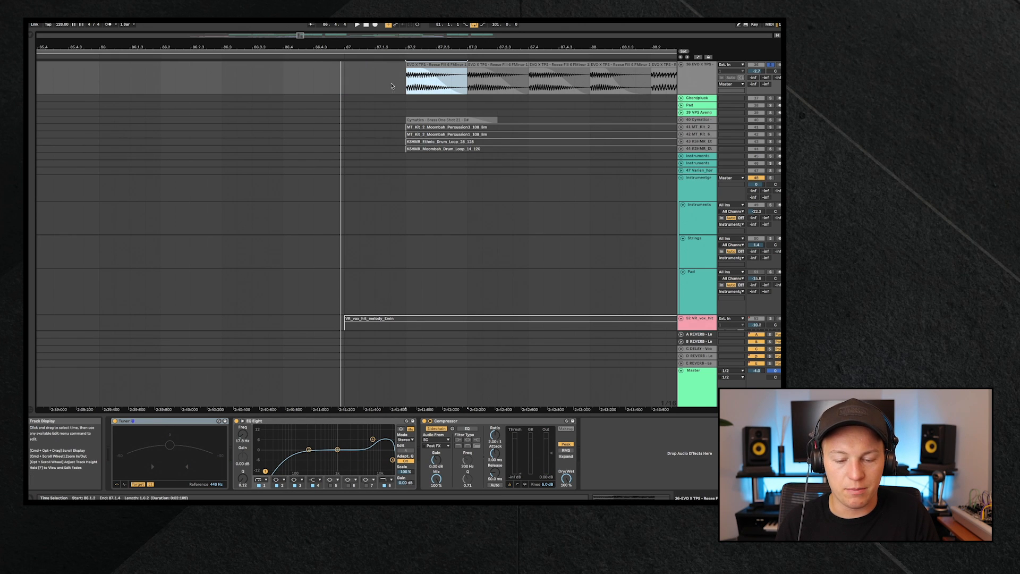
# Play the soloed chopped Reese Fill 8 clips on the EVO X TPS track from bar 87 into bar 89
pyautogui.scroll(2, 394, 107)
pyautogui.hscroll(2, 393, 106)
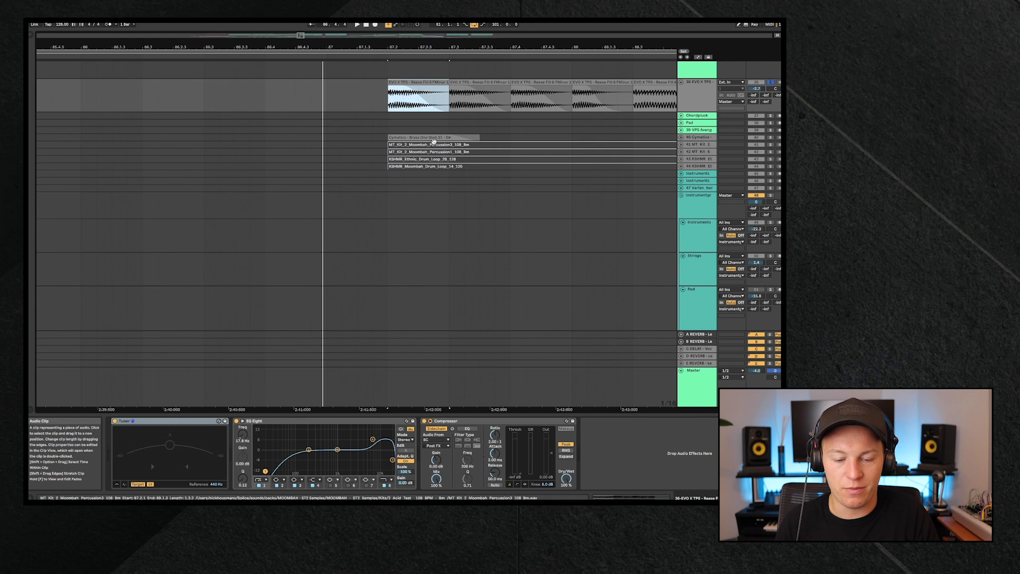
pyautogui.click(392, 103)
pyautogui.hscroll(4, 390, 104)
pyautogui.scroll(5, 389, 104)
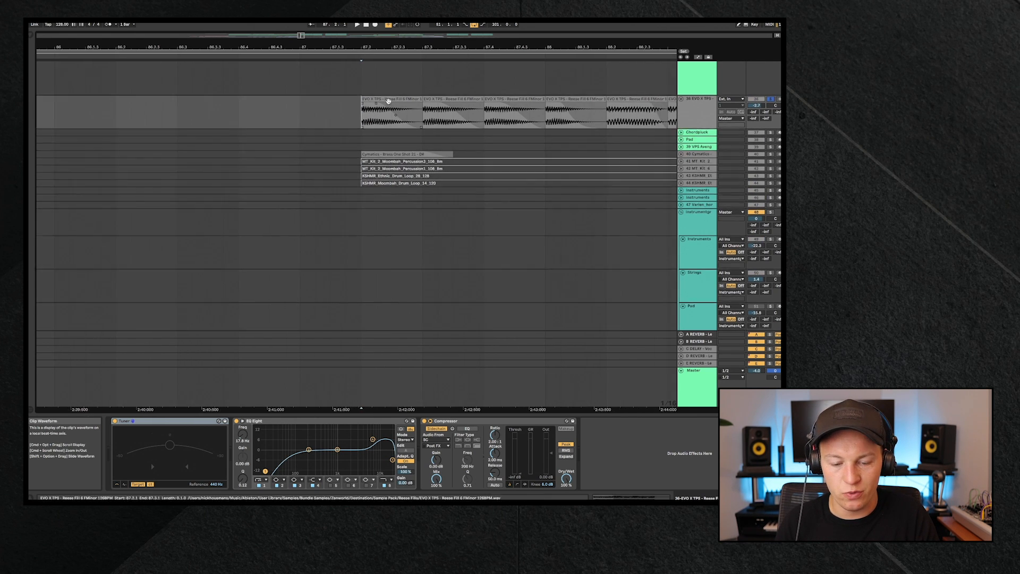
pyautogui.press('space')
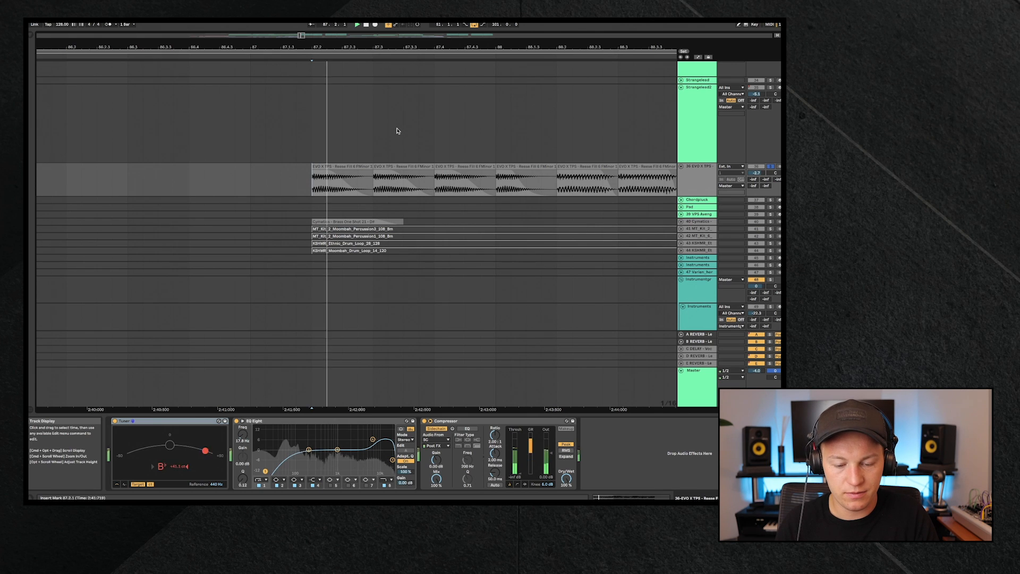
pyautogui.hscroll(3, 393, 106)
pyautogui.scroll(1, 393, 107)
pyautogui.moveTo(420, 48); pyautogui.dragTo(364, 46)
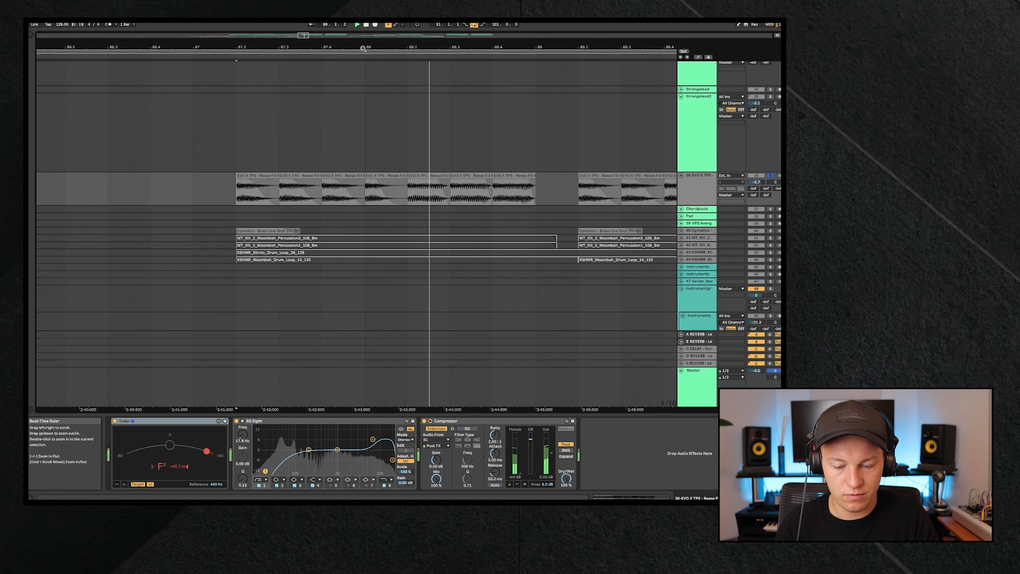
pyautogui.hscroll(7, 447, 283)
pyautogui.scroll(1, 447, 283)
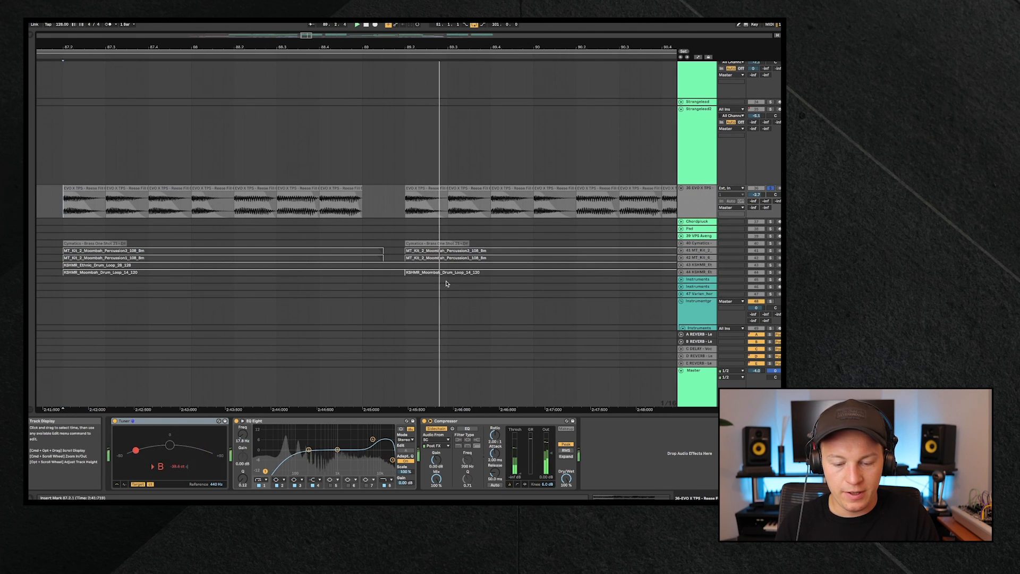
pyautogui.scroll(2, 446, 283)
pyautogui.hscroll(-3, 447, 282)
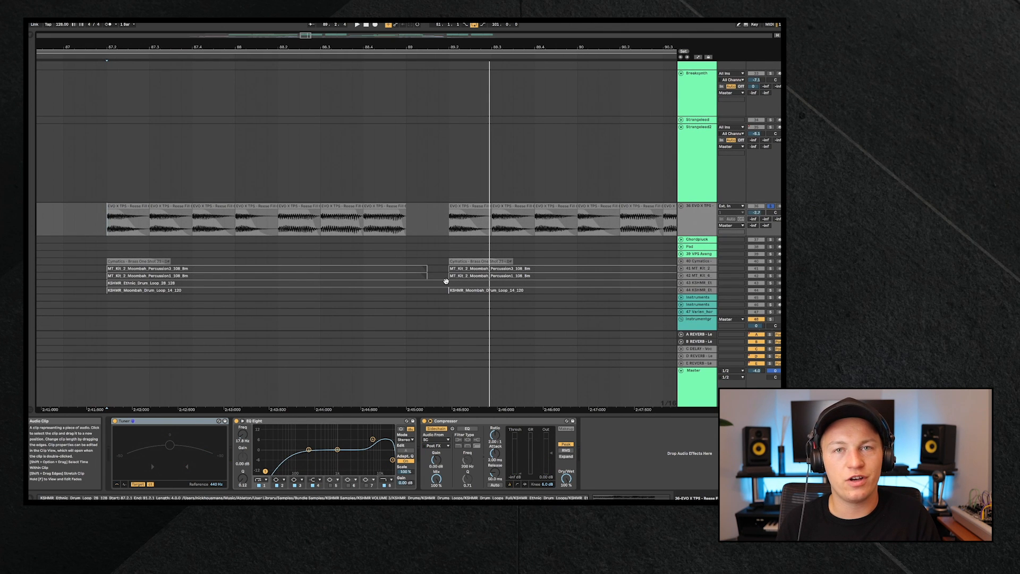
# Add the kick and bass layers to the soloed Reese fill and play them together from bar 87
pyautogui.scroll(10, 447, 282)
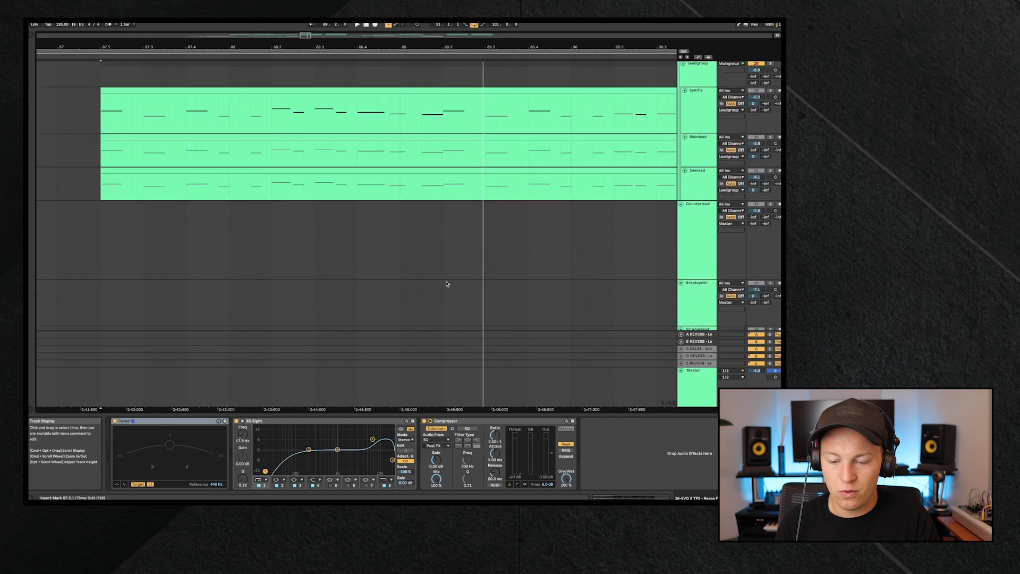
pyautogui.scroll(8, 474, 278)
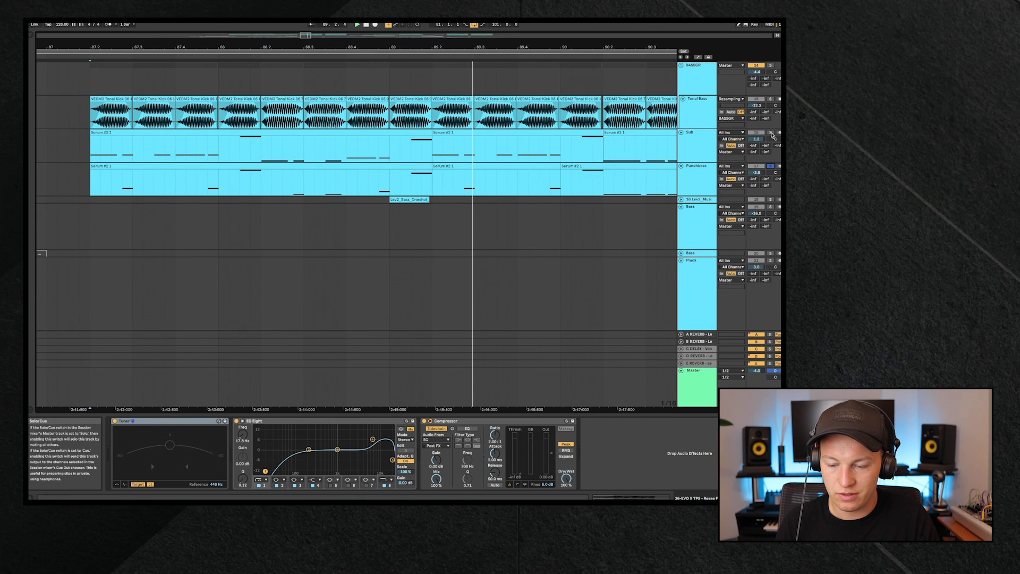
pyautogui.scroll(5, 772, 103)
pyautogui.keyDown('super'); pyautogui.click(771, 100); pyautogui.keyUp('super')
pyautogui.press('space')
pyautogui.press('space')
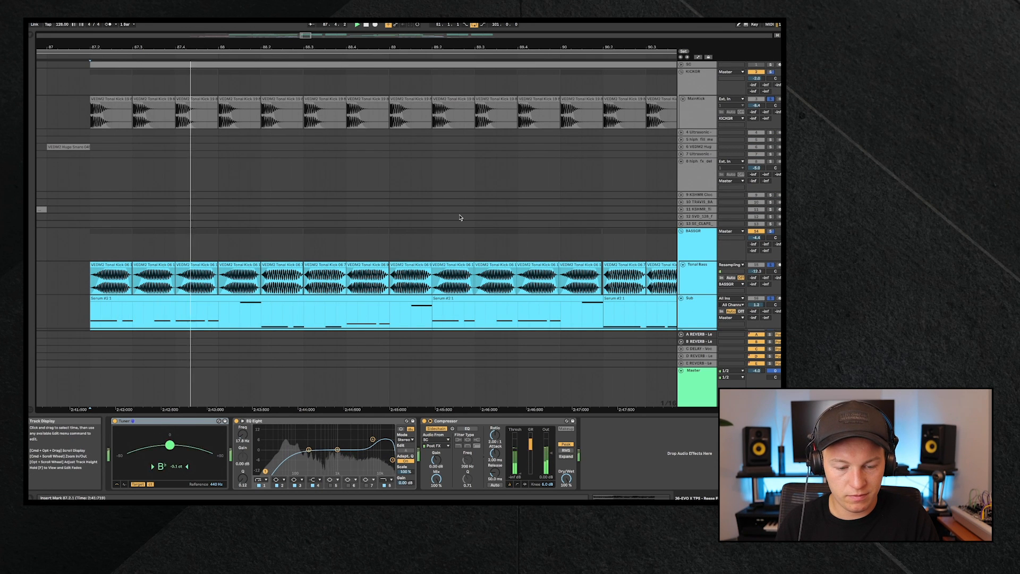
pyautogui.scroll(-15, 460, 218)
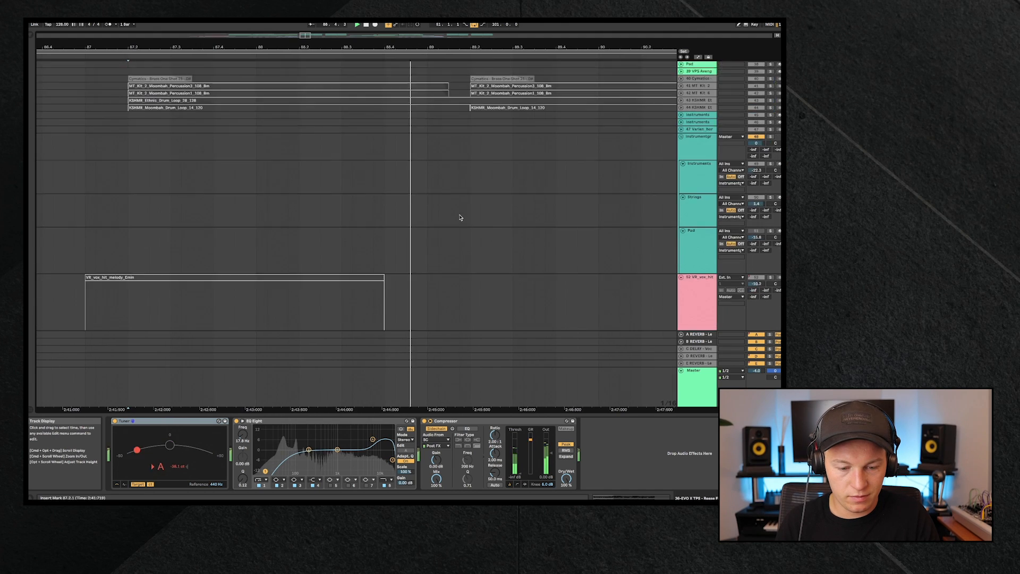
# Unfold the Cymatics Brass One Shot track, add it to the soloed layers, and play from its first clip at bar 87
pyautogui.scroll(3, 460, 217)
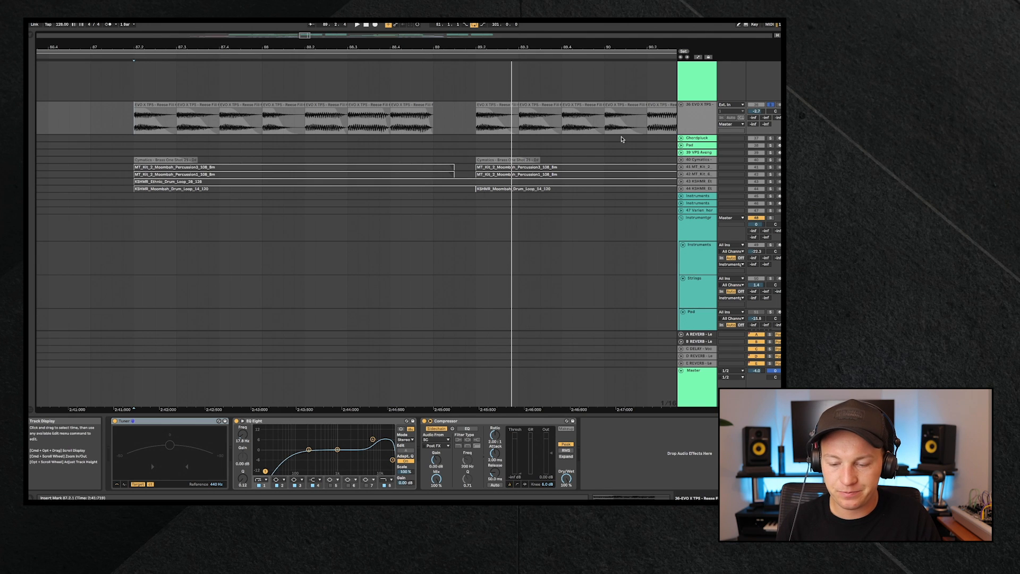
pyautogui.click(681, 159)
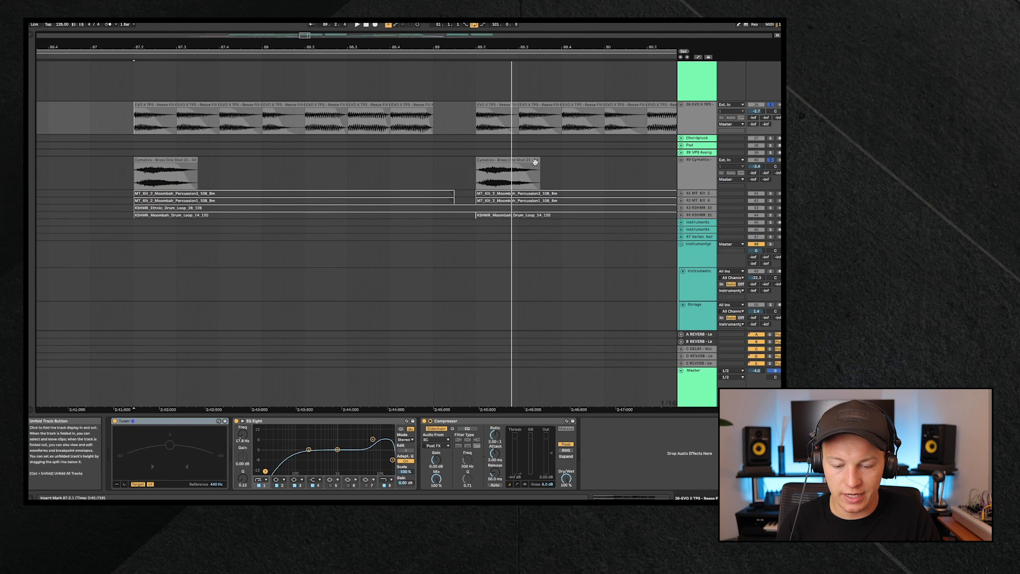
pyautogui.click(180, 173)
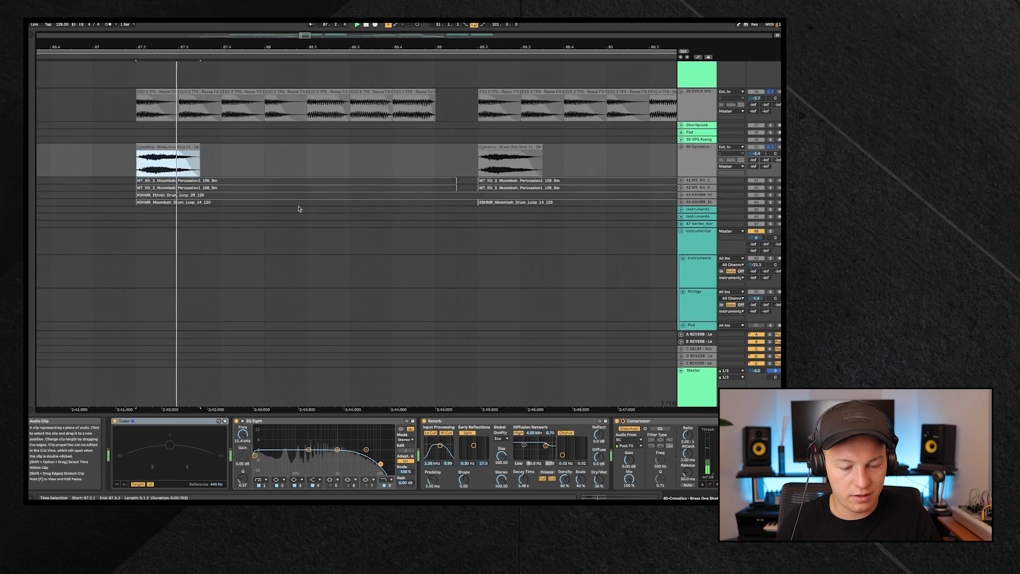
pyautogui.scroll(-10, 299, 208)
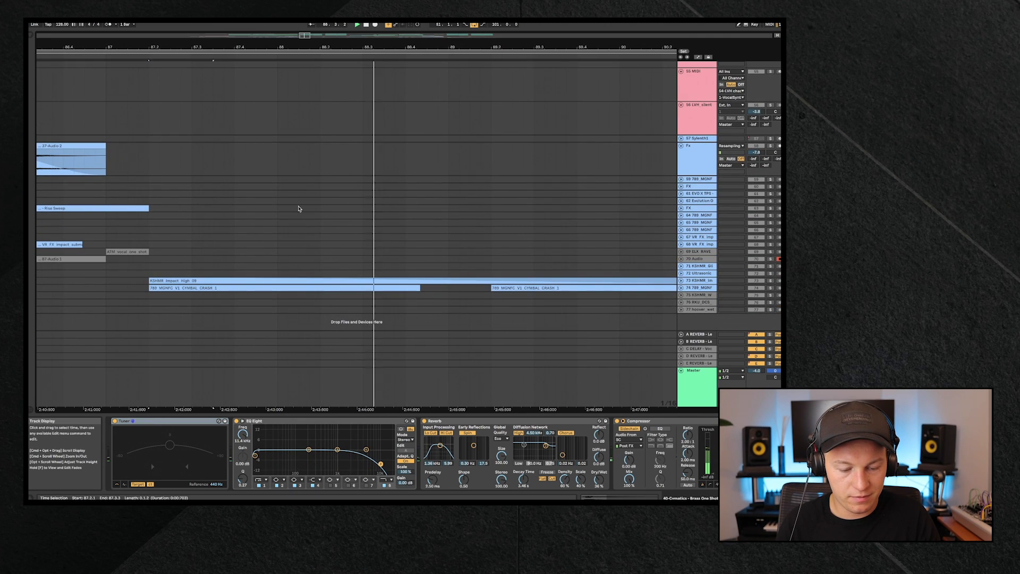
pyautogui.scroll(20, 299, 209)
pyautogui.scroll(1, 299, 209)
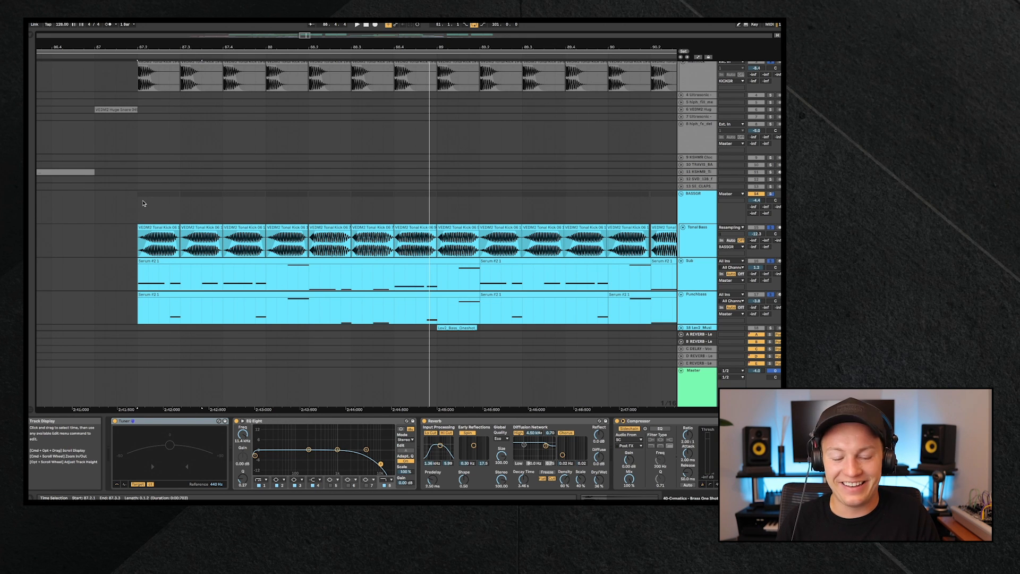
# Solo and unfold the Droplead track, then play its MIDI clip from the start of the drop at bar 87
pyautogui.scroll(-6, 143, 203)
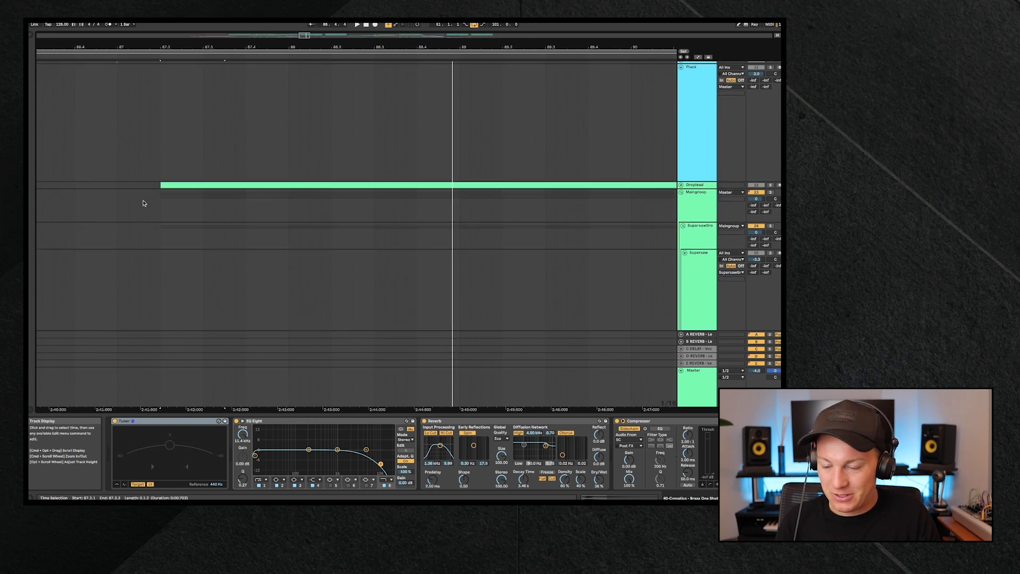
pyautogui.click(683, 186)
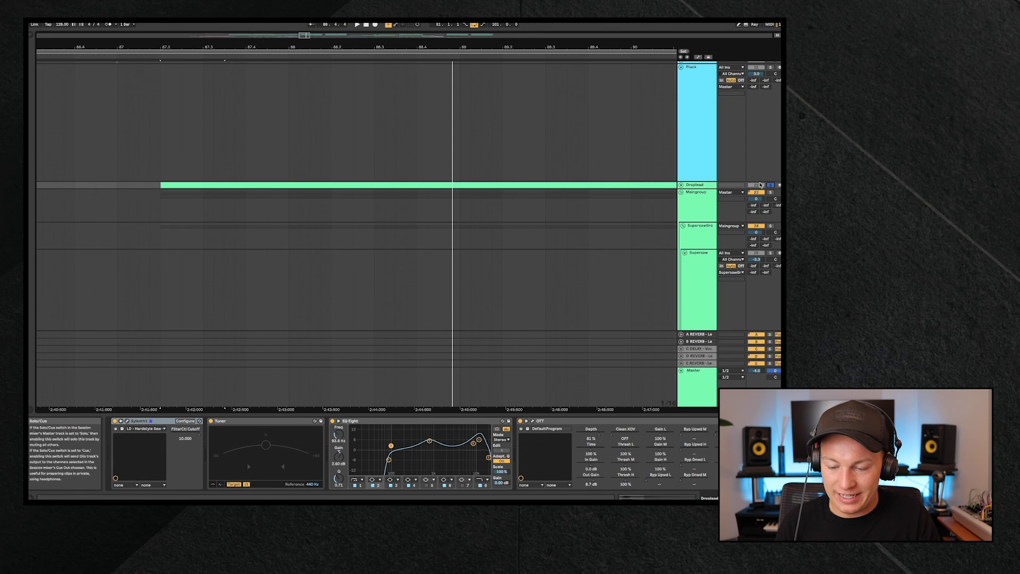
pyautogui.click(681, 186)
pyautogui.click(271, 171)
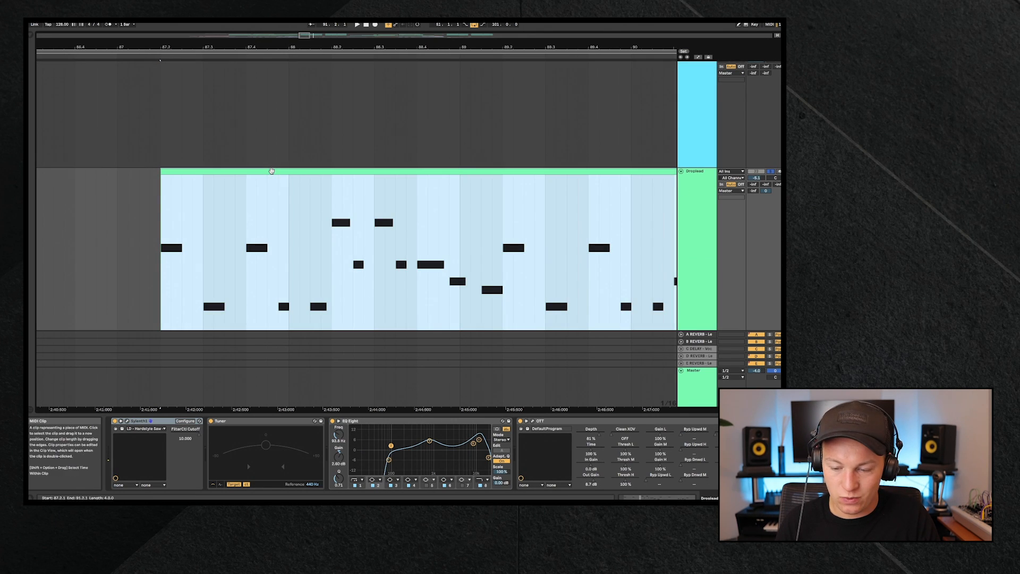
pyautogui.press('space')
pyautogui.scroll(-4, 245, 279)
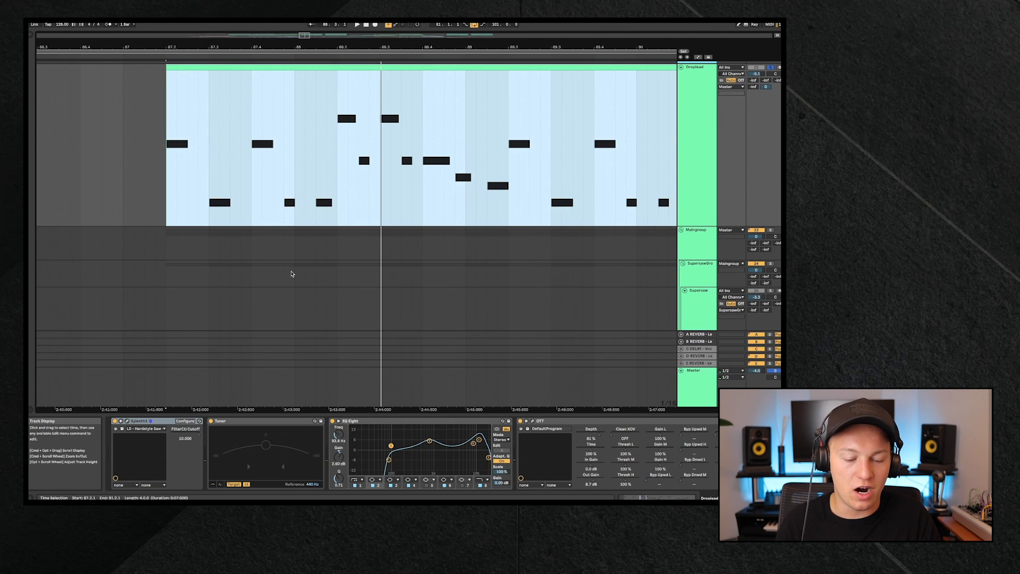
# Unfold and solo the Supersaw track holding the lead melody, and play its clip from bar 87
pyautogui.scroll(-5, 289, 272)
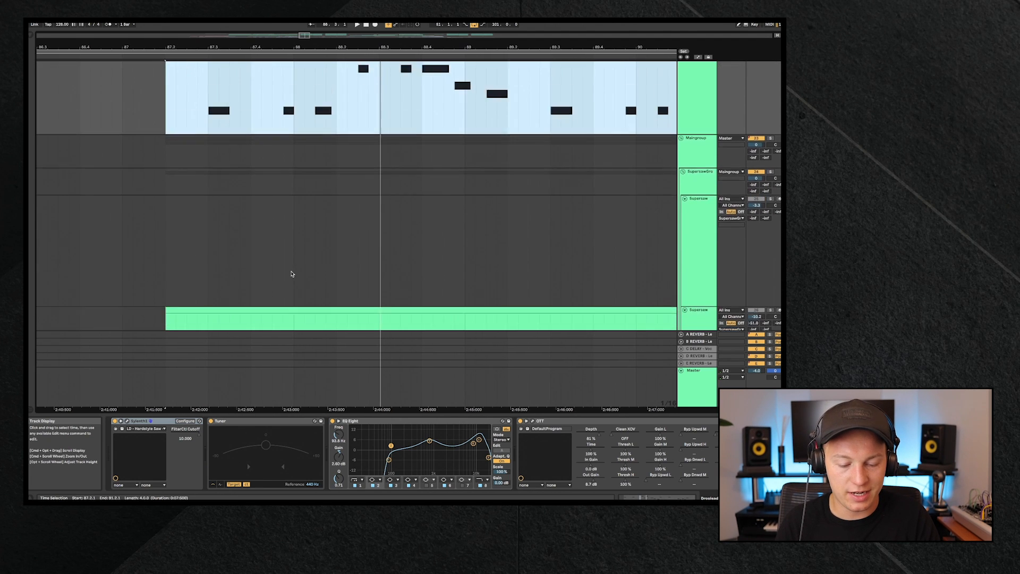
pyautogui.click(260, 227)
pyautogui.press('z')
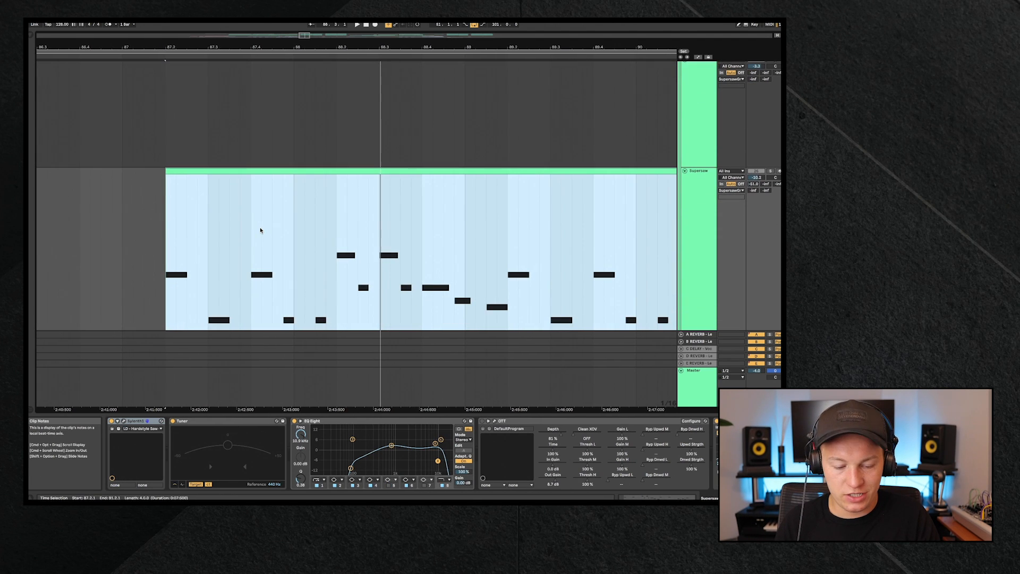
pyautogui.press('space')
pyautogui.scroll(-2, 260, 229)
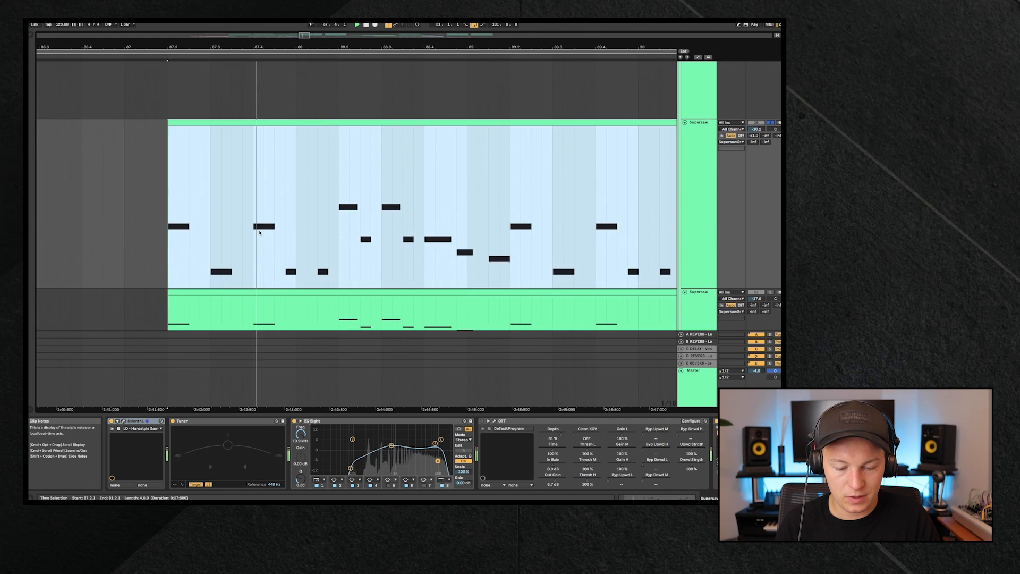
pyautogui.scroll(-2, 315, 225)
# Audition the second Supersaw track and each Leadgroup layer, including Synths and Sawlead, one at a time from bar 87
pyautogui.click(285, 222)
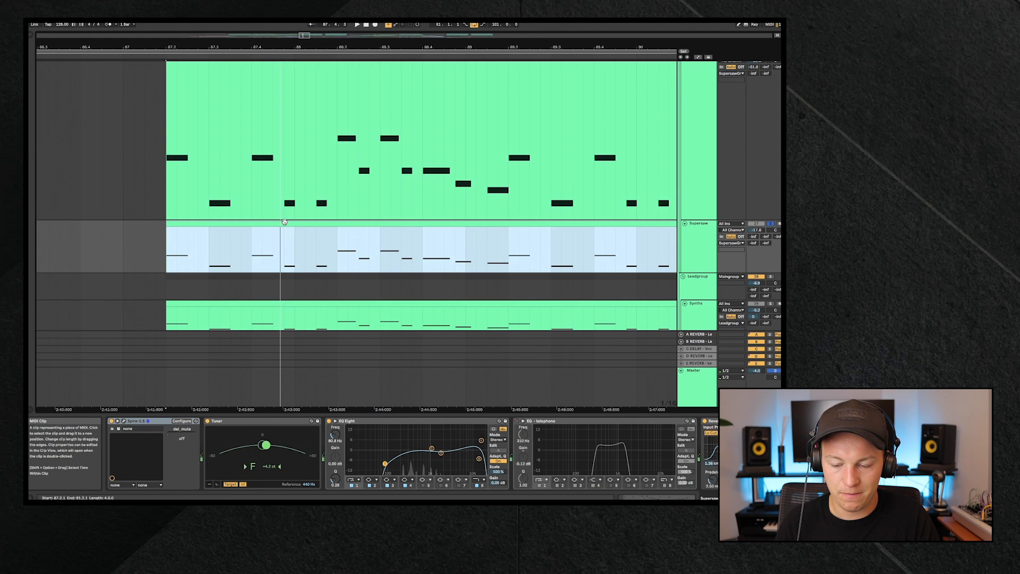
pyautogui.scroll(-2, 285, 222)
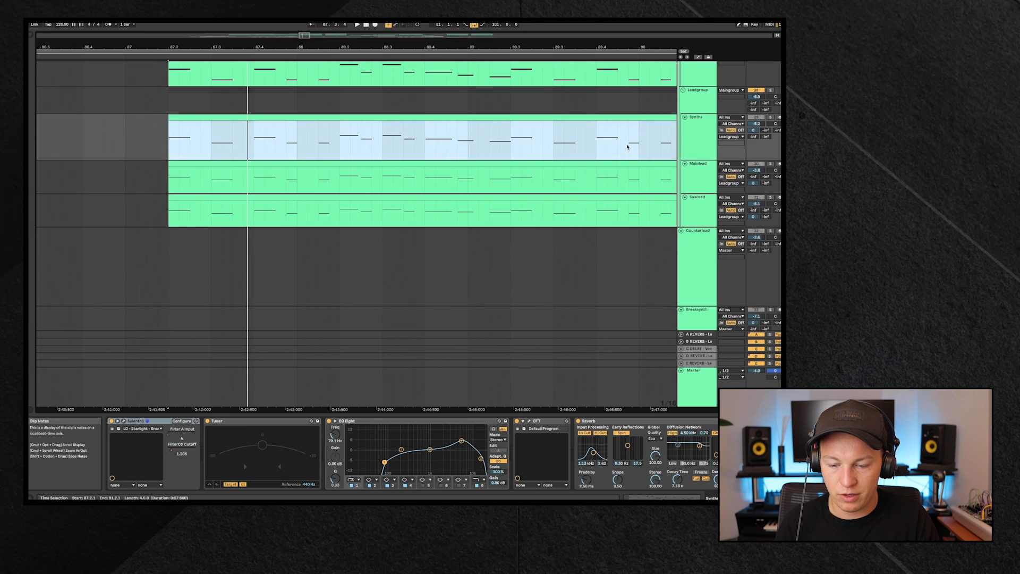
pyautogui.click(698, 140)
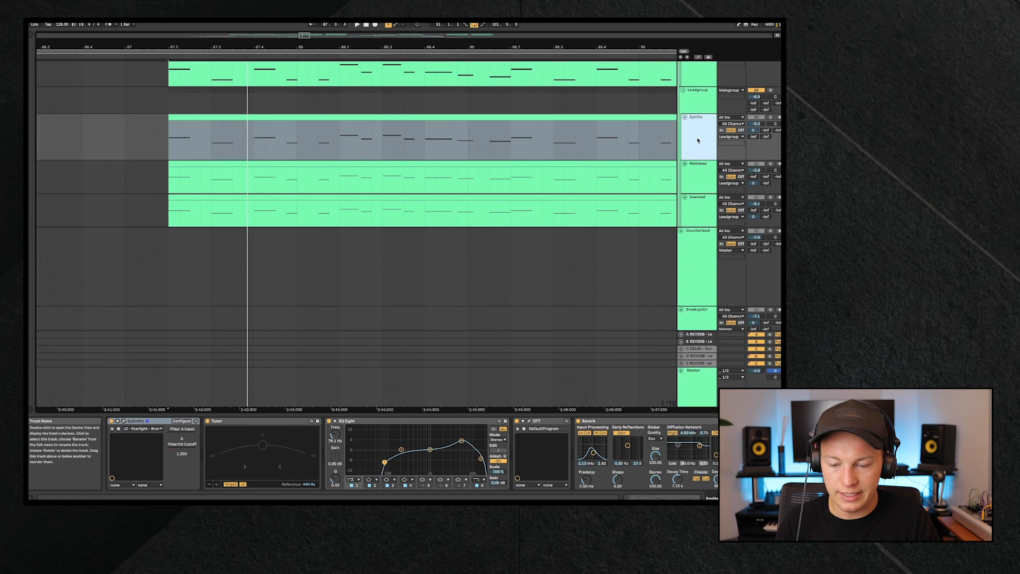
pyautogui.click(695, 184)
pyautogui.click(693, 209)
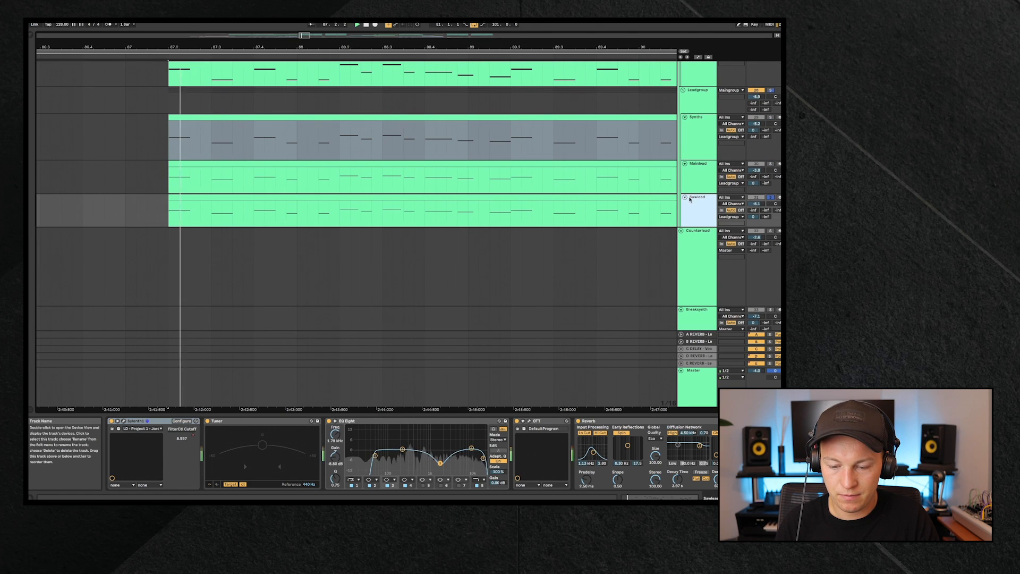
pyautogui.click(693, 137)
pyautogui.press('space')
pyautogui.press('space')
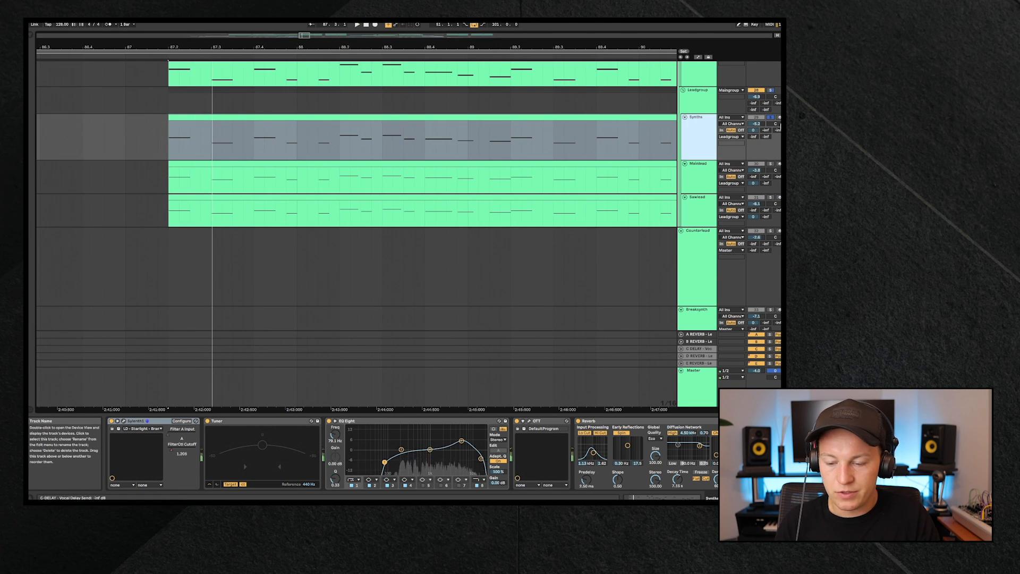
# Solo the Leadgroup layers, the Supersaw tracks and the Droplead track together
pyautogui.click(771, 164)
pyautogui.scroll(3, 772, 202)
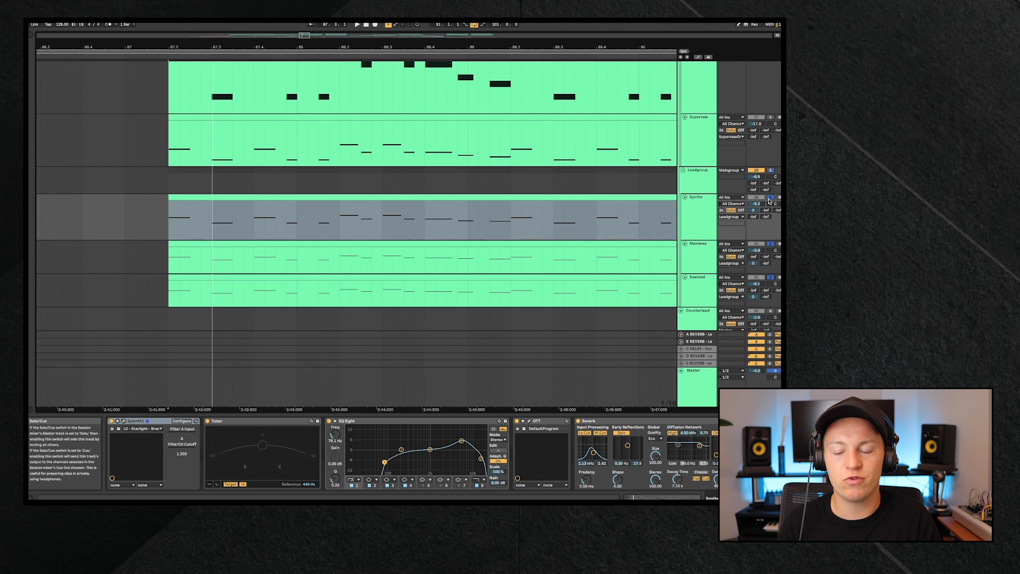
pyautogui.scroll(2, 771, 200)
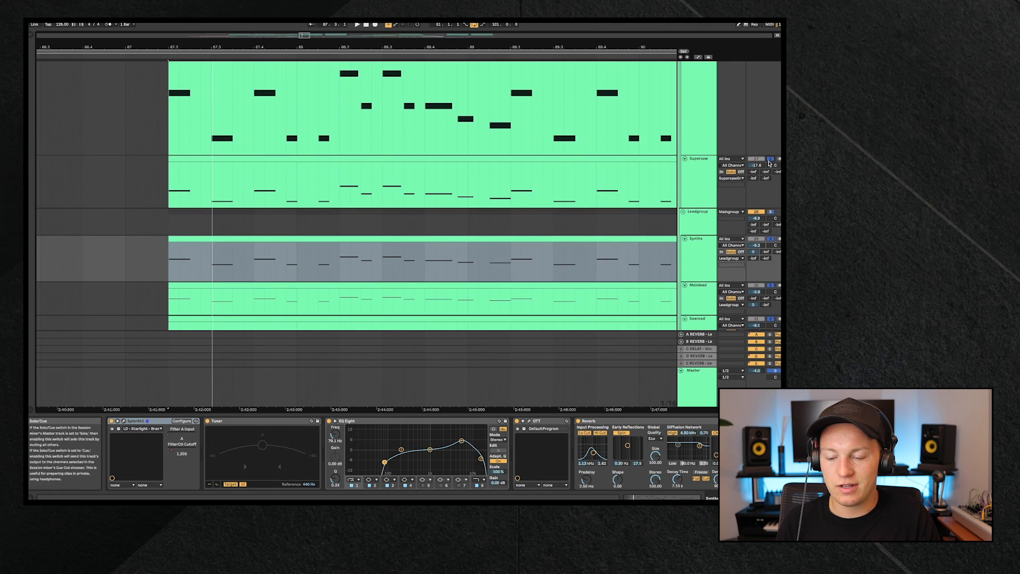
pyautogui.scroll(3, 768, 161)
pyautogui.scroll(2, 768, 161)
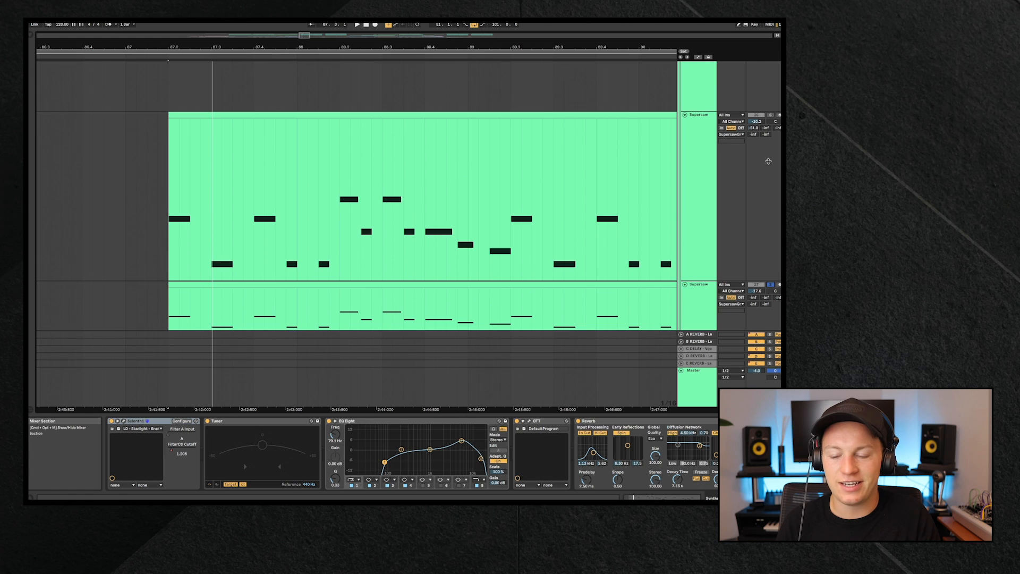
pyautogui.scroll(4, 771, 127)
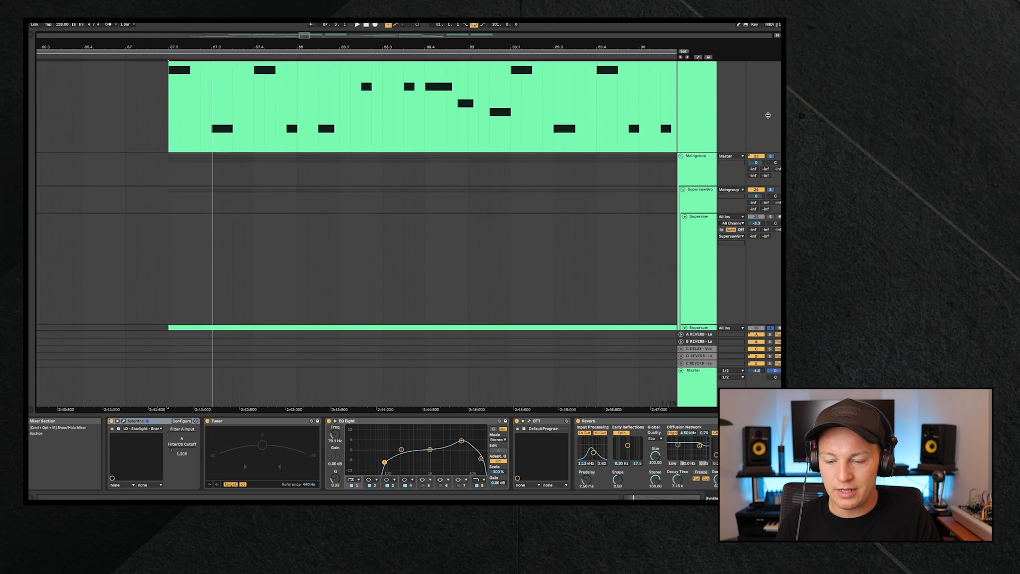
pyautogui.scroll(2, 769, 118)
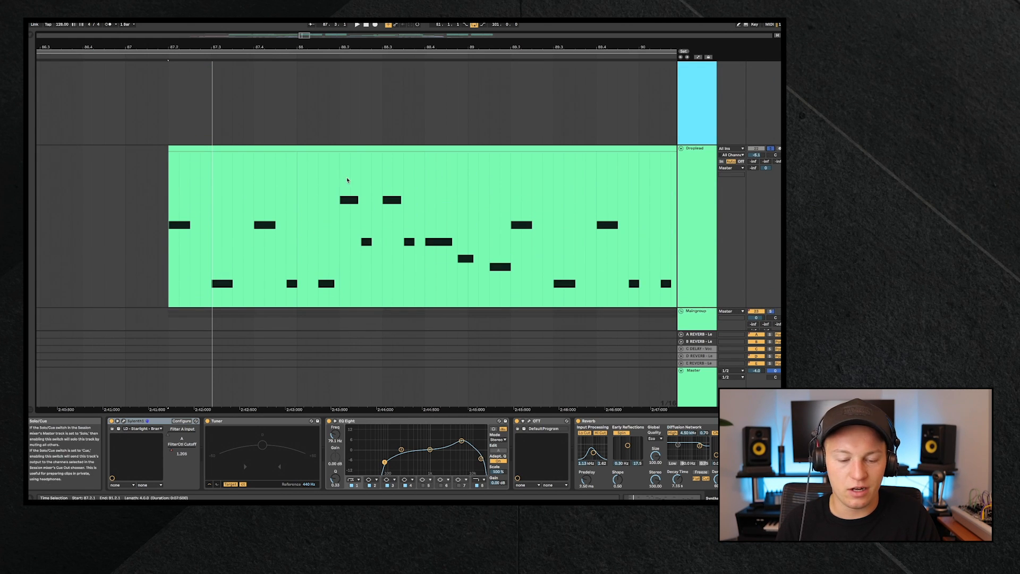
# Play all the soloed lead layers together from the start of the Droplead clip at bar 87
pyautogui.click(298, 149)
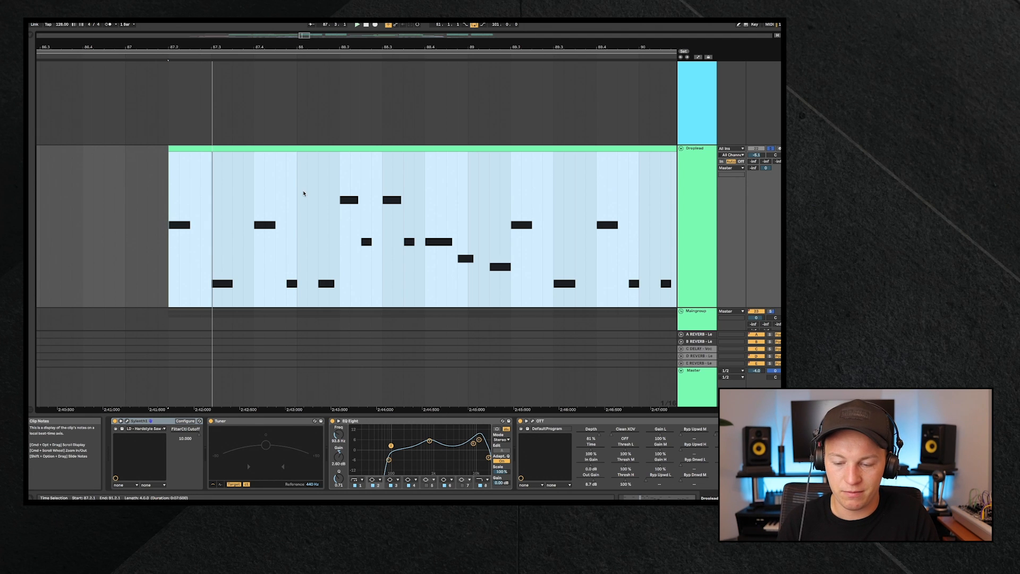
pyautogui.press('space')
pyautogui.scroll(-3, 341, 218)
pyautogui.scroll(-8, 341, 220)
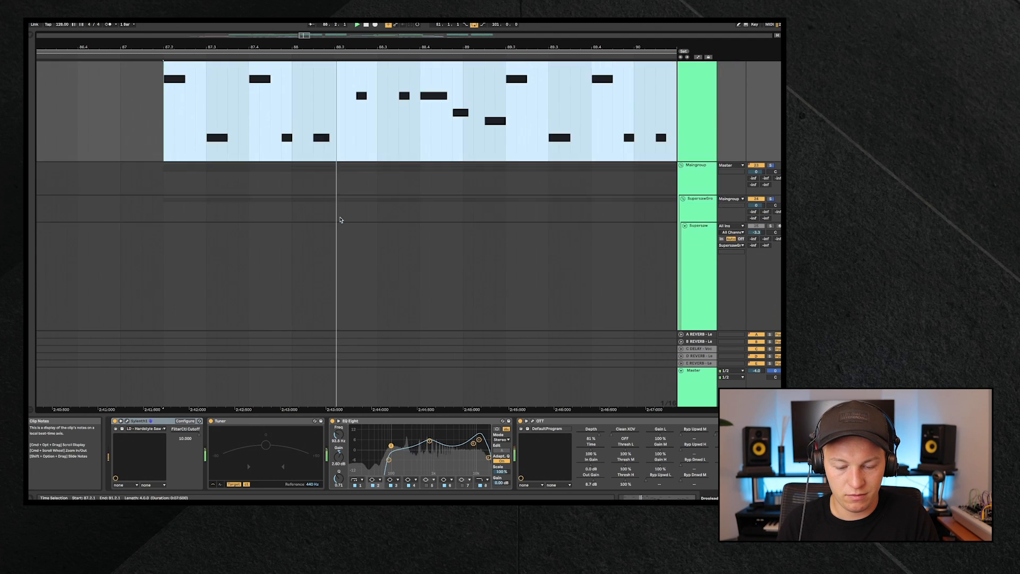
pyautogui.scroll(-20, 340, 219)
pyautogui.press('space')
pyautogui.scroll(15, 341, 219)
pyautogui.scroll(-10, 341, 219)
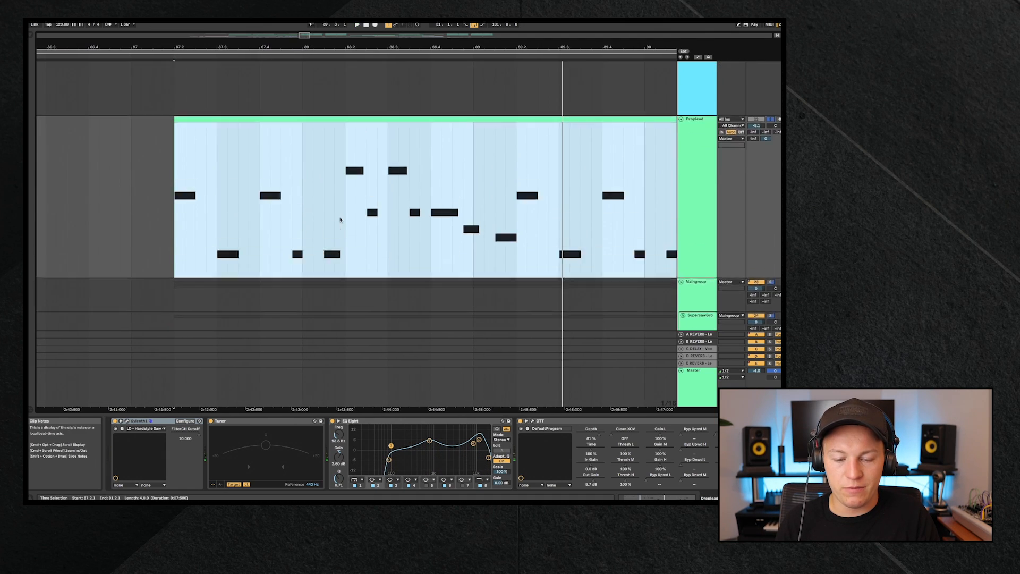
# Add the tonal bass, sub and punch bass tracks to the soloed leads and play the combination from bar 87
pyautogui.scroll(1, 341, 219)
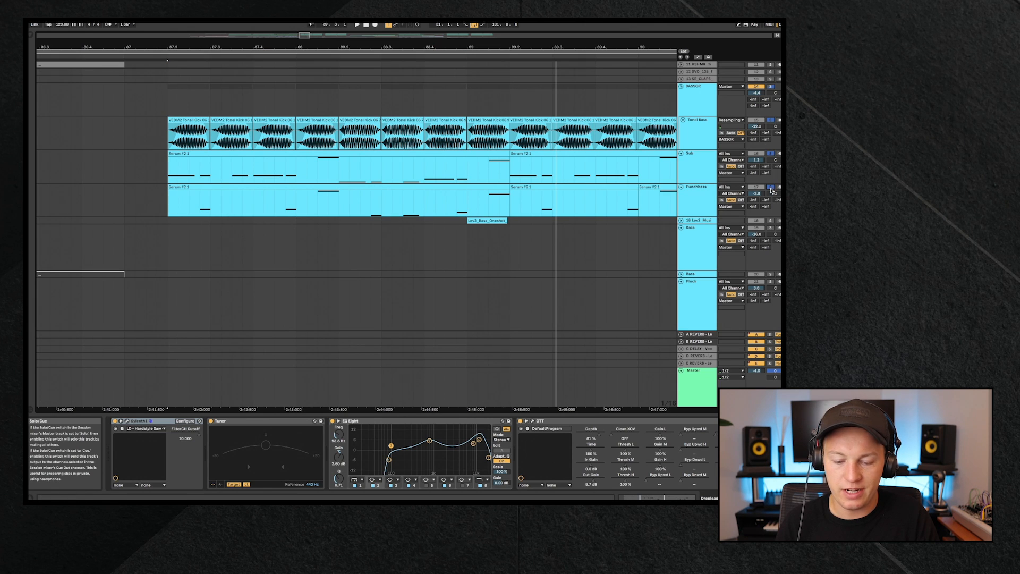
pyautogui.press('space')
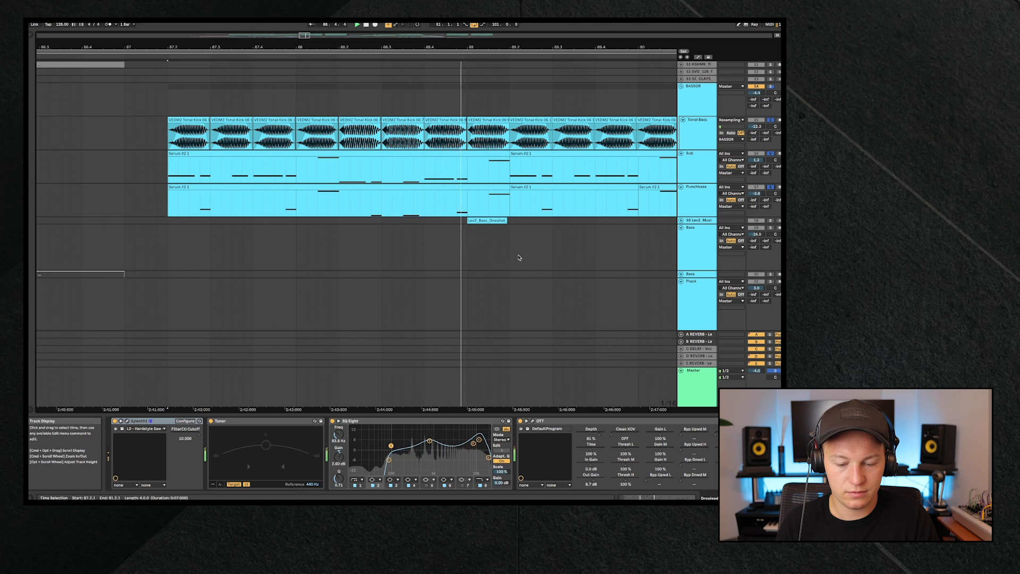
pyautogui.scroll(3, 519, 258)
pyautogui.hscroll(5, 519, 257)
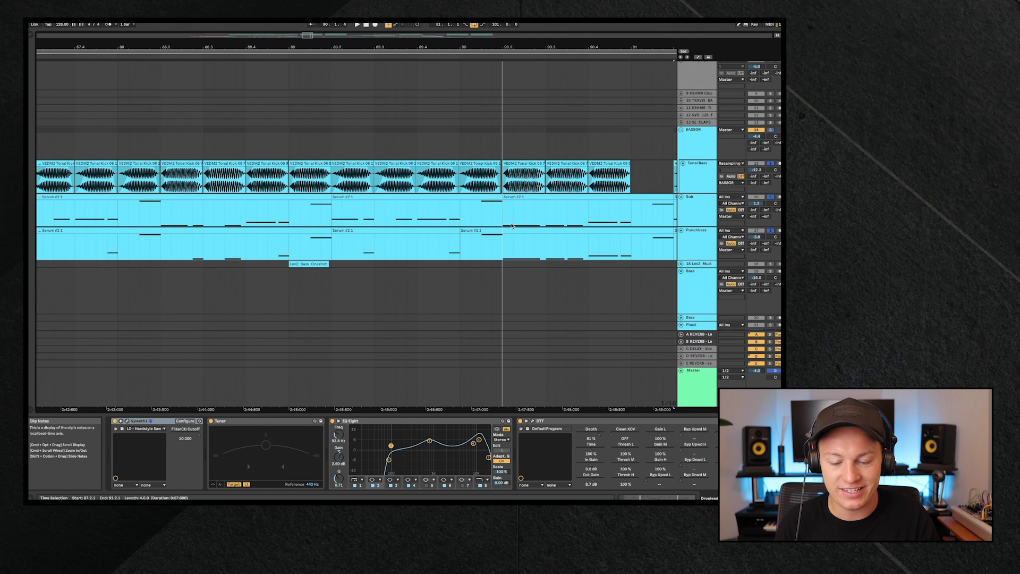
# Go to the break at bar 103, then unfold and solo the VPS Avenger track and play its first clip
pyautogui.moveTo(432, 44); pyautogui.dragTo(221, 25)
pyautogui.scroll(-10, 282, 227)
pyautogui.hscroll(8, 282, 226)
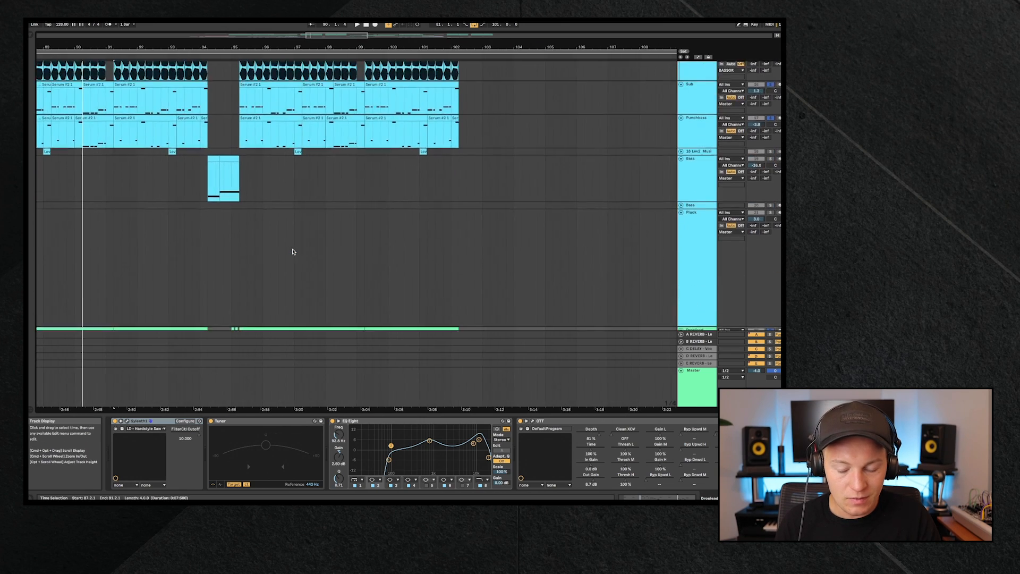
pyautogui.scroll(-6, 293, 251)
pyautogui.hscroll(-2, 292, 251)
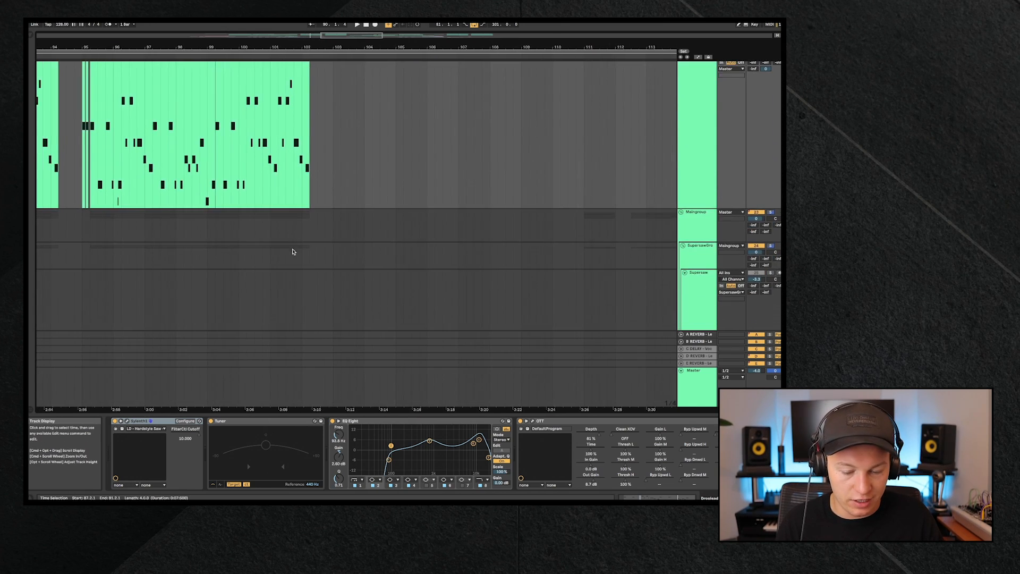
pyautogui.scroll(10, 292, 251)
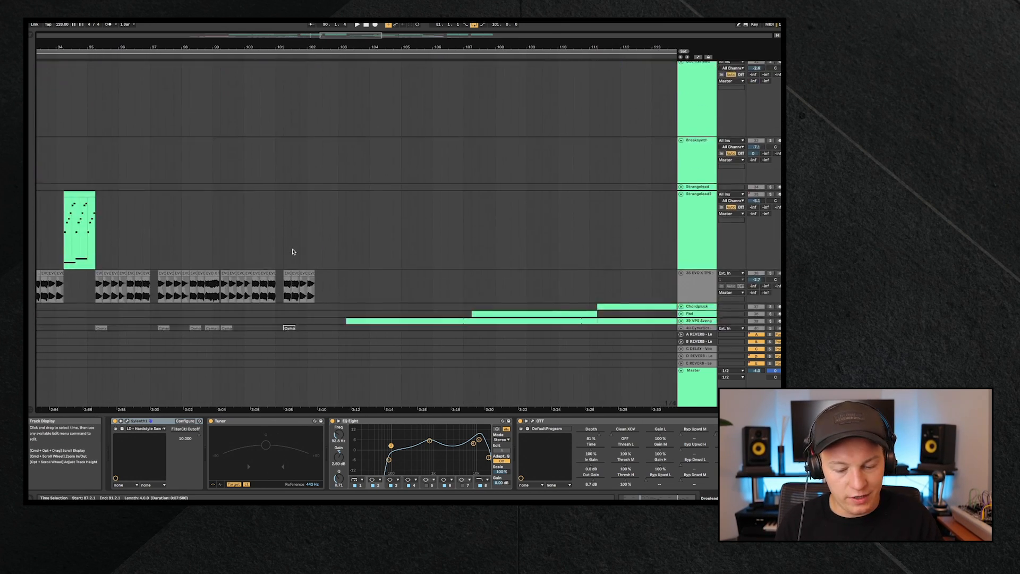
pyautogui.hscroll(1, 372, 239)
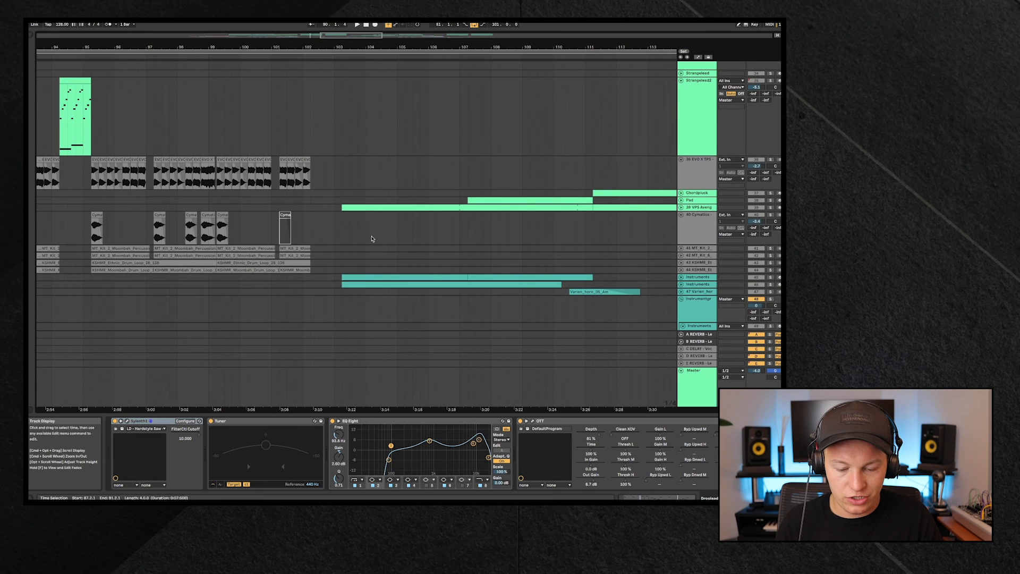
pyautogui.click(357, 207)
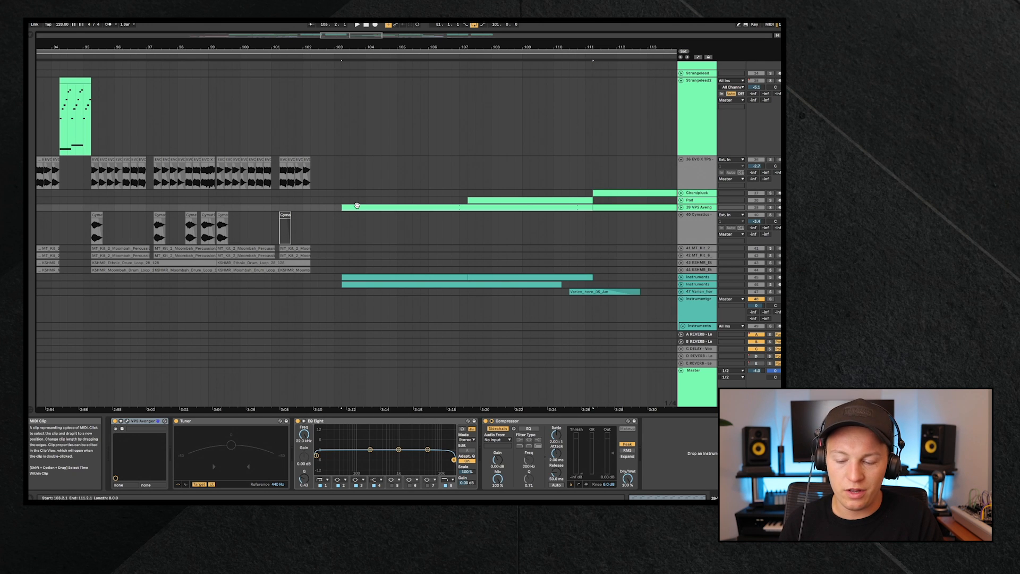
pyautogui.click(681, 208)
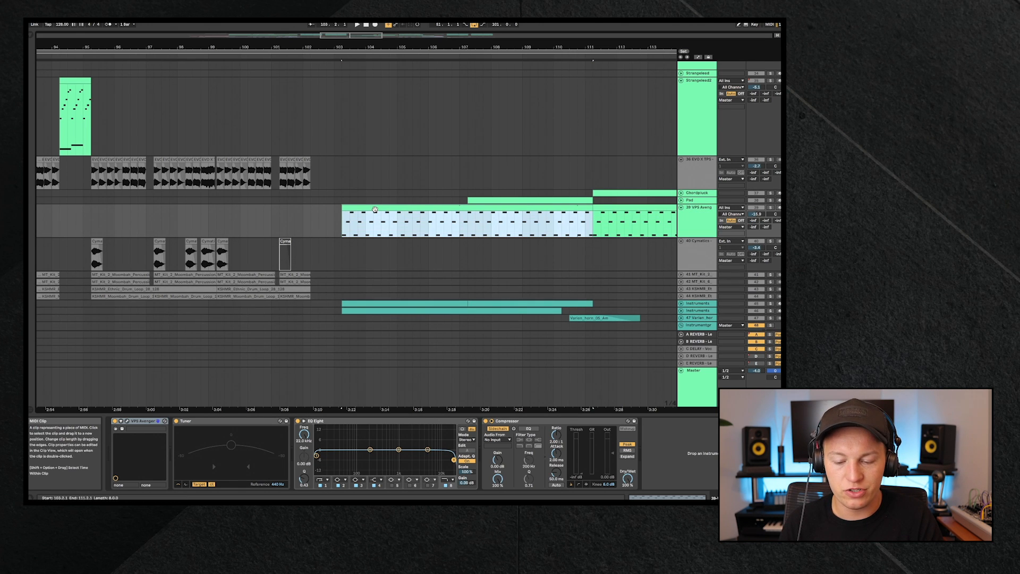
pyautogui.press('space')
pyautogui.scroll(-3, 401, 266)
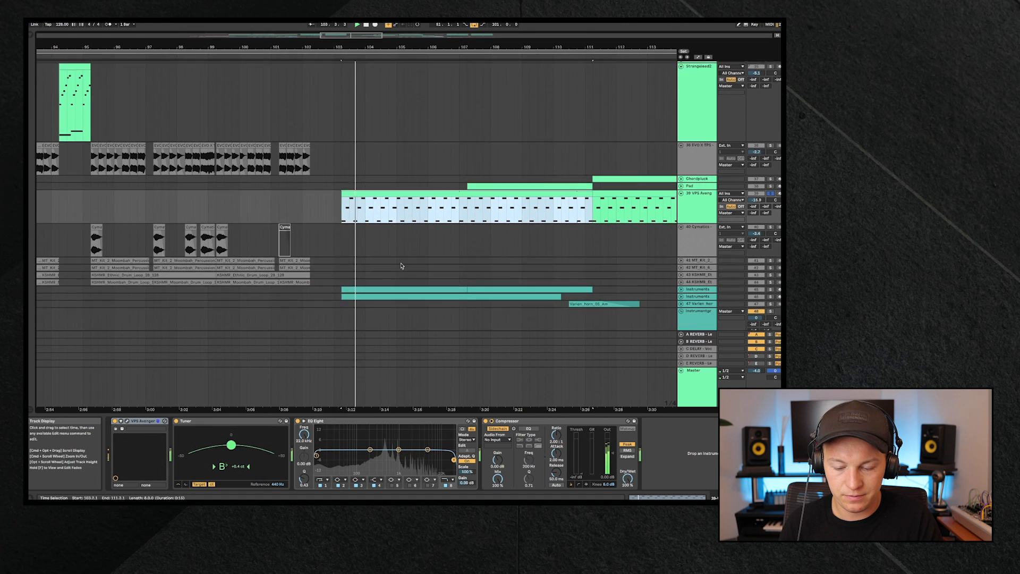
# Unfold the first Instruments track with the felt grand piano in the break and solo it
pyautogui.click(681, 260)
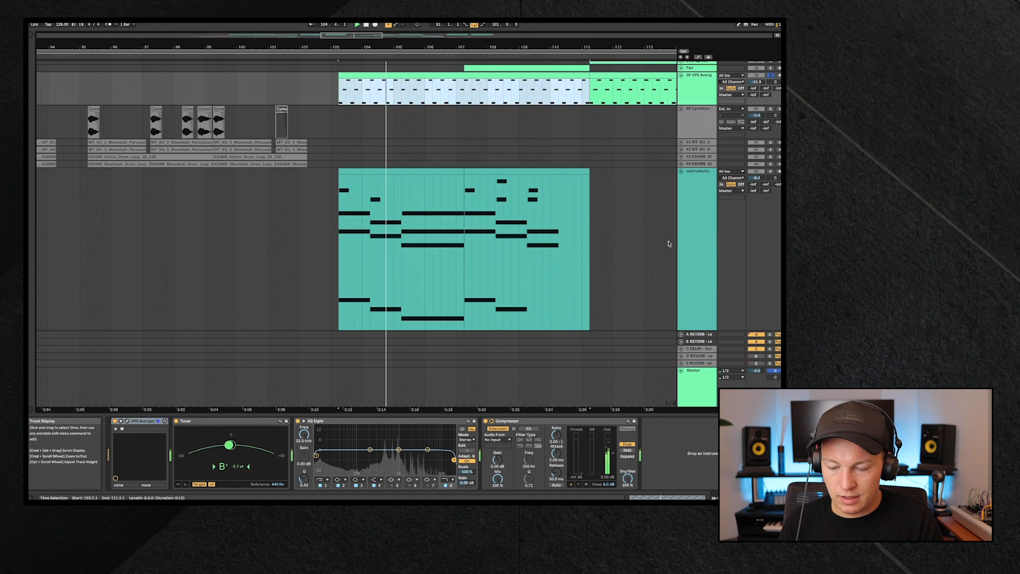
pyautogui.scroll(-4, 669, 245)
pyautogui.click(772, 146)
pyautogui.click(701, 147)
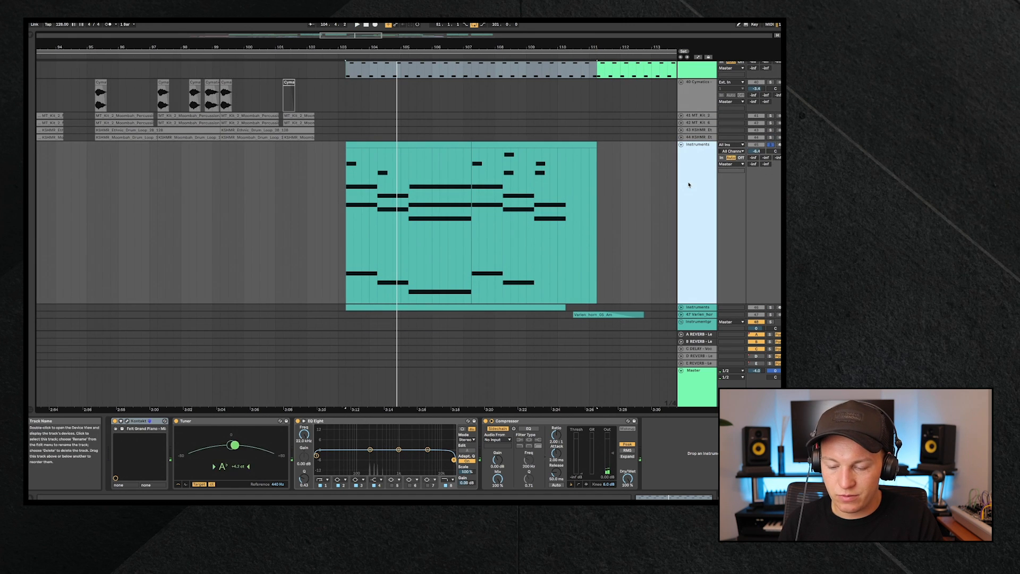
# Unfold the second Instruments track, add it to the soloed piano, and play both from bar 103
pyautogui.scroll(-3, 686, 191)
pyautogui.click(681, 225)
pyautogui.scroll(-1, 682, 225)
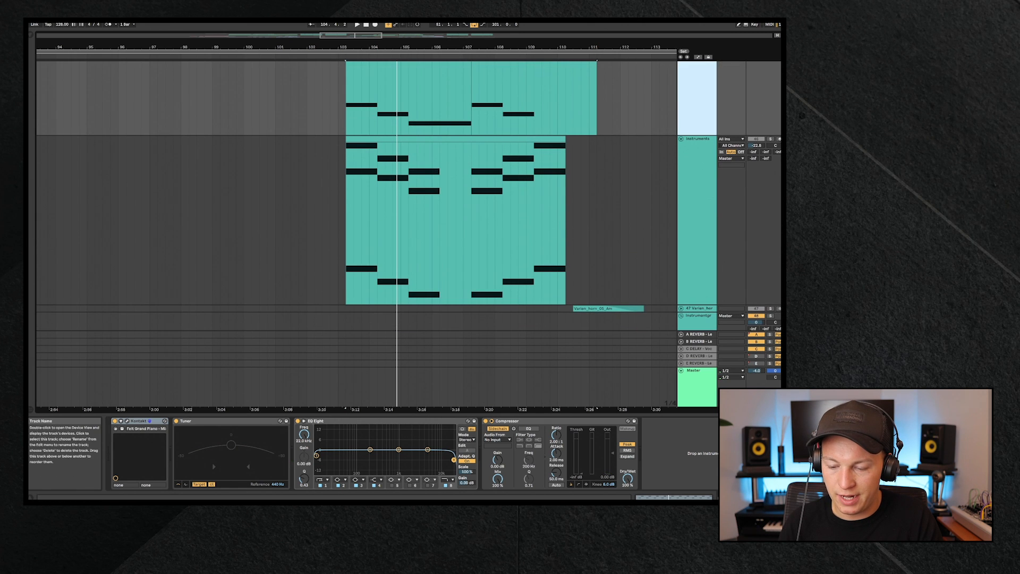
pyautogui.click(771, 139)
pyautogui.press('space')
pyautogui.scroll(4, 531, 201)
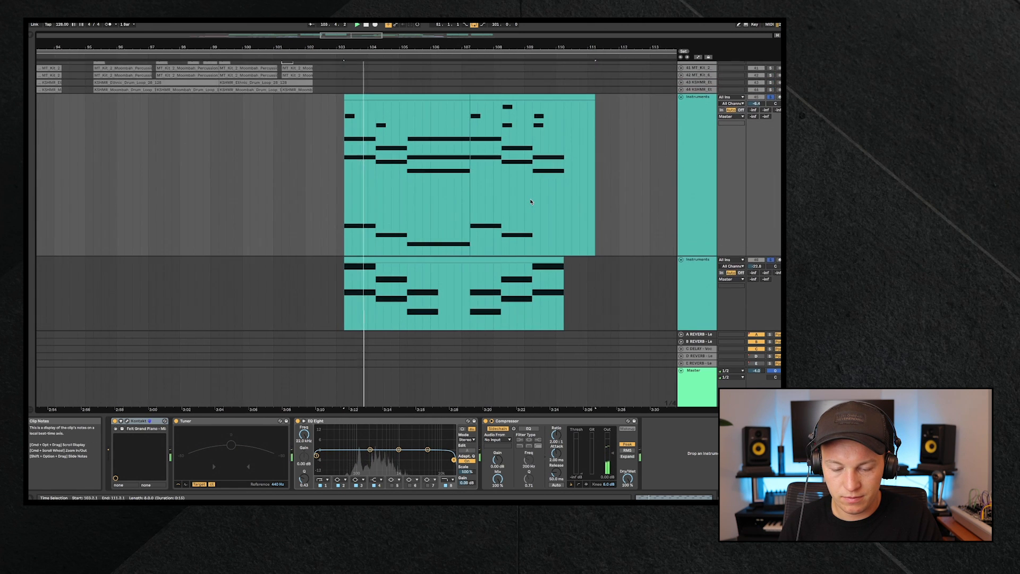
pyautogui.scroll(-15, 531, 202)
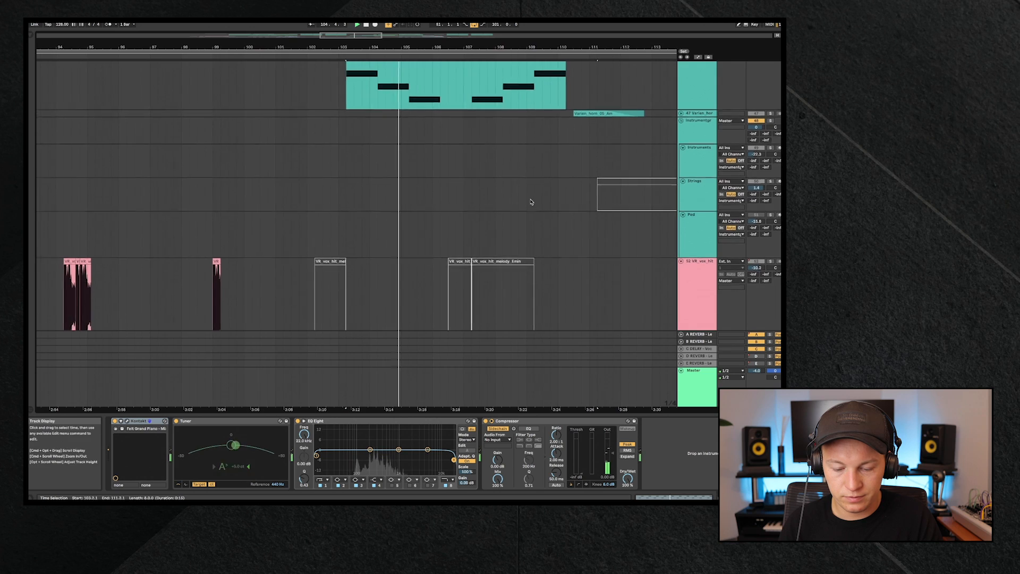
# Solo and unfold the Pad track in the break and play its clip from bar 107
pyautogui.scroll(12, 531, 201)
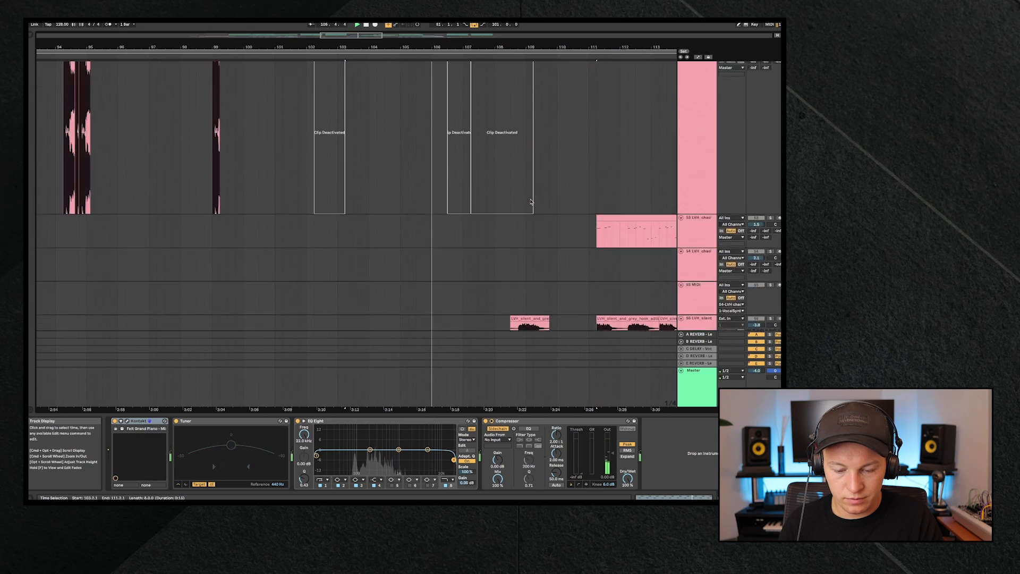
pyautogui.scroll(12, 531, 202)
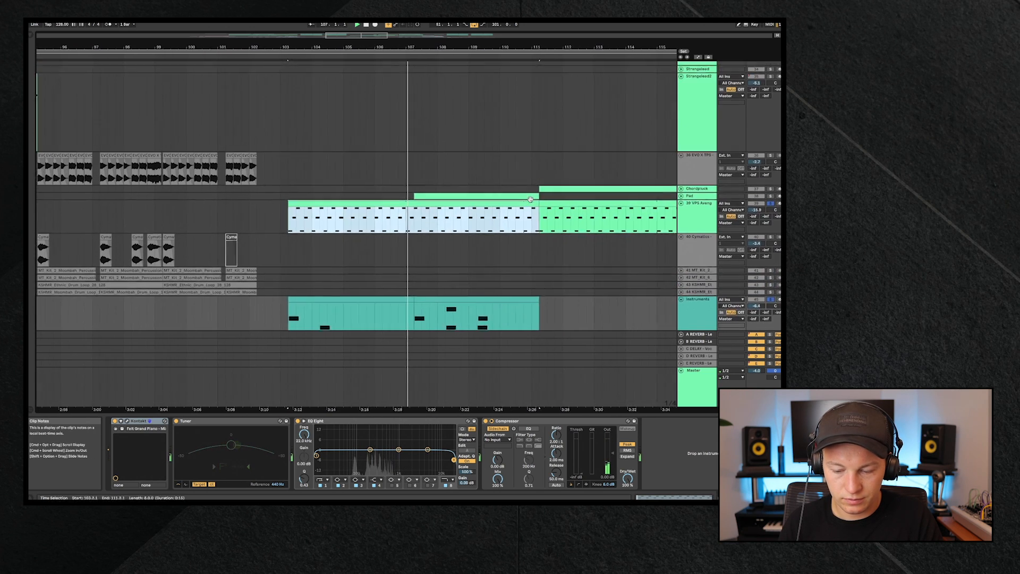
pyautogui.click(686, 203)
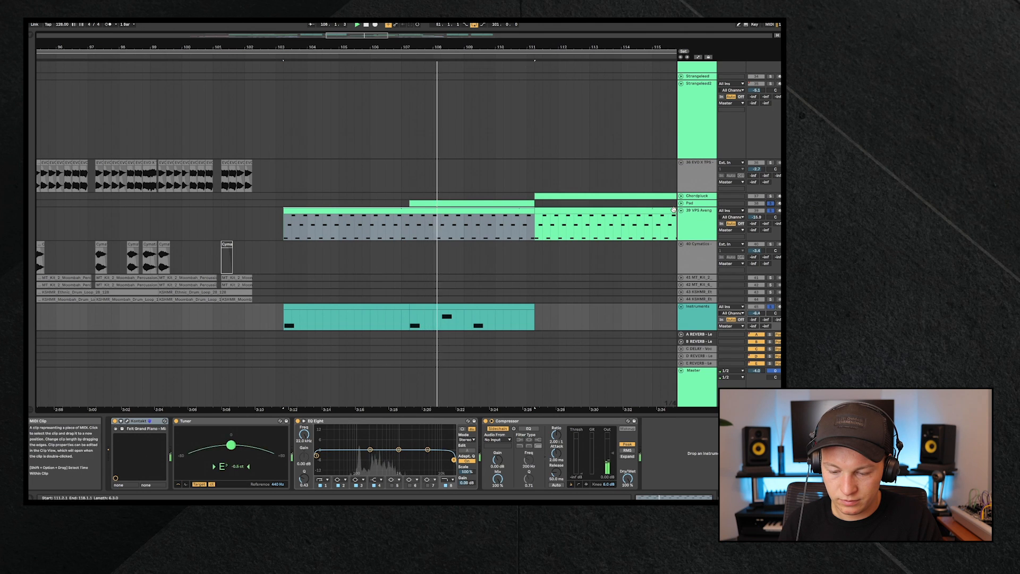
pyautogui.click(770, 204)
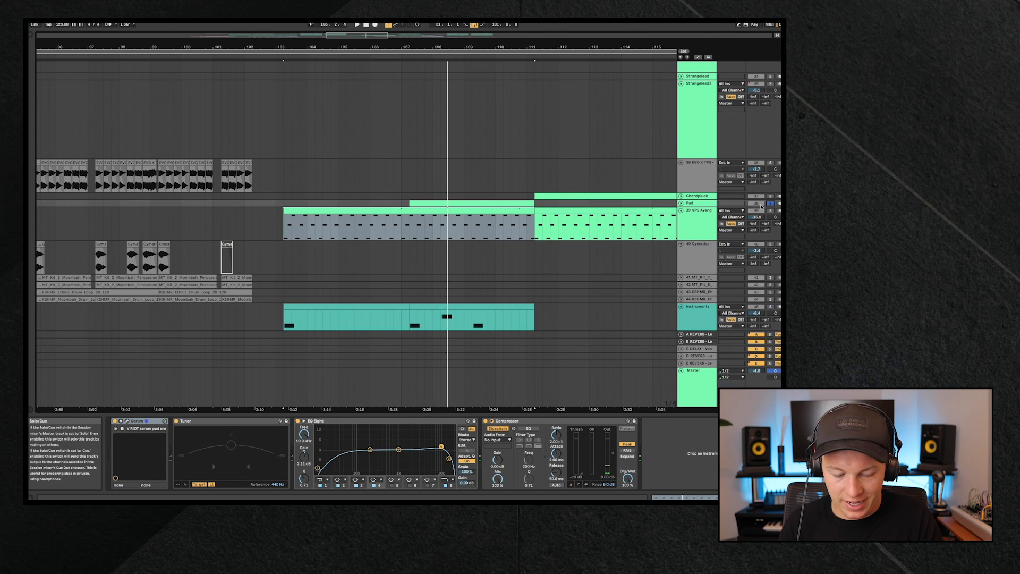
pyautogui.click(681, 203)
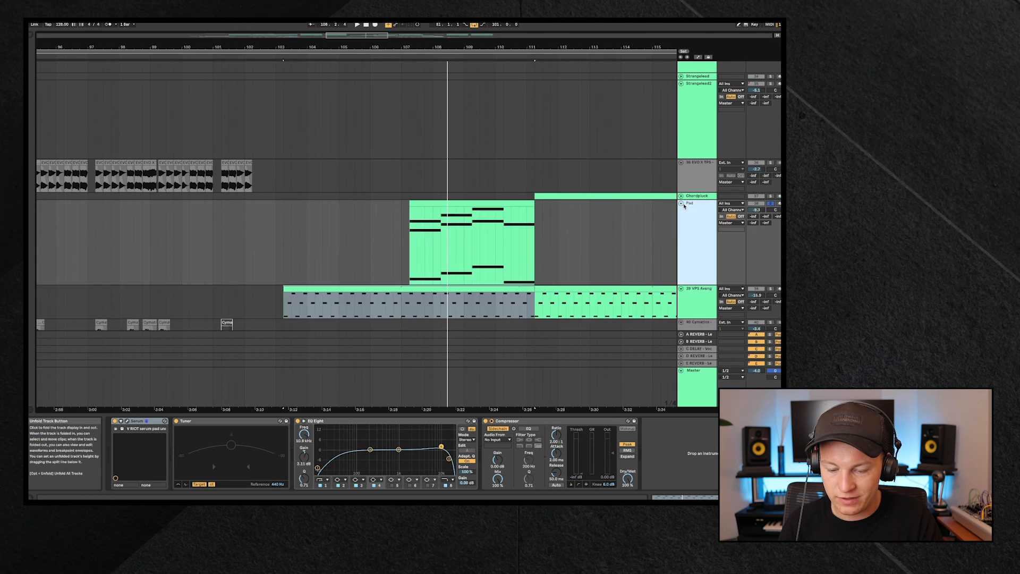
pyautogui.click(490, 204)
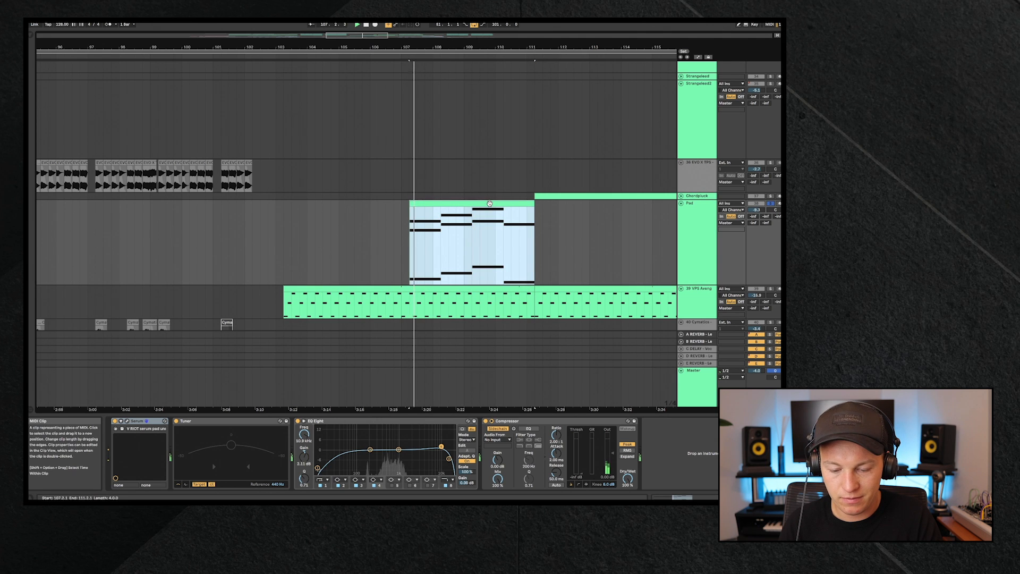
pyautogui.scroll(-2, 492, 212)
pyautogui.hscroll(1, 493, 213)
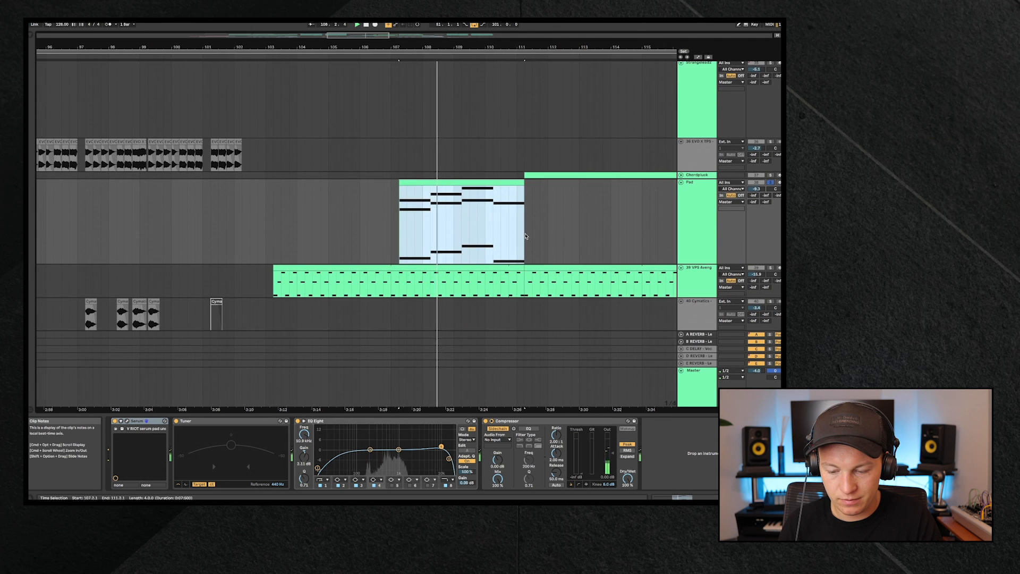
# Clear the Pad solo and play the break with all layers together up to bar 112
pyautogui.scroll(-10, 526, 236)
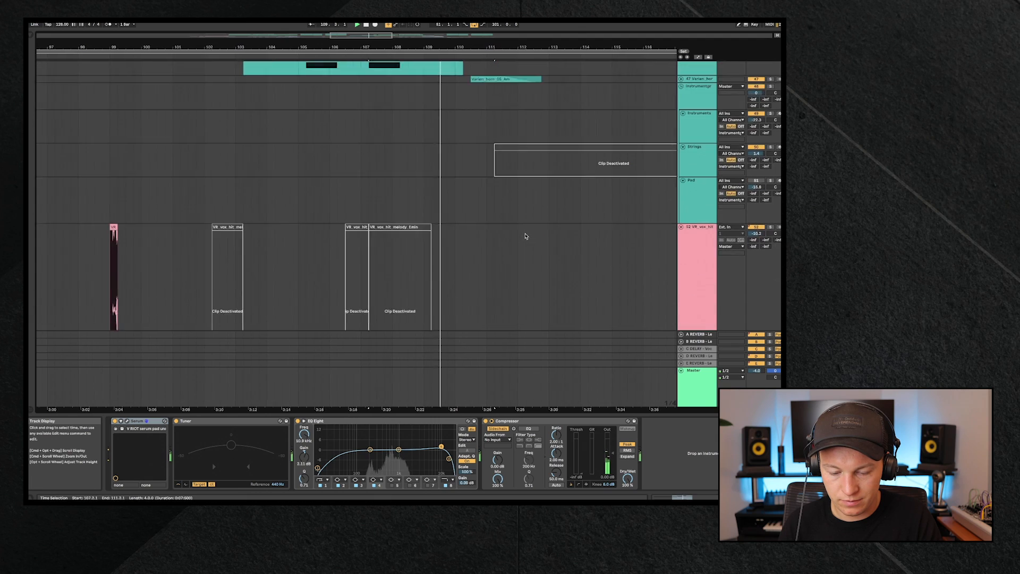
pyautogui.scroll(-5, 526, 236)
pyautogui.scroll(8, 526, 236)
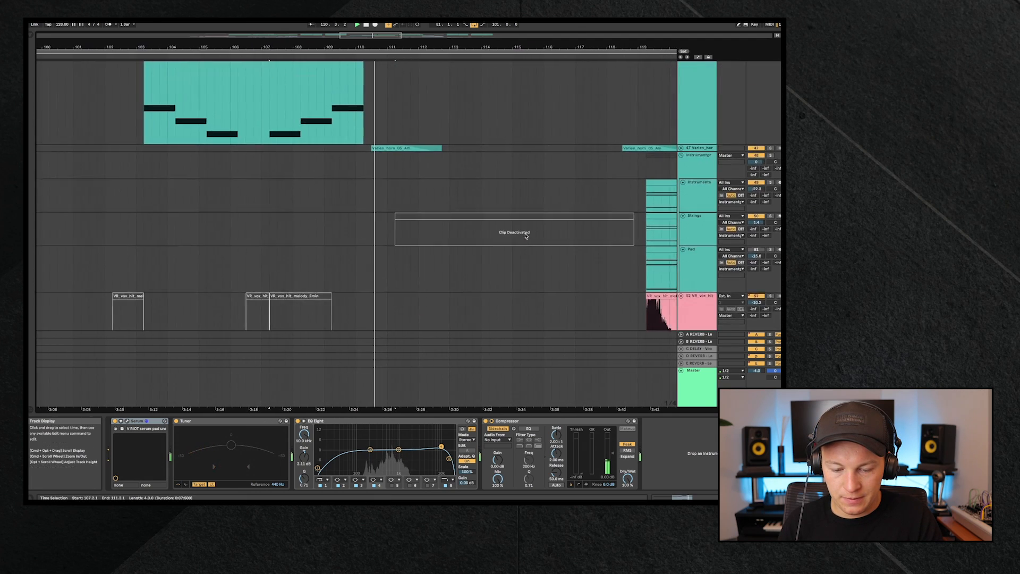
pyautogui.scroll(10, 525, 236)
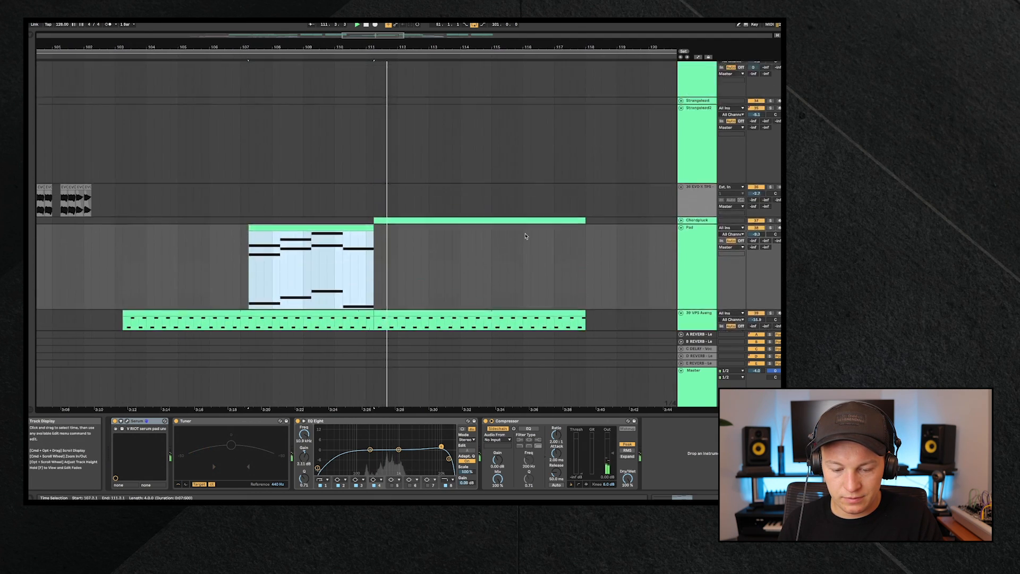
pyautogui.scroll(2, 525, 236)
pyautogui.scroll(-5, 526, 236)
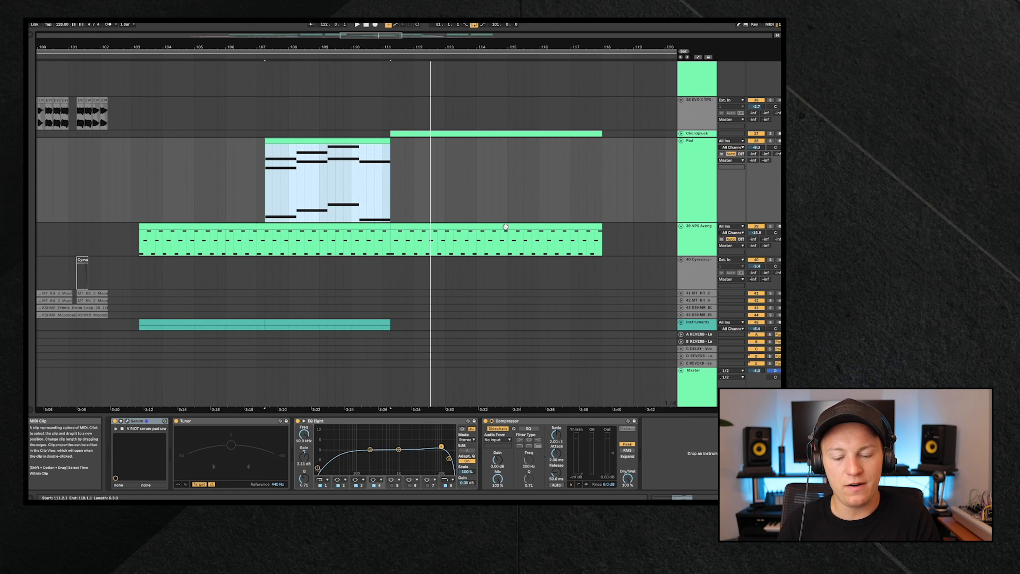
# Select the Chordpluck clip at bar 111 and look through the instrument, vocal, effects and lead tracks around that section
pyautogui.click(473, 134)
pyautogui.click(681, 134)
pyautogui.click(681, 134)
pyautogui.scroll(-12, 522, 200)
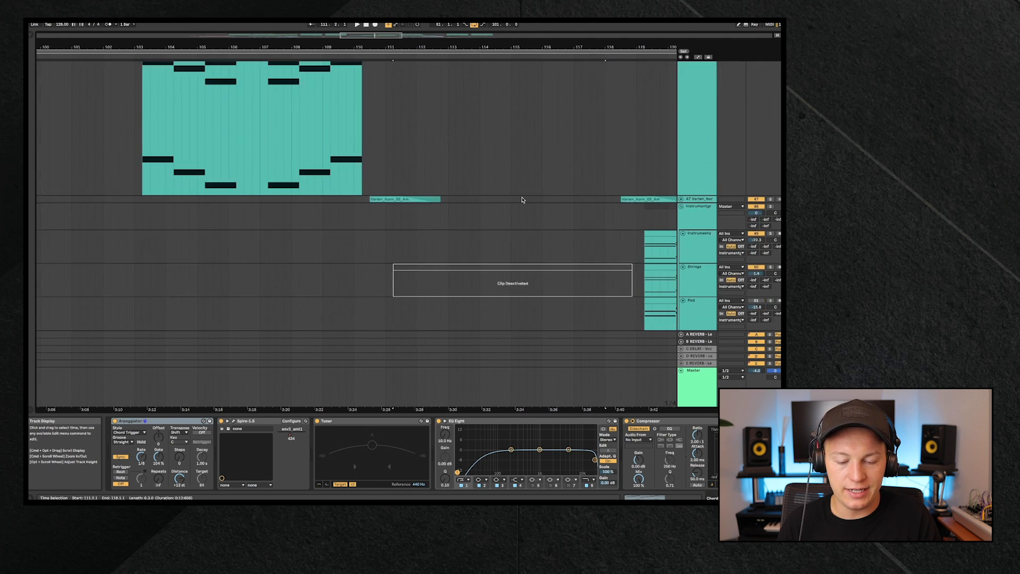
pyautogui.scroll(-15, 523, 201)
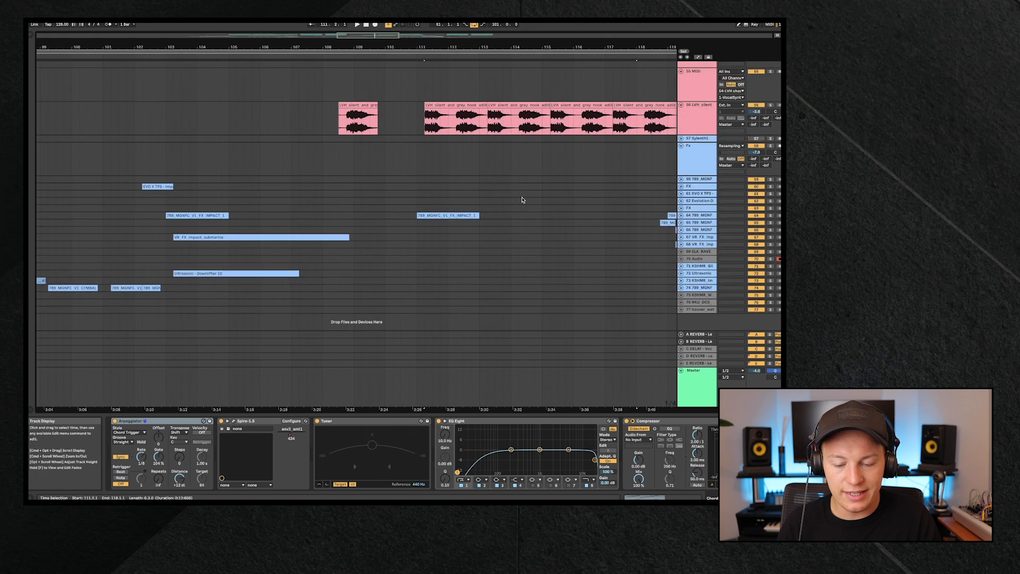
pyautogui.scroll(20, 523, 201)
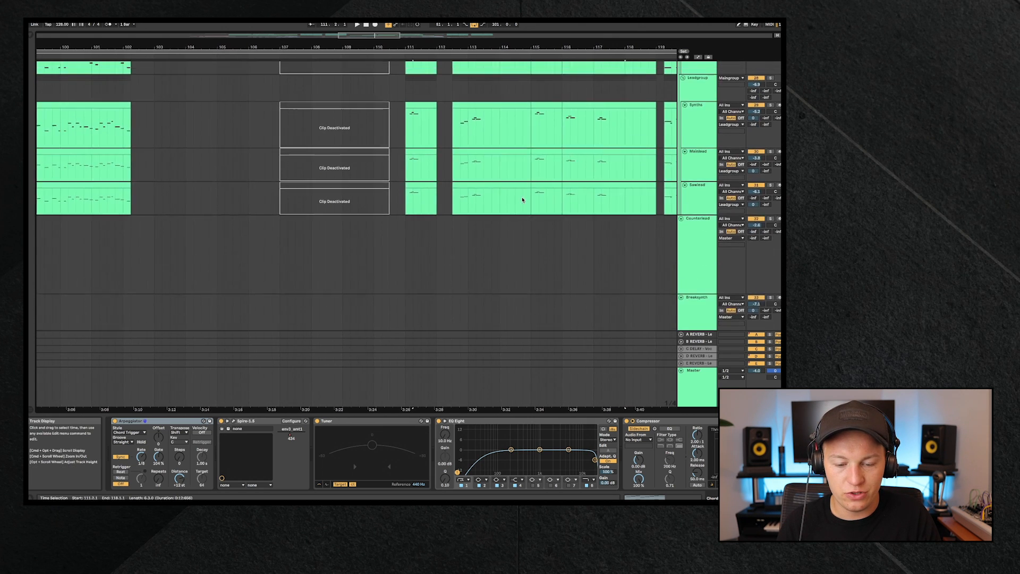
pyautogui.scroll(3, 522, 201)
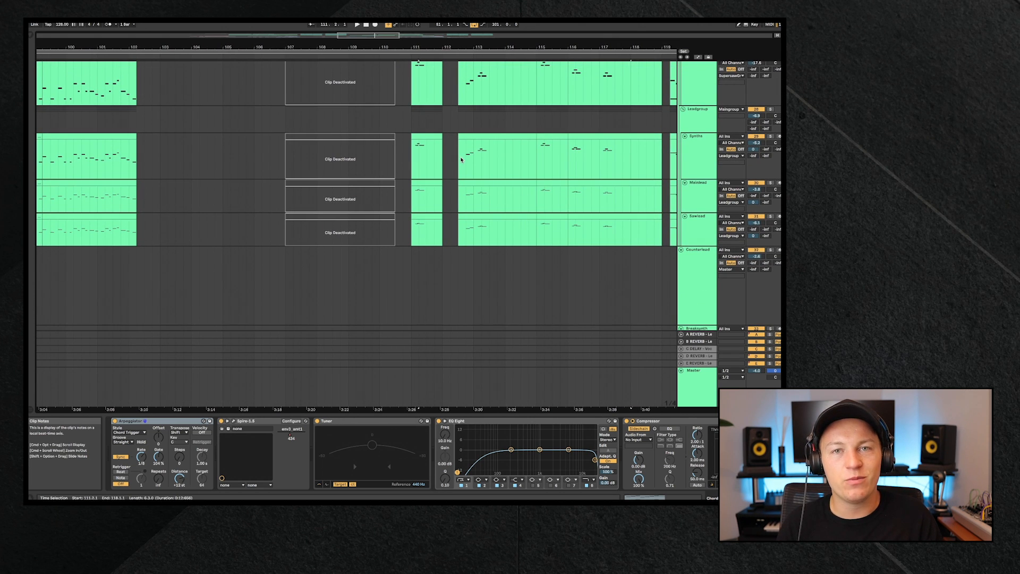
# Solo the lower Supersaw track together with the Leadgroup and play them from the short clip at bar 111
pyautogui.scroll(10, 461, 159)
pyautogui.click(431, 191)
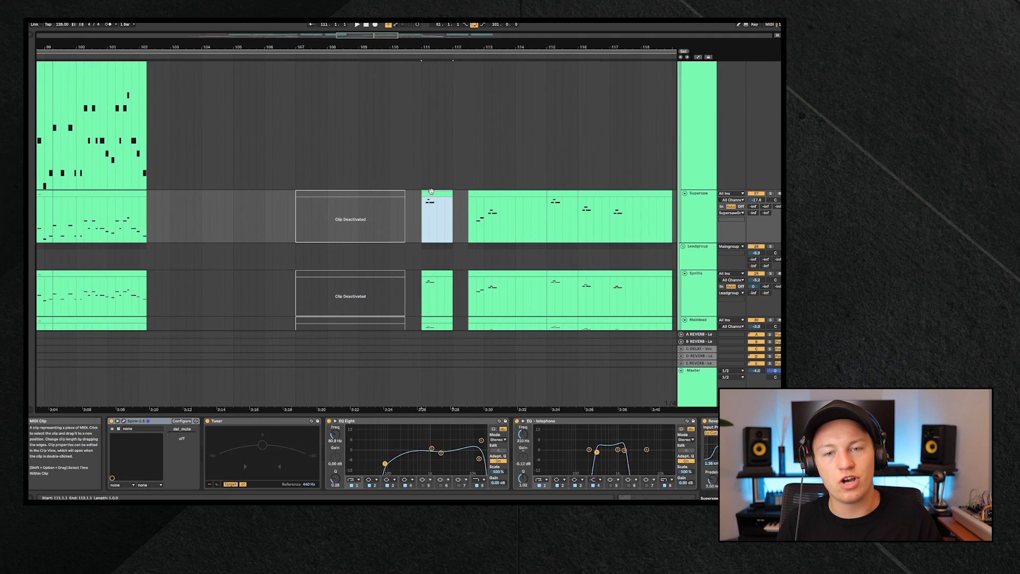
pyautogui.click(771, 195)
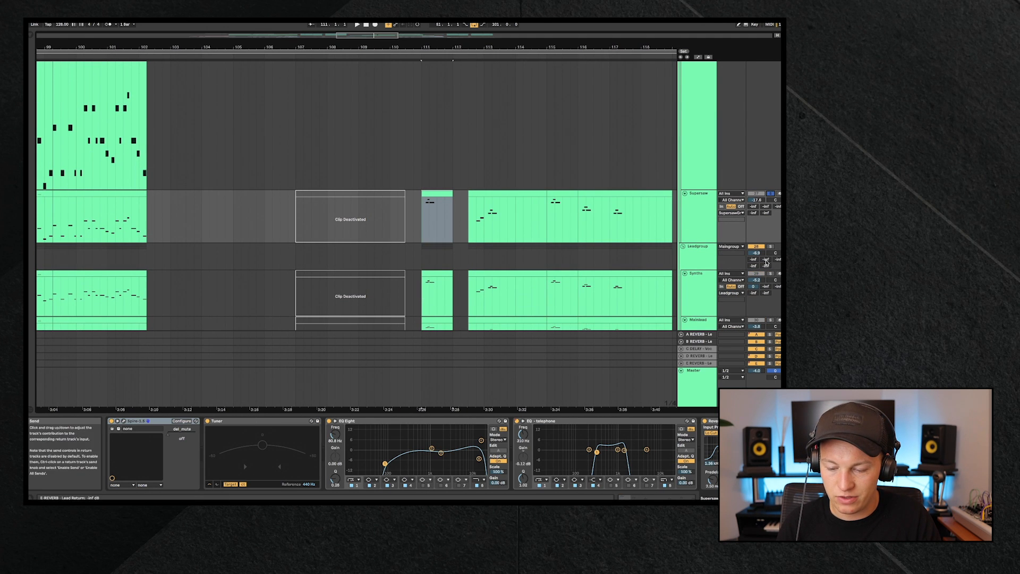
pyautogui.click(770, 248)
pyautogui.press('space')
pyautogui.scroll(-7, 574, 276)
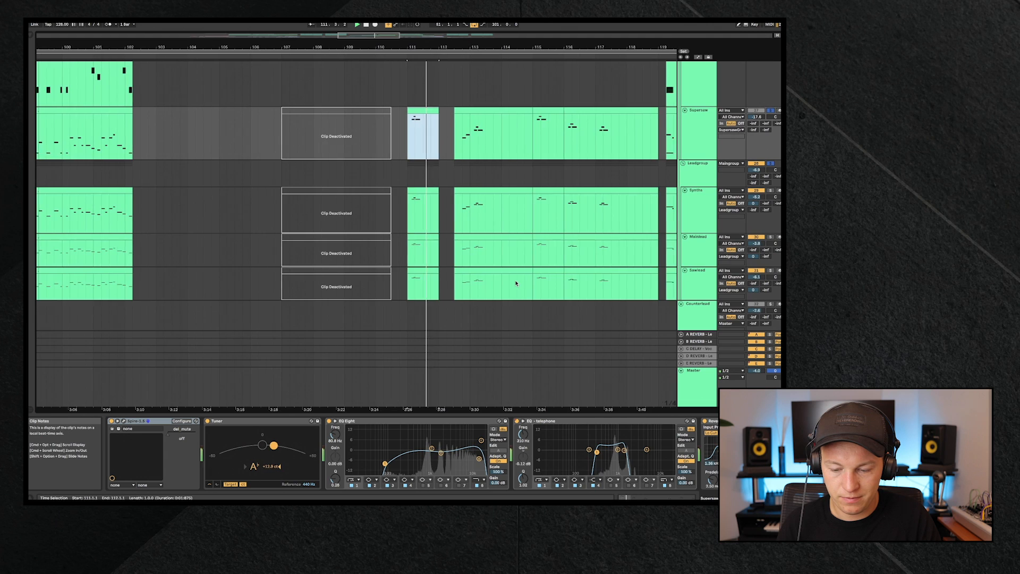
pyautogui.hscroll(3, 556, 274)
pyautogui.scroll(20, 594, 264)
pyautogui.scroll(-20, 595, 263)
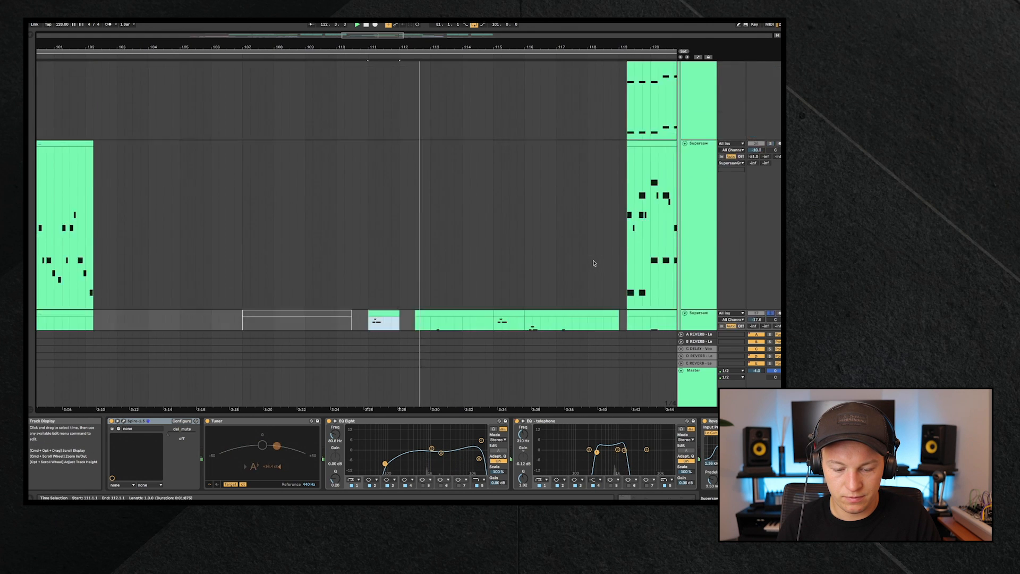
pyautogui.scroll(3, 595, 263)
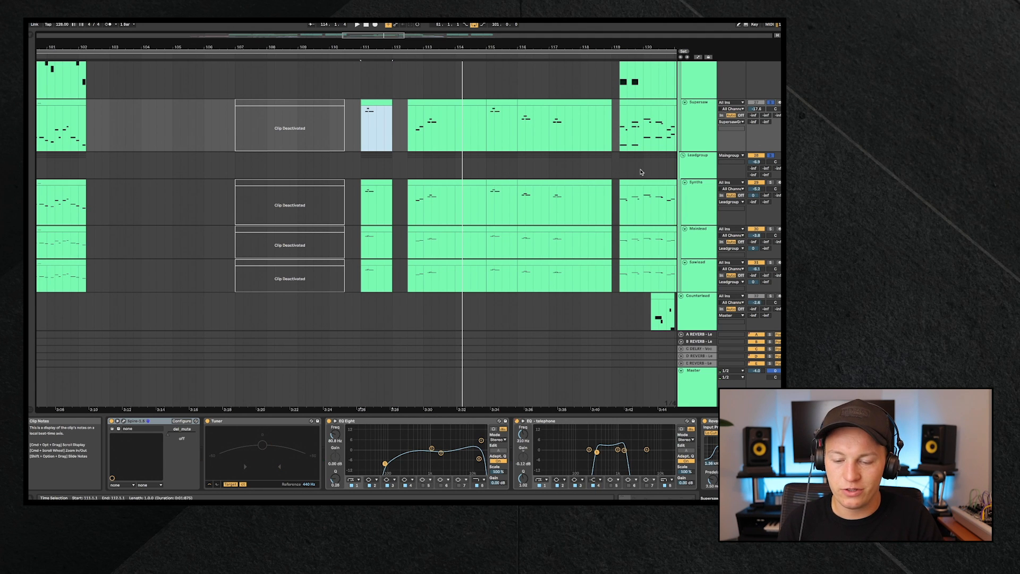
# Add the Chordpluck, VPS Avenger and both LVH vocal tracks to the soloed leads while playing from bar 111
pyautogui.scroll(-15, 642, 171)
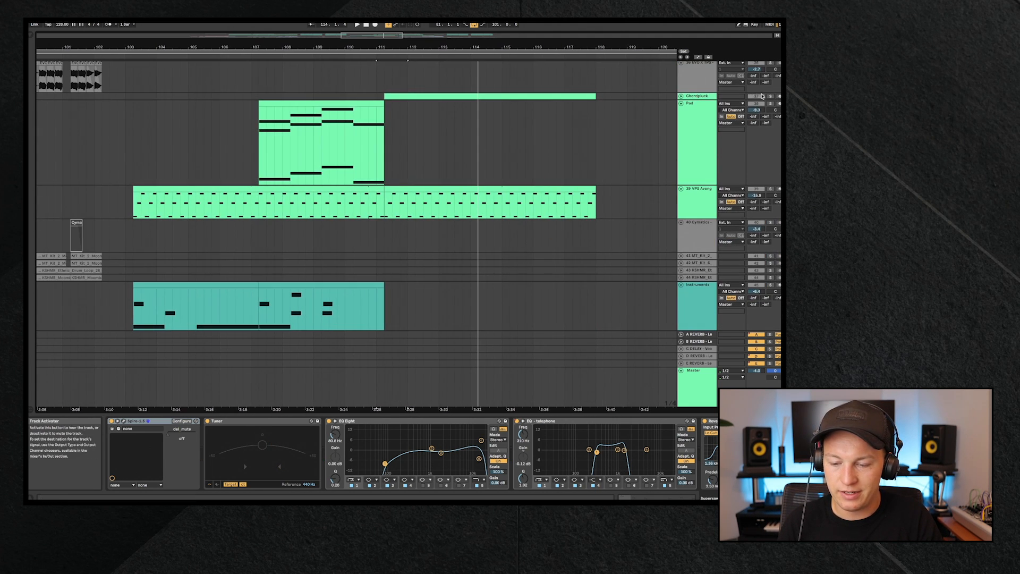
pyautogui.click(770, 97)
pyautogui.click(770, 190)
pyautogui.press('space')
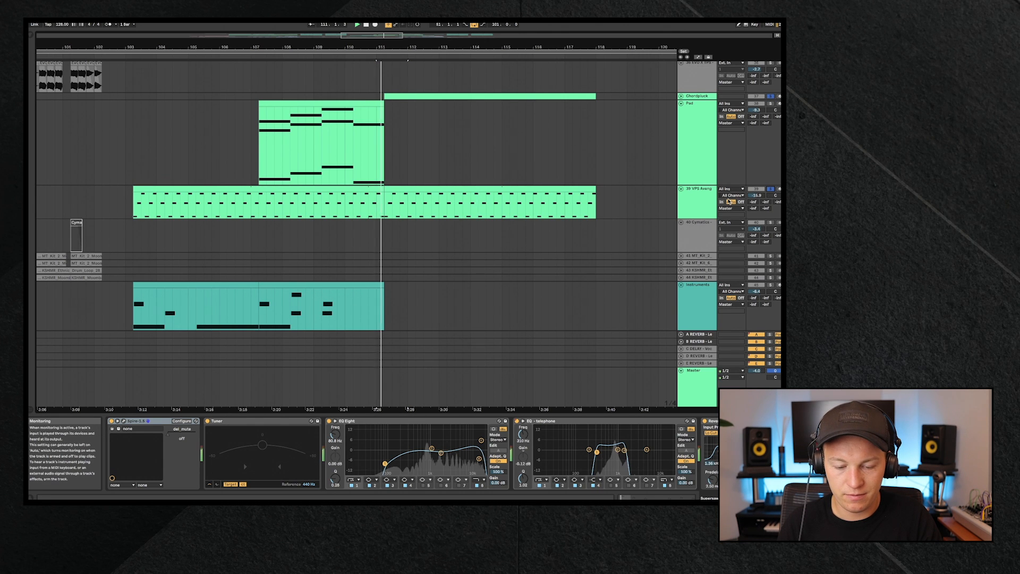
pyautogui.scroll(-15, 561, 288)
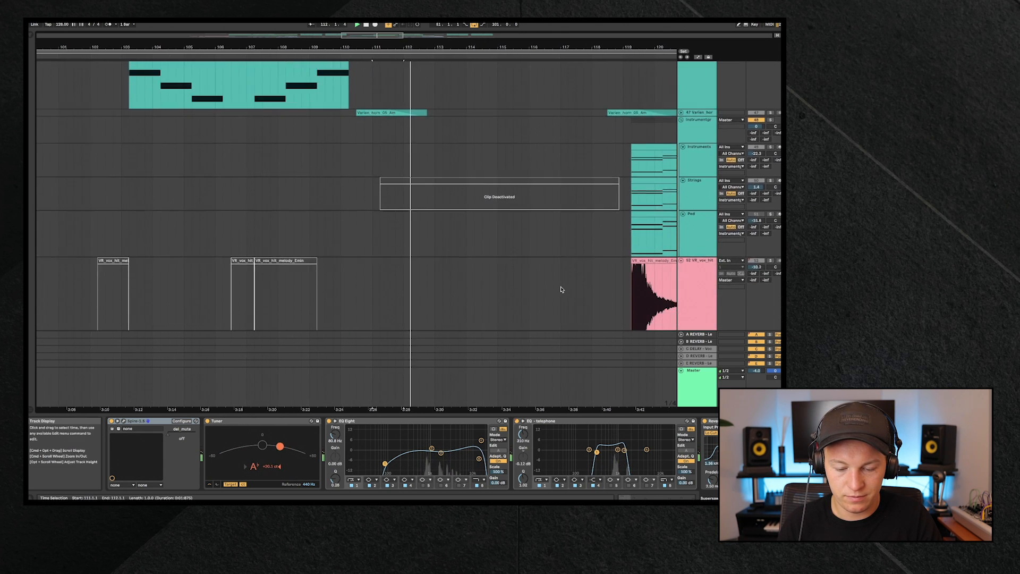
pyautogui.scroll(-8, 561, 288)
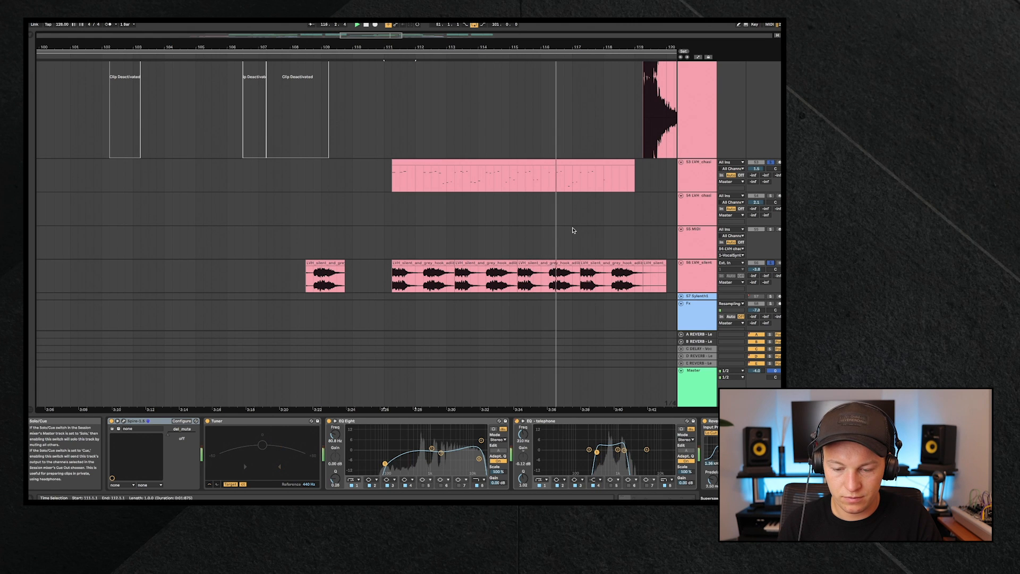
# Clear the solos and play the full arrangement on into the section at bar 119
pyautogui.scroll(5, 573, 229)
pyautogui.scroll(1, 572, 230)
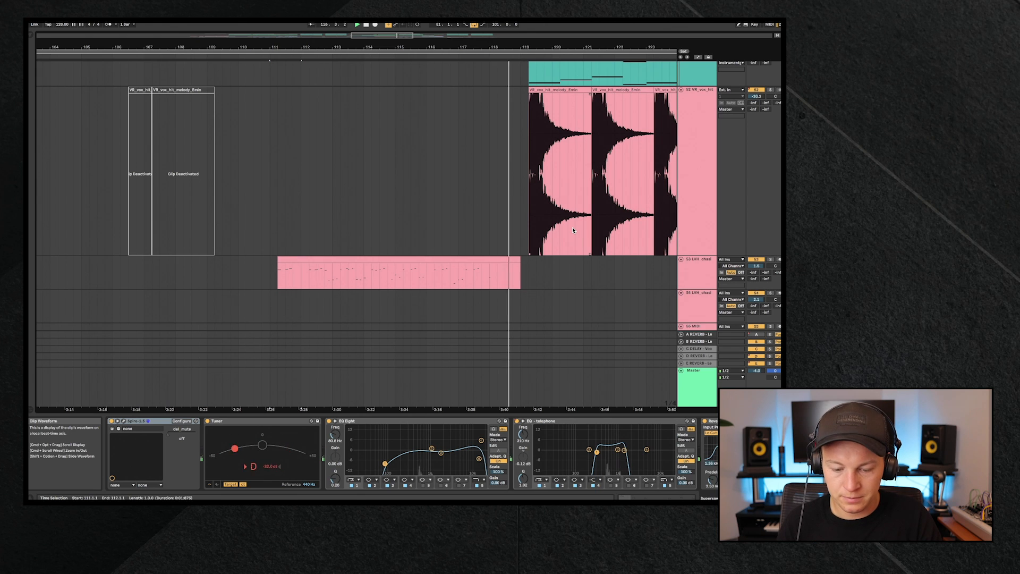
pyautogui.scroll(6, 544, 292)
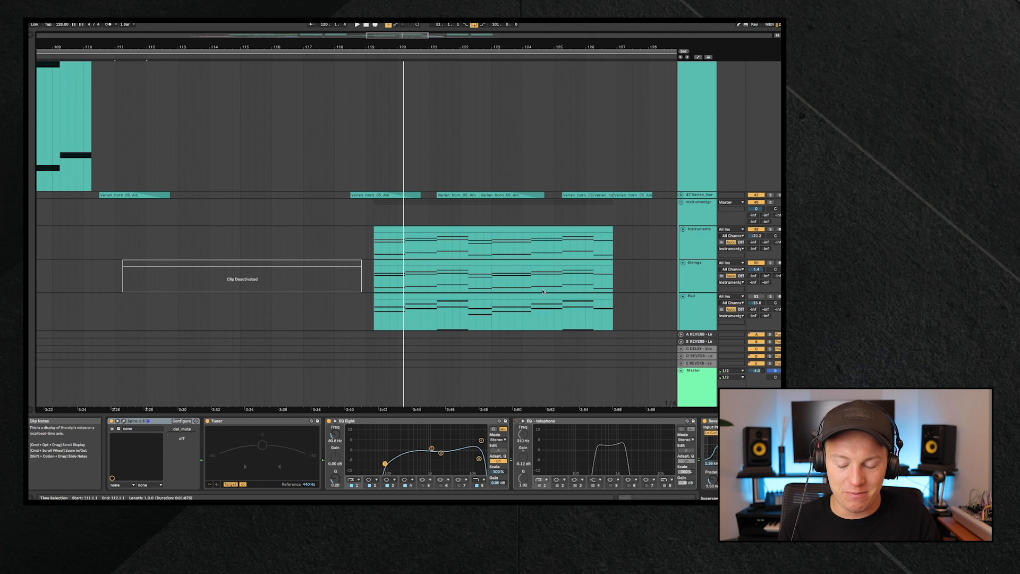
# Set the playback start to bar 127 and play the build-up with its vocal and riser layers
pyautogui.scroll(-10, 595, 264)
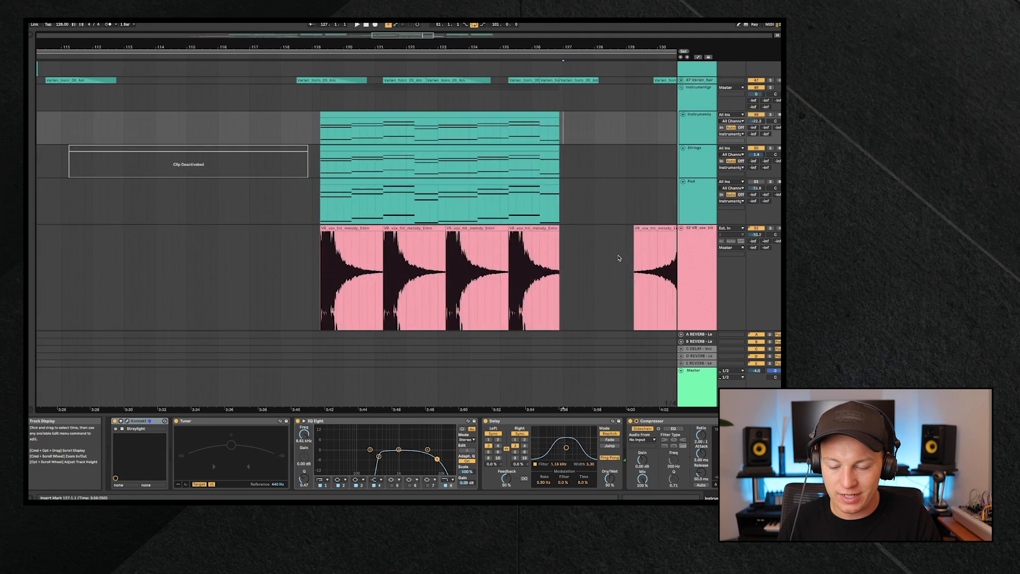
pyautogui.scroll(3, 618, 256)
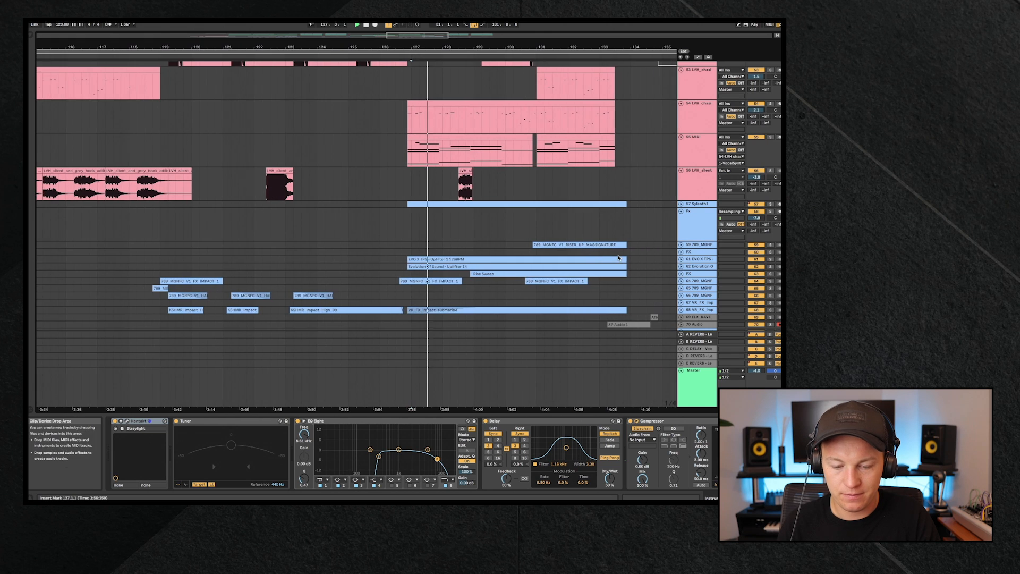
pyautogui.scroll(5, 619, 258)
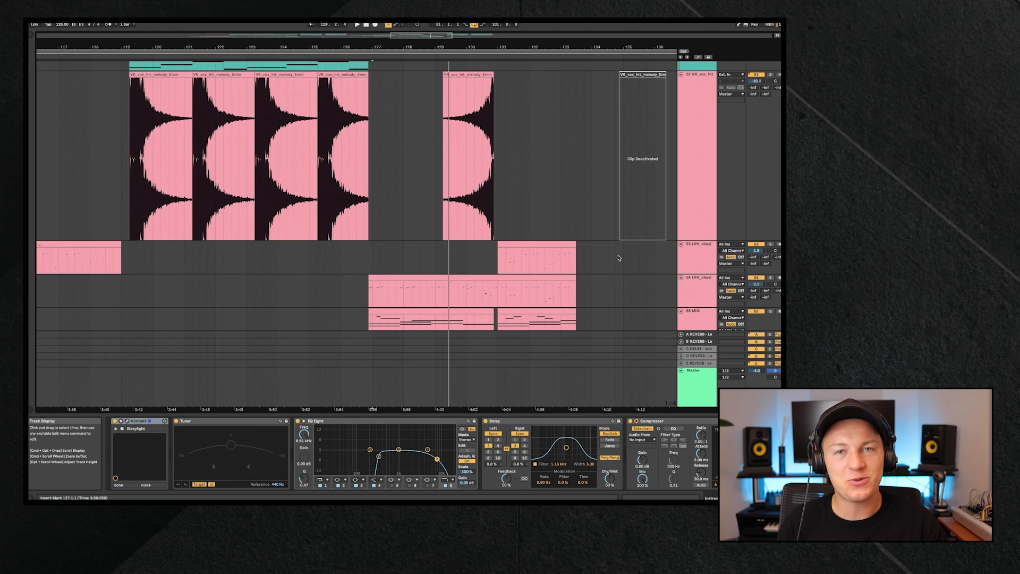
# Play the end of the build-up from bar 130, and restart from bar 132 to hear the lead-in to the drop
pyautogui.click(526, 228)
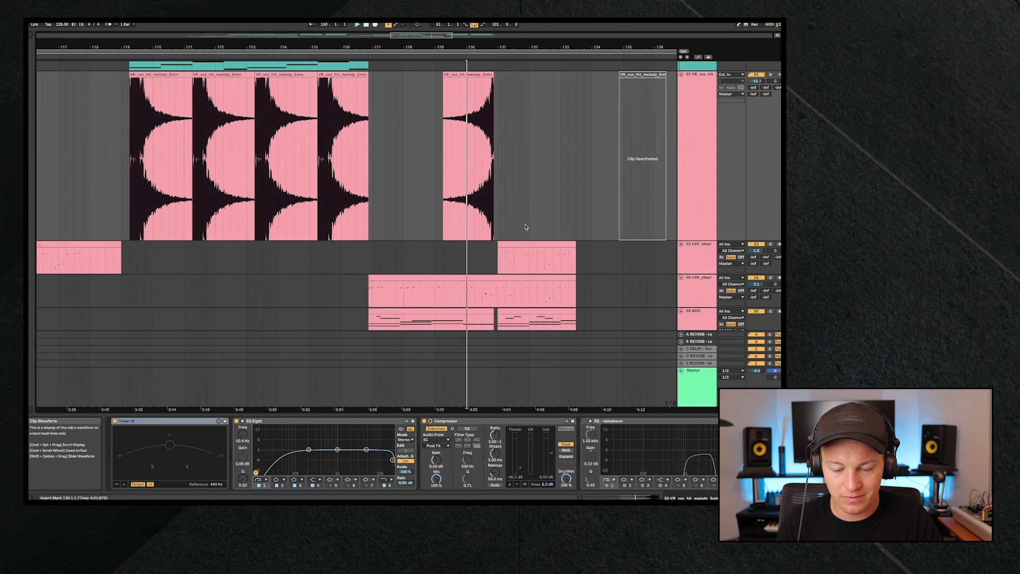
pyautogui.click(537, 253)
pyautogui.press('space')
pyautogui.press('space')
pyautogui.hscroll(2, 564, 273)
pyautogui.scroll(1, 564, 273)
pyautogui.scroll(15, 564, 272)
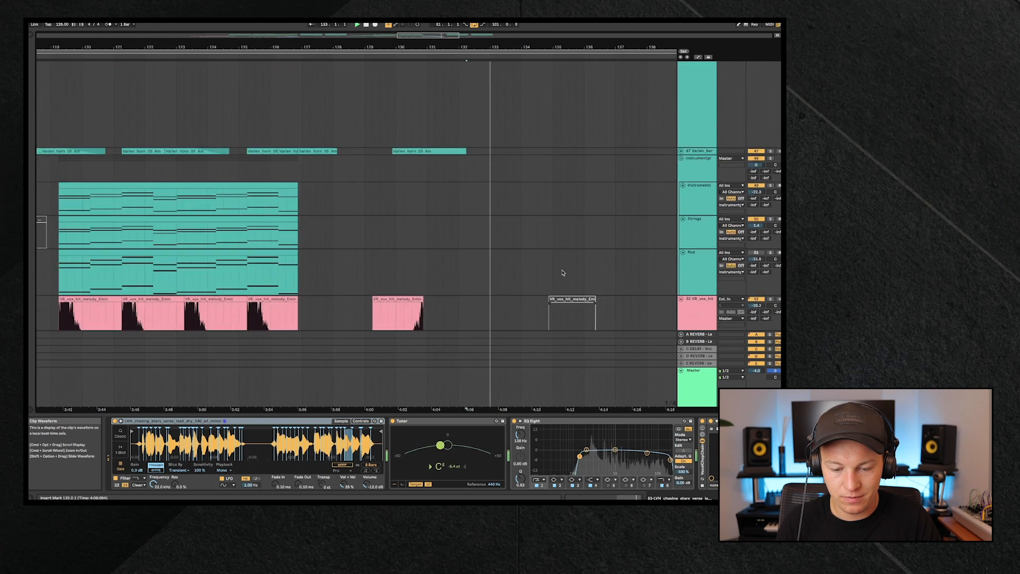
pyautogui.scroll(15, 563, 272)
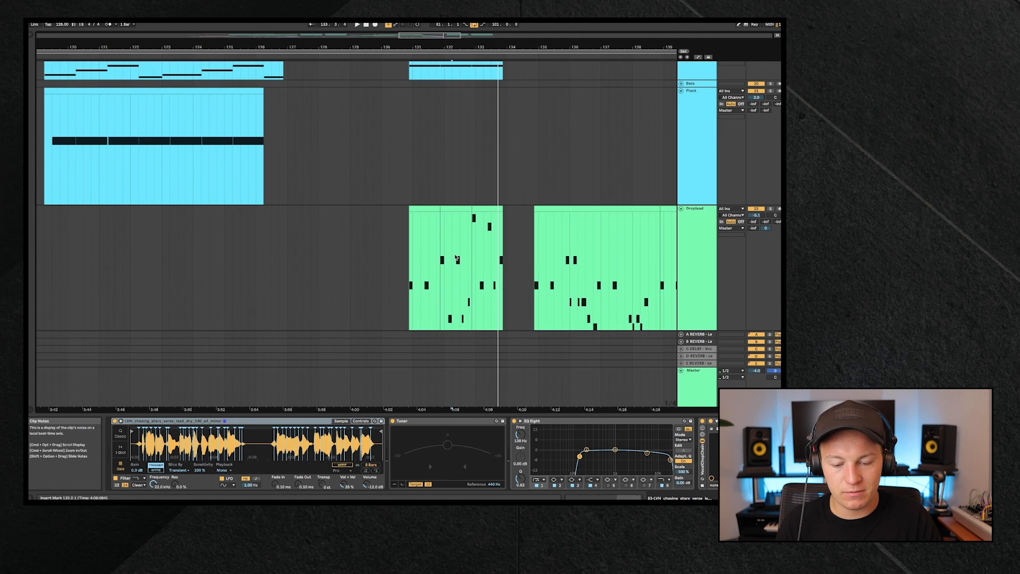
# Select the first Droplead clip just before bar 131, solo the track and play it
pyautogui.click(424, 210)
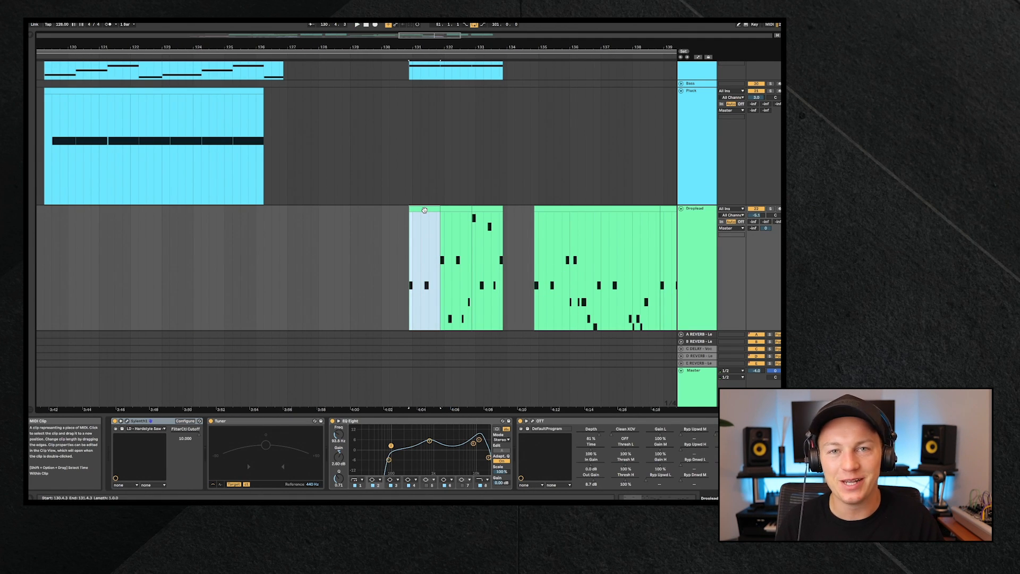
pyautogui.scroll(-1, 514, 207)
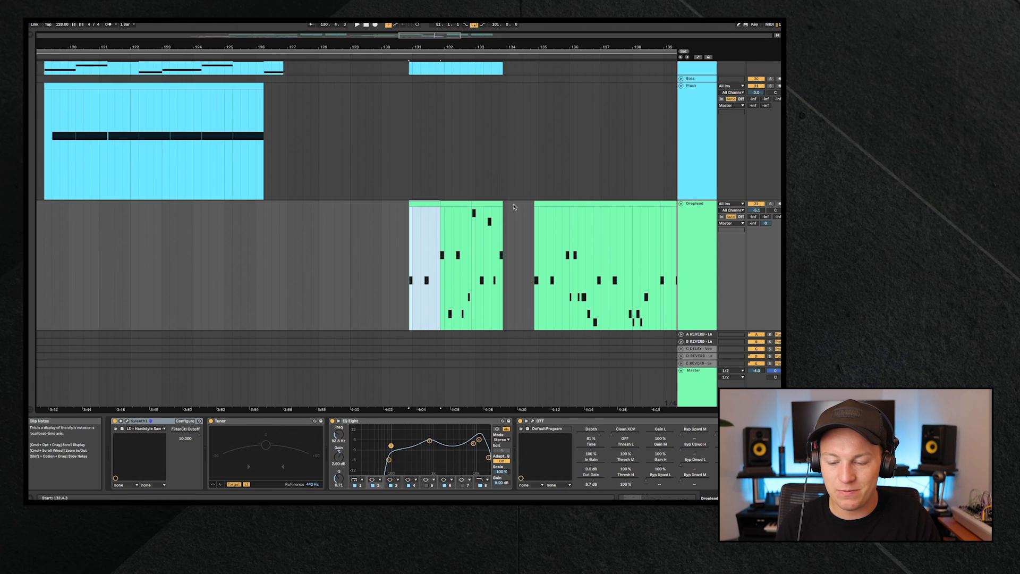
pyautogui.press('space')
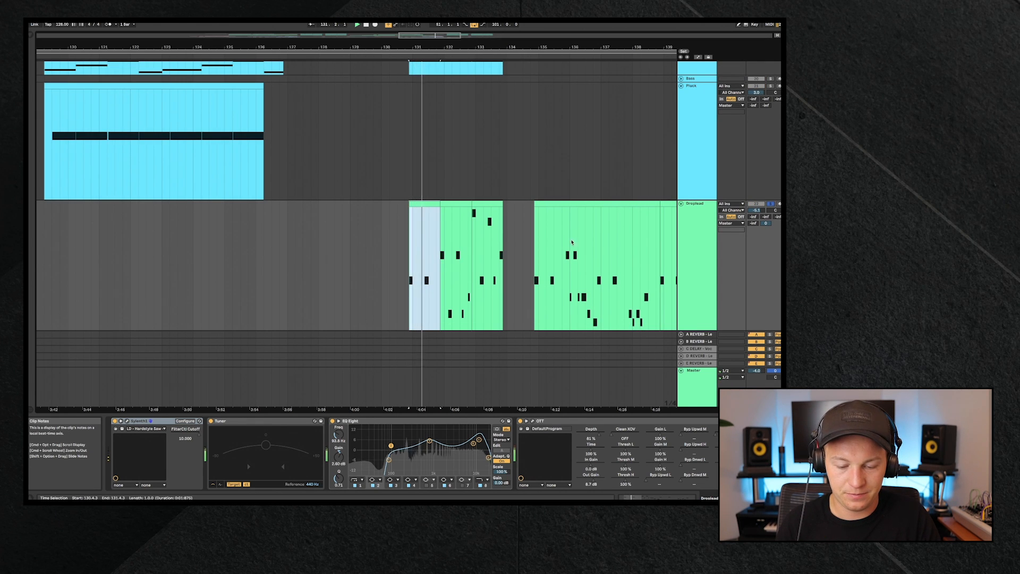
# Follow the playing Droplead track from bar 131 onward and examine the note pattern in its clips
pyautogui.scroll(-3, 577, 239)
pyautogui.scroll(-2, 580, 257)
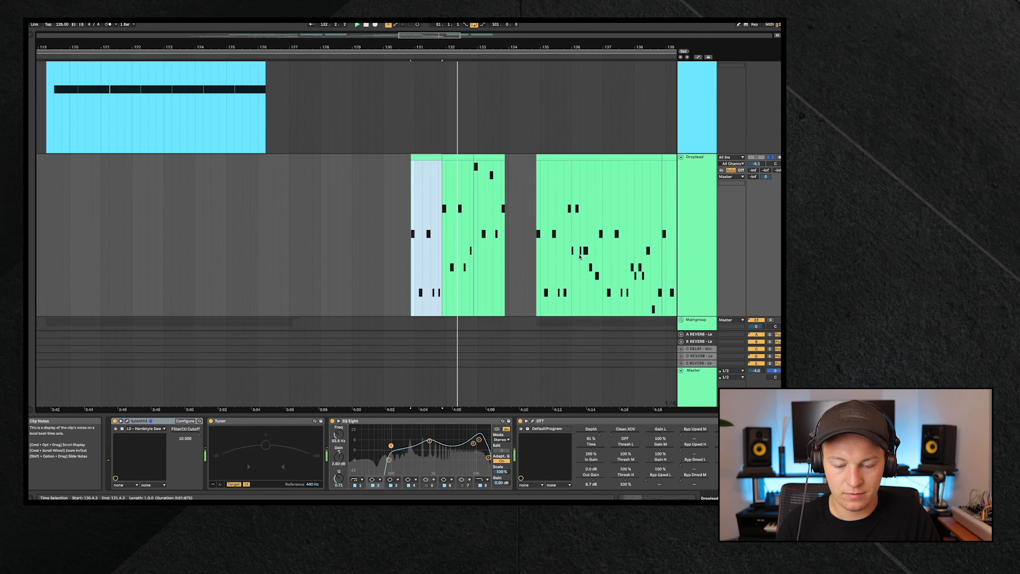
pyautogui.scroll(2, 580, 257)
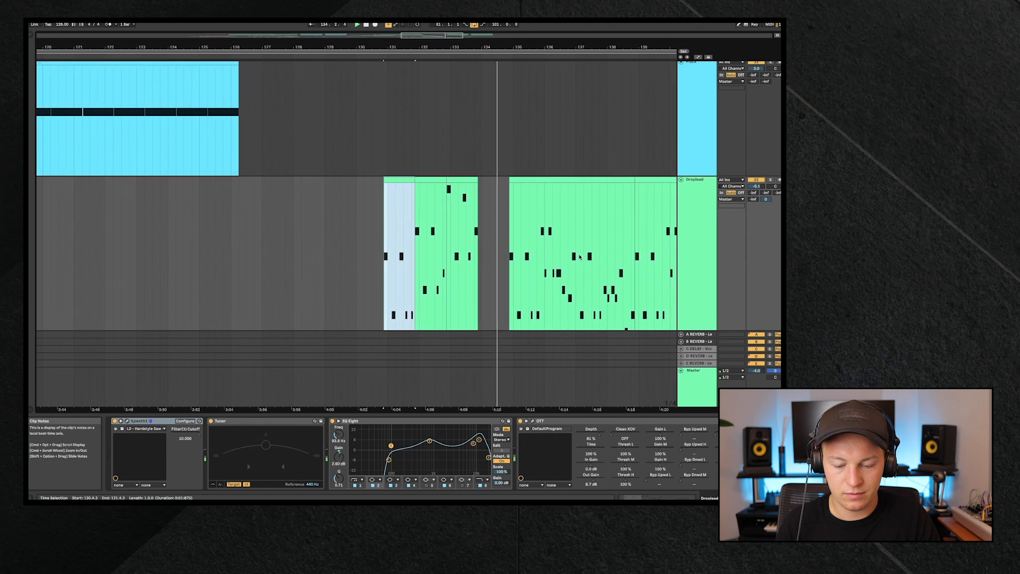
pyautogui.scroll(-10, 580, 257)
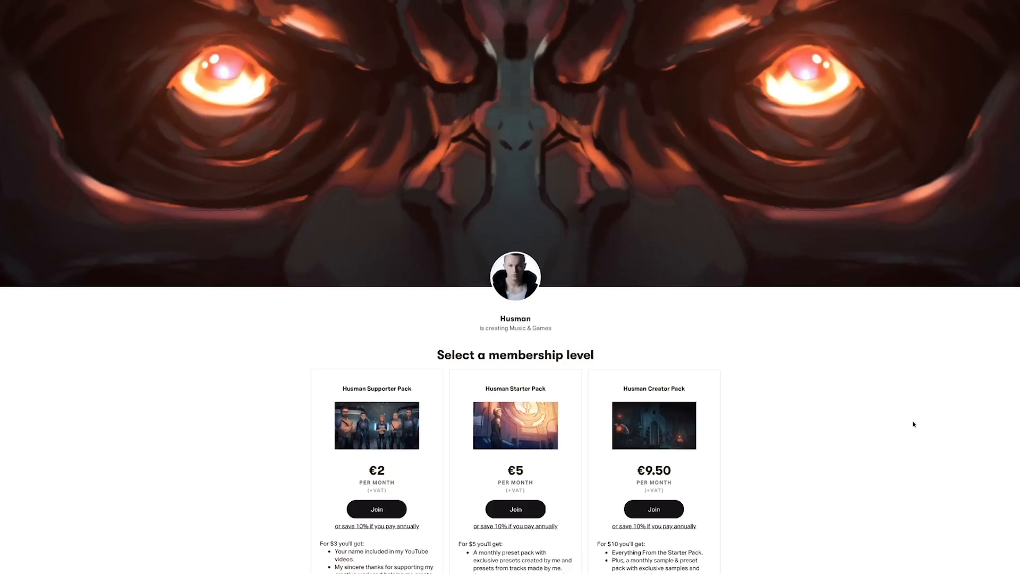
# On the artist's Patreon page, review the membership levels from the Supporter Pack to the Collaboration Pack, down to the About section
pyautogui.scroll(-3, 915, 423)
pyautogui.scroll(-5, 914, 424)
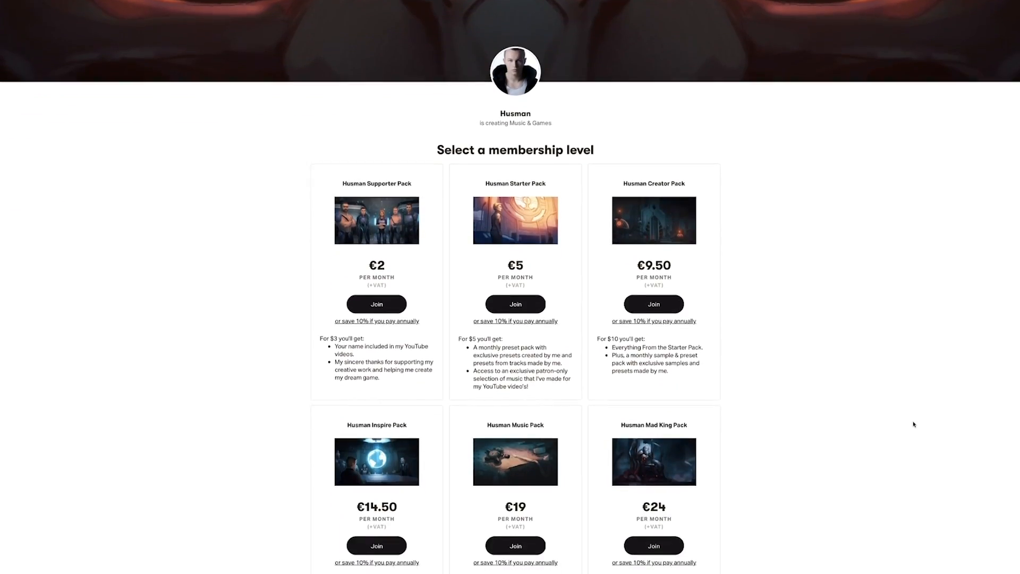
pyautogui.scroll(-5, 914, 424)
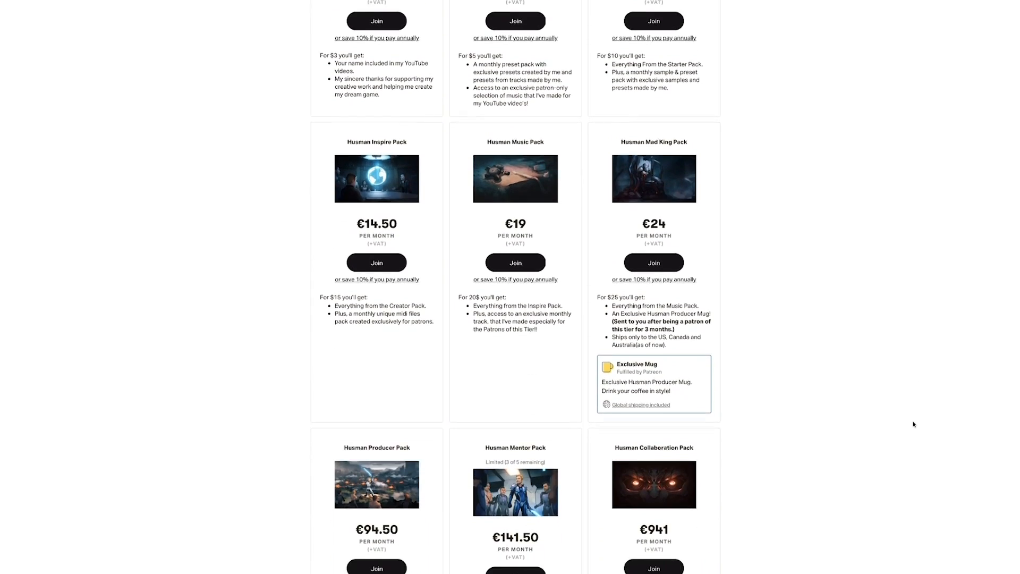
pyautogui.scroll(-2, 914, 424)
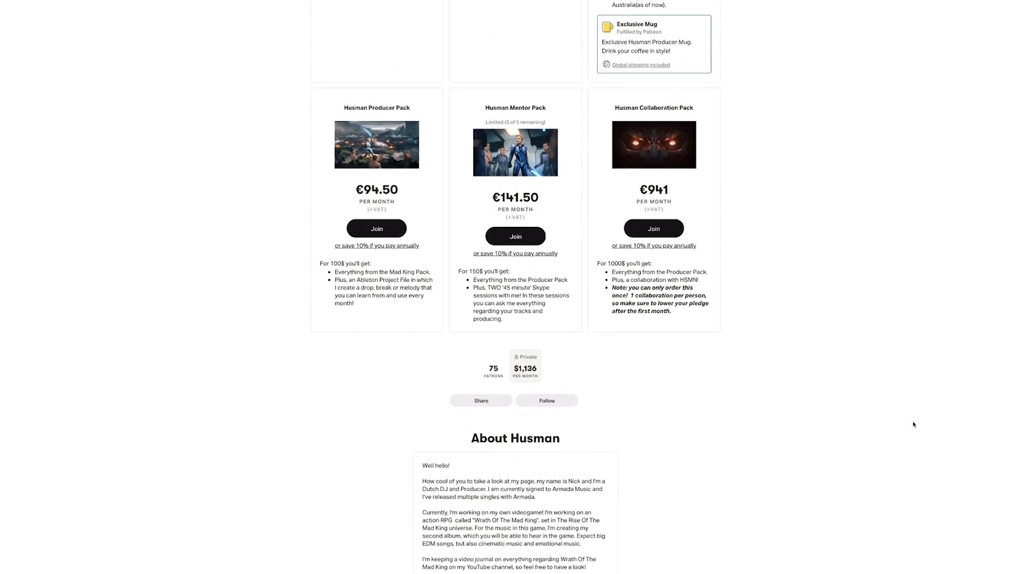